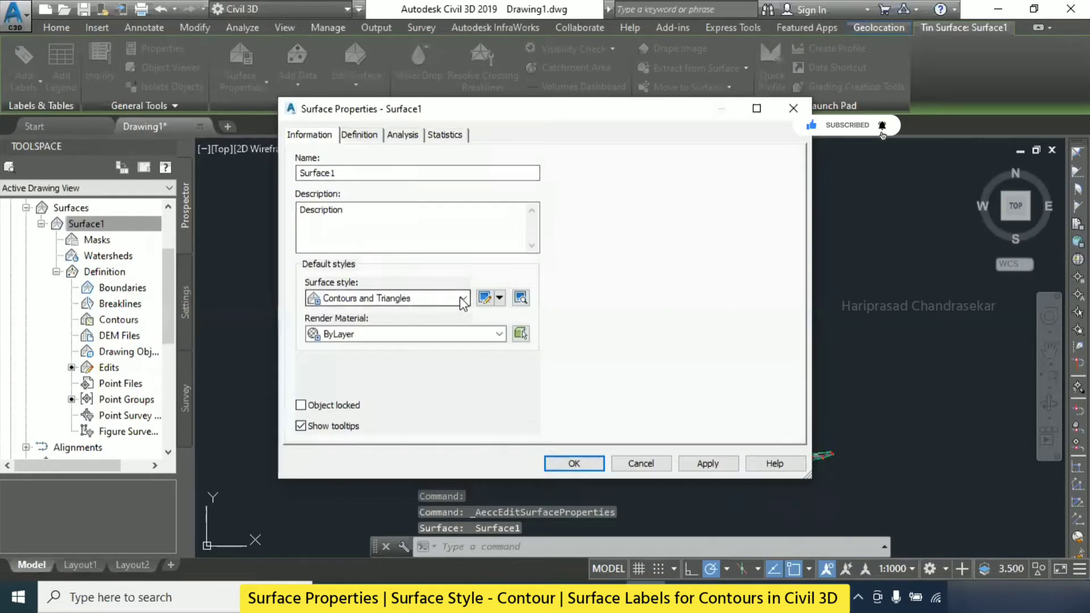
Set the surface style of Surface1 to Contours 1m and 5m (Design)
left_click(406, 298)
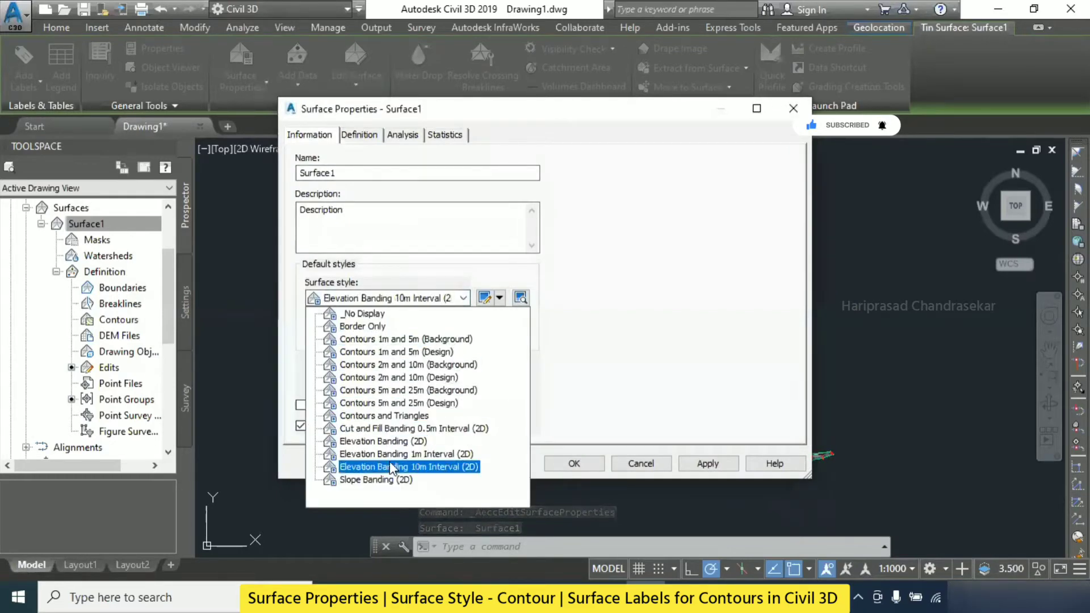
left_click(392, 352)
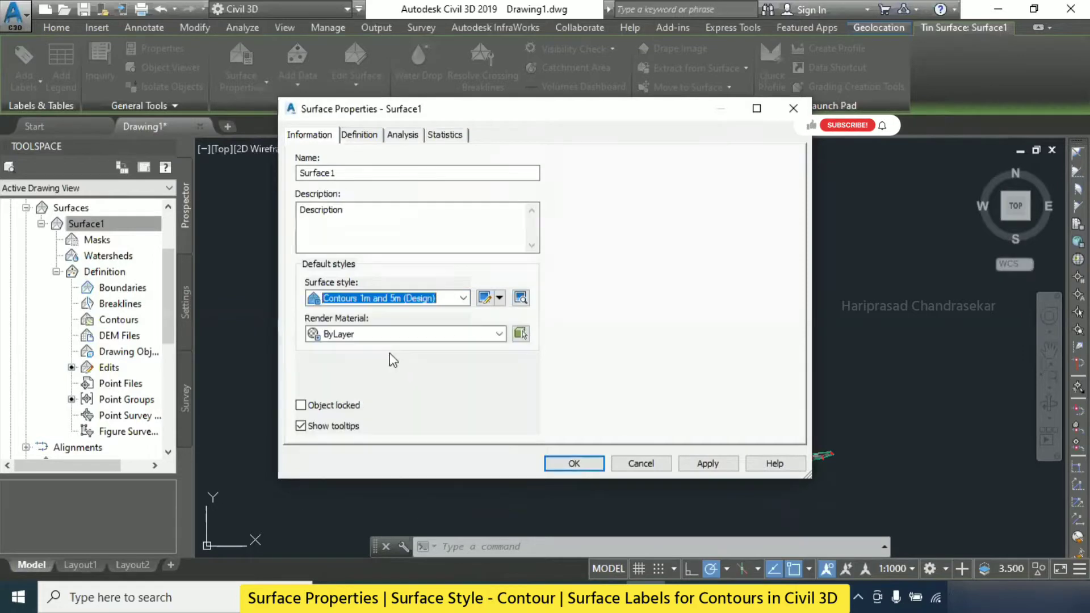
left_click(573, 464)
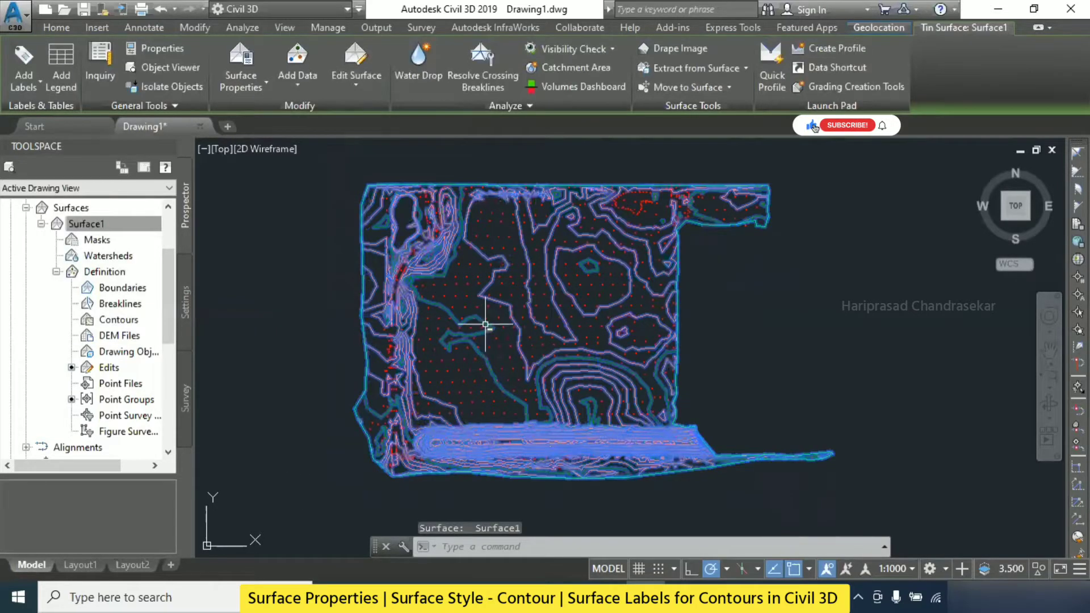
key("Escape")
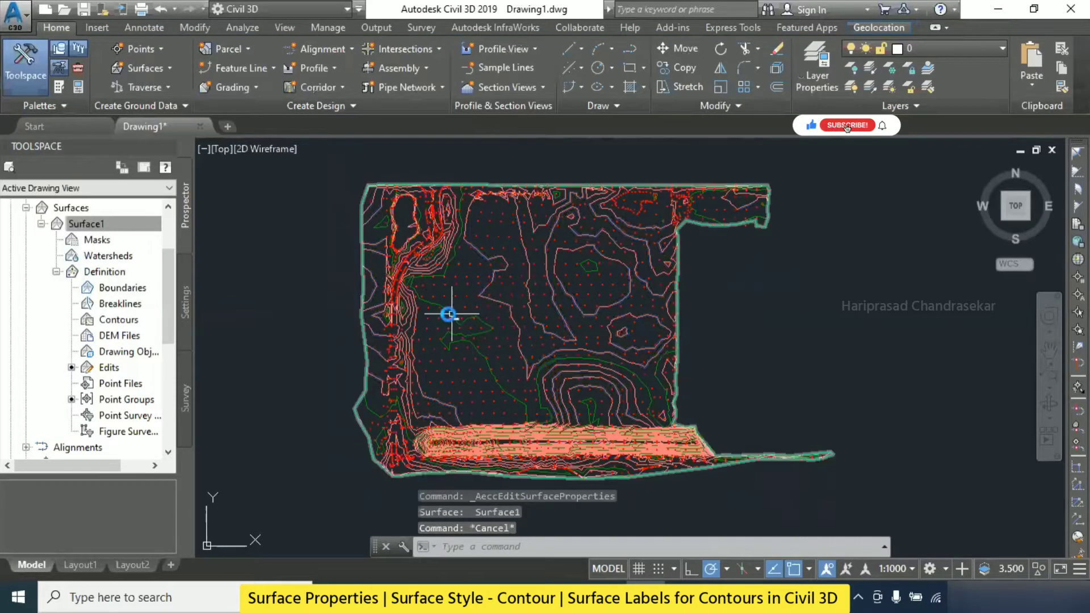
Add a Contour - Single label to the long north-south contour in the upper middle of the surface
scroll(431, 296, "up", 3)
scroll(448, 284, "down", 3)
mouse_move(451, 261)
middle_mouse_down()
mouse_move(485, 290)
mouse_move(513, 290)
middle_mouse_up()
scroll(591, 286, "up", 2)
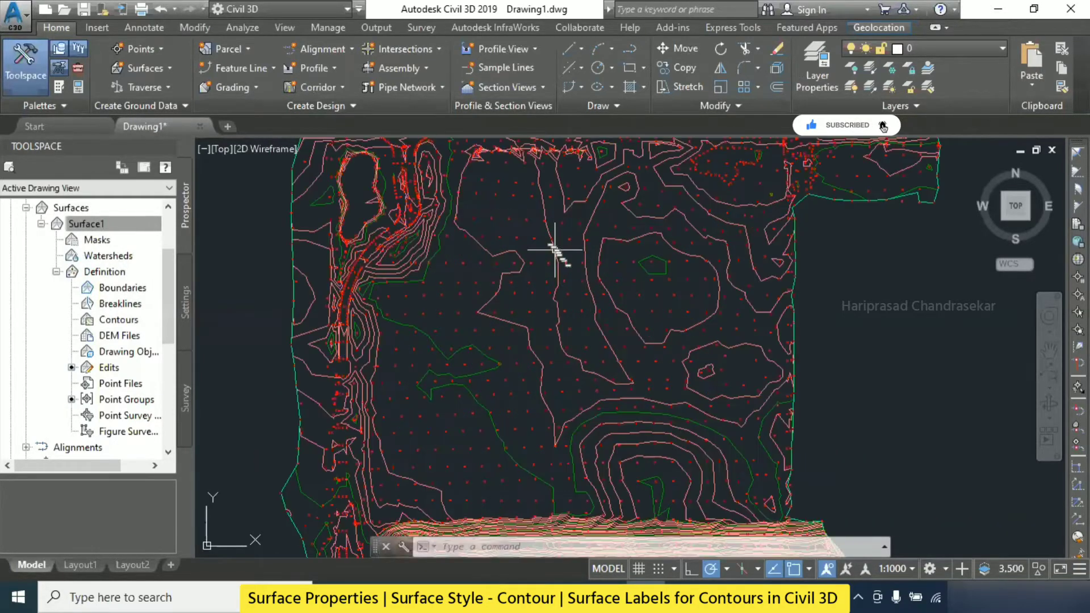
left_click(541, 214)
left_click(20, 83)
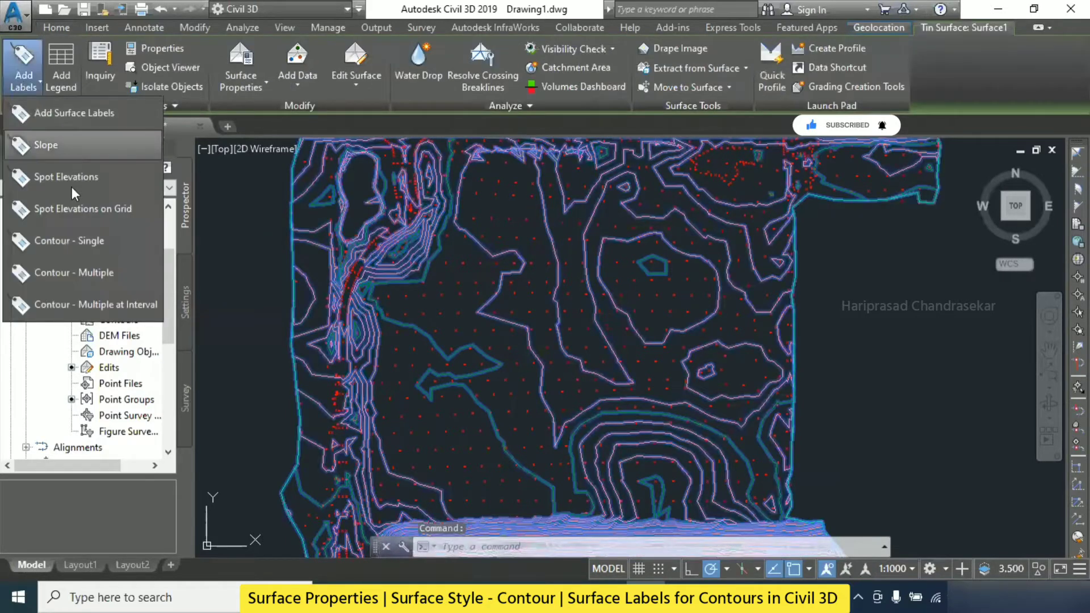
left_click(87, 240)
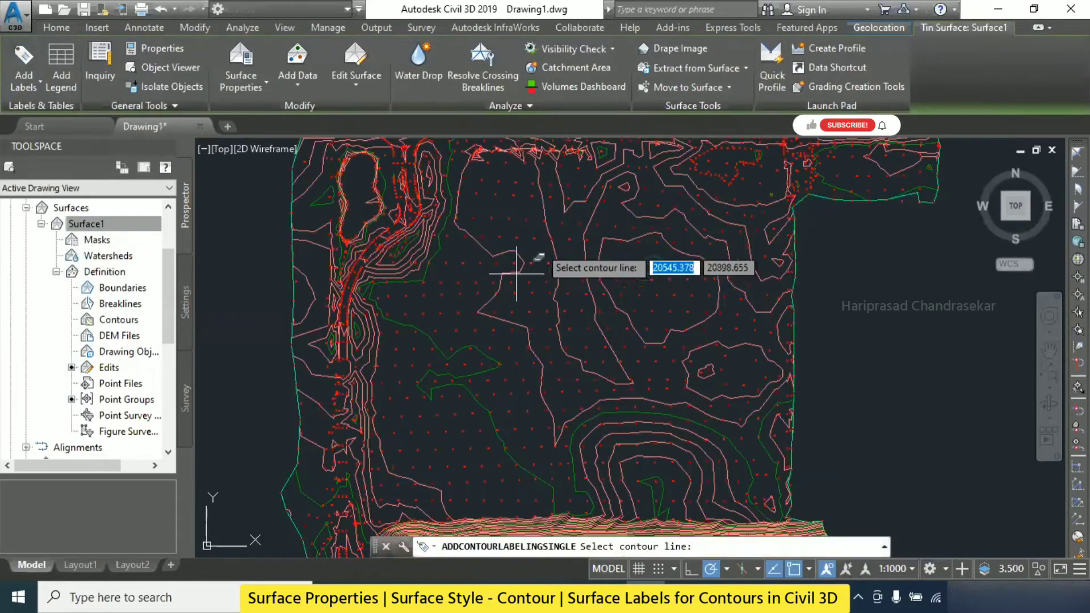
scroll(528, 267, "up", 3)
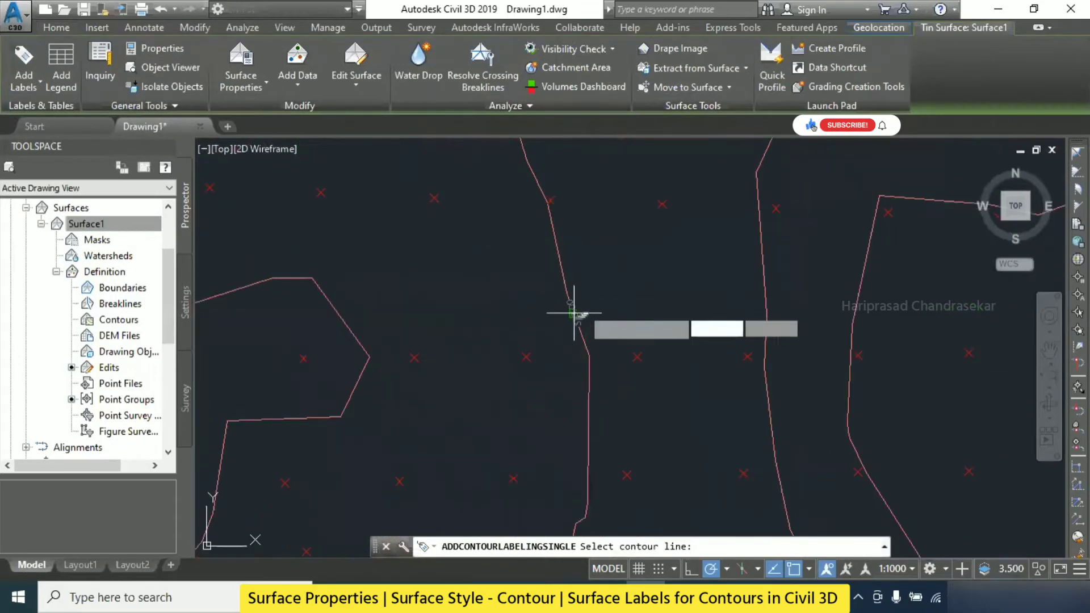
Place a second single contour label farther south on the same long contour line
scroll(608, 222, "down", 2)
scroll(530, 165, "up", 2)
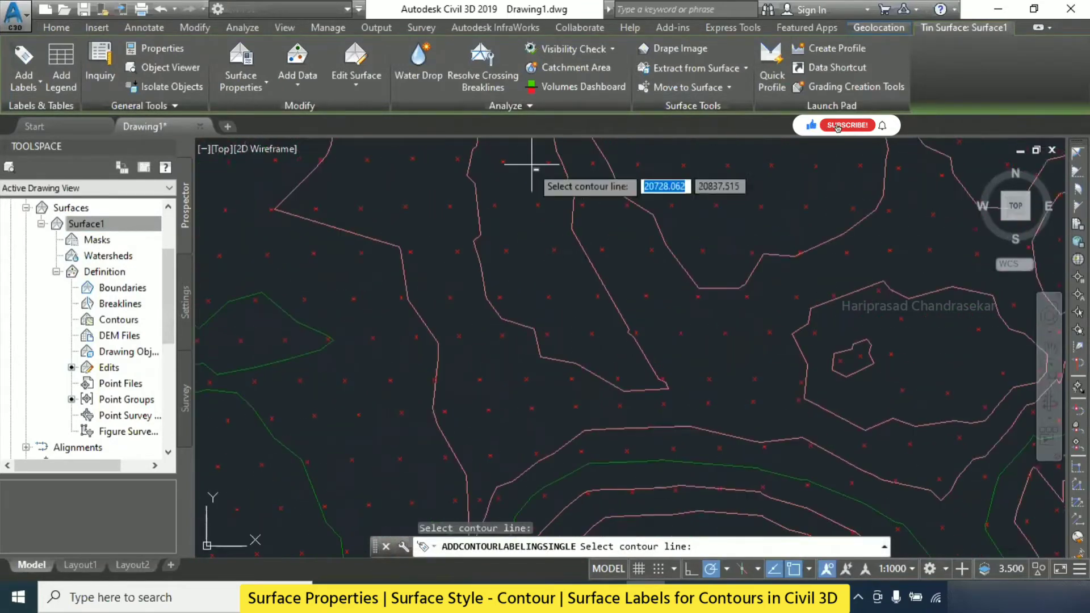
scroll(490, 279, "up", 2)
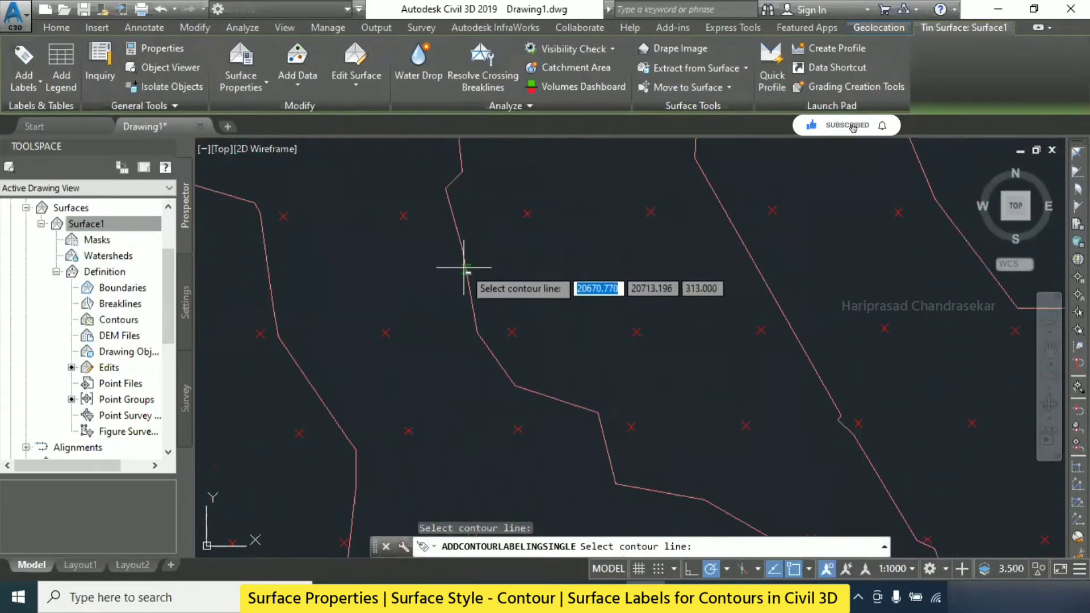
left_click(470, 277)
scroll(436, 272, "up", 4)
scroll(591, 297, "down", 3)
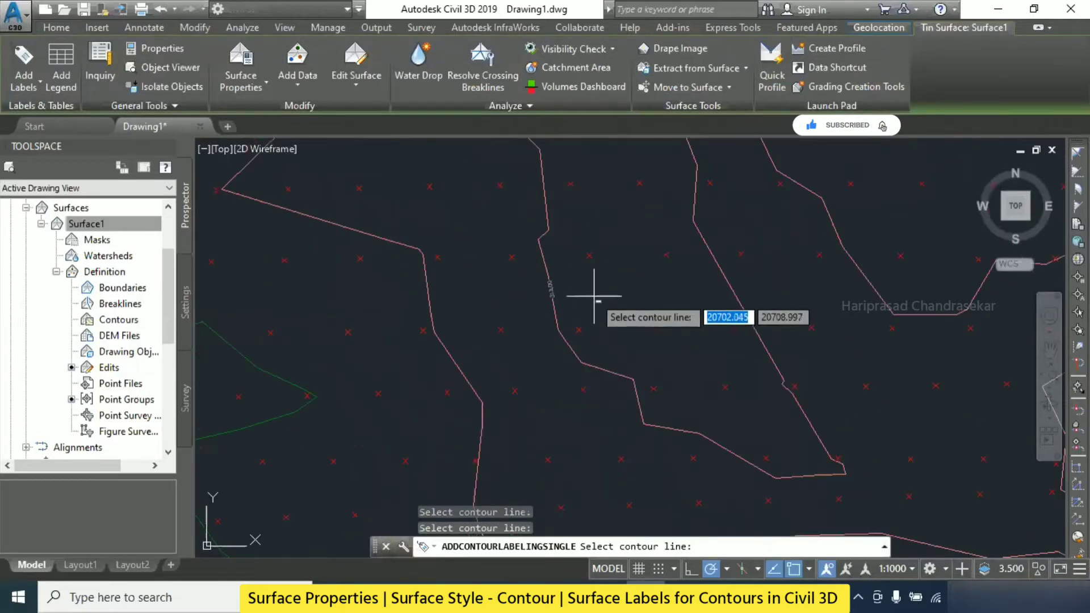
scroll(592, 234, "down", 2)
scroll(621, 334, "up", 2)
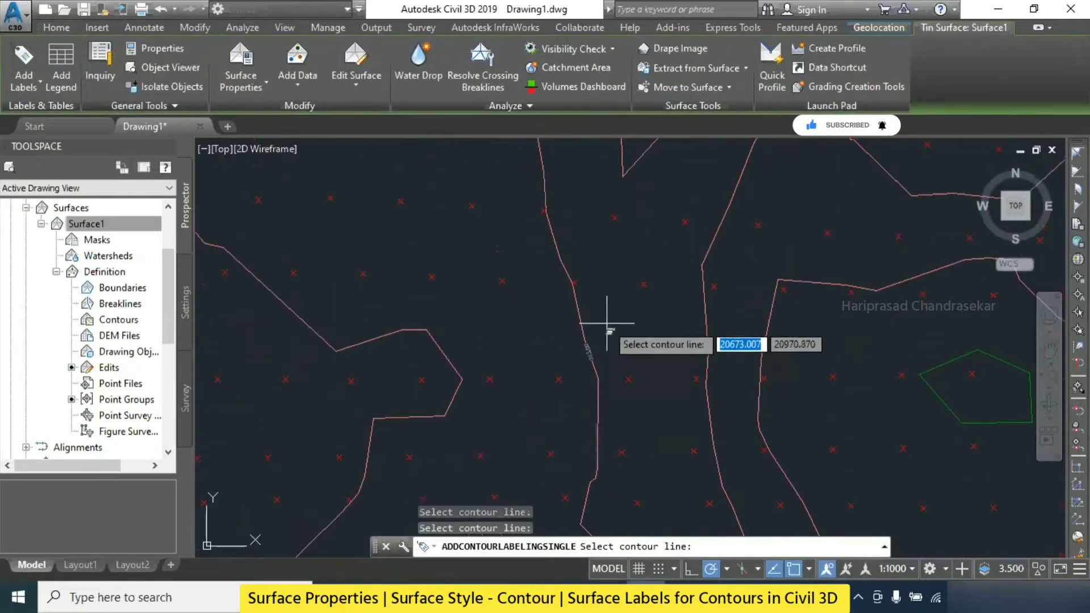
scroll(584, 390, "up", 4)
scroll(567, 278, "down", 5)
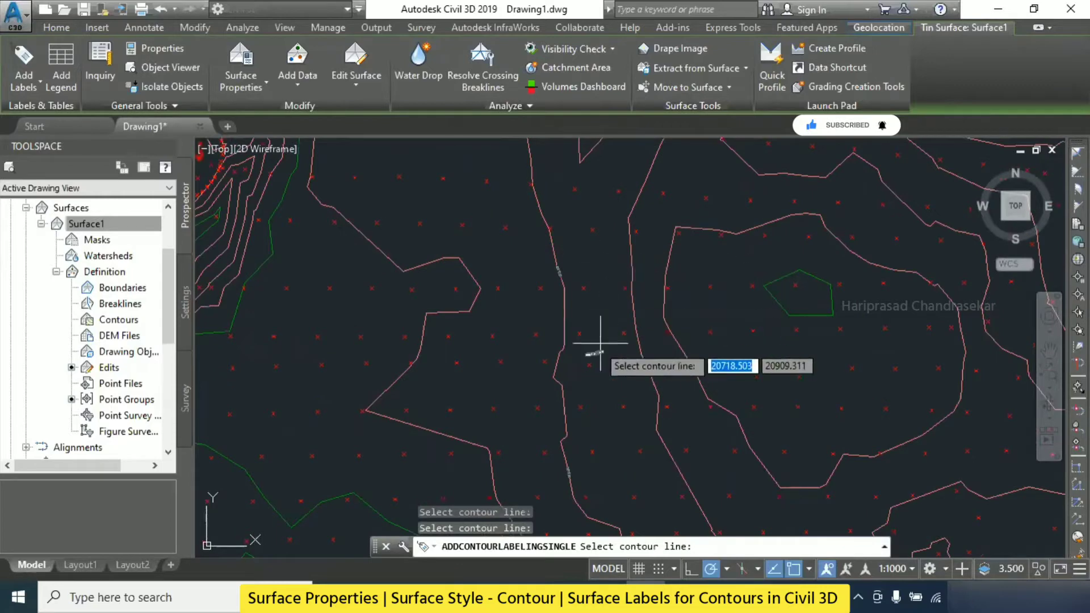
Add Contour - Multiple labels along a line crossing the nested contours north of the long embankment
left_click(38, 83)
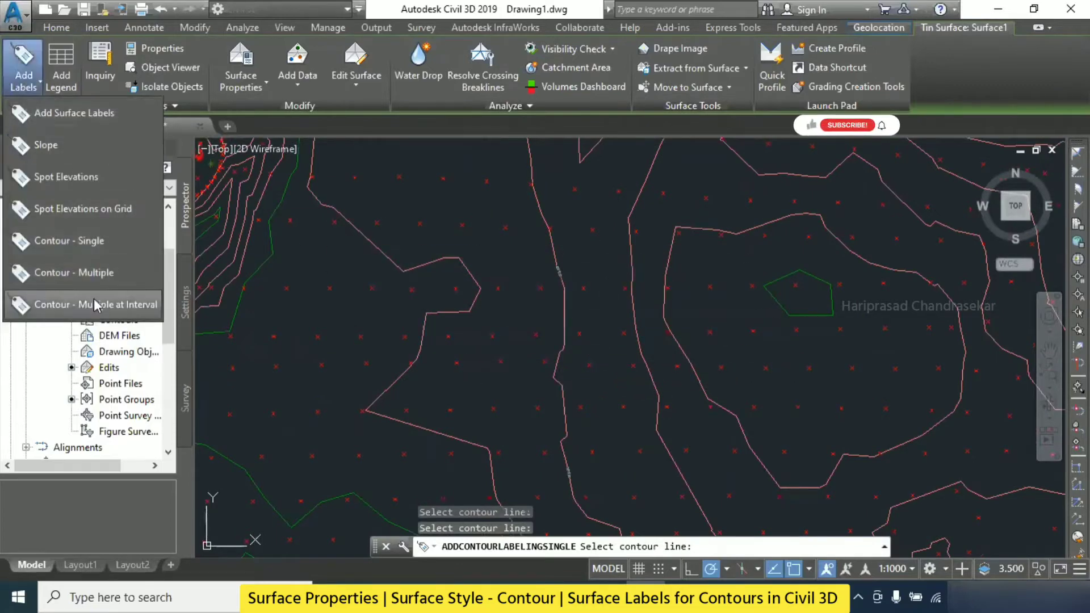
left_click(97, 278)
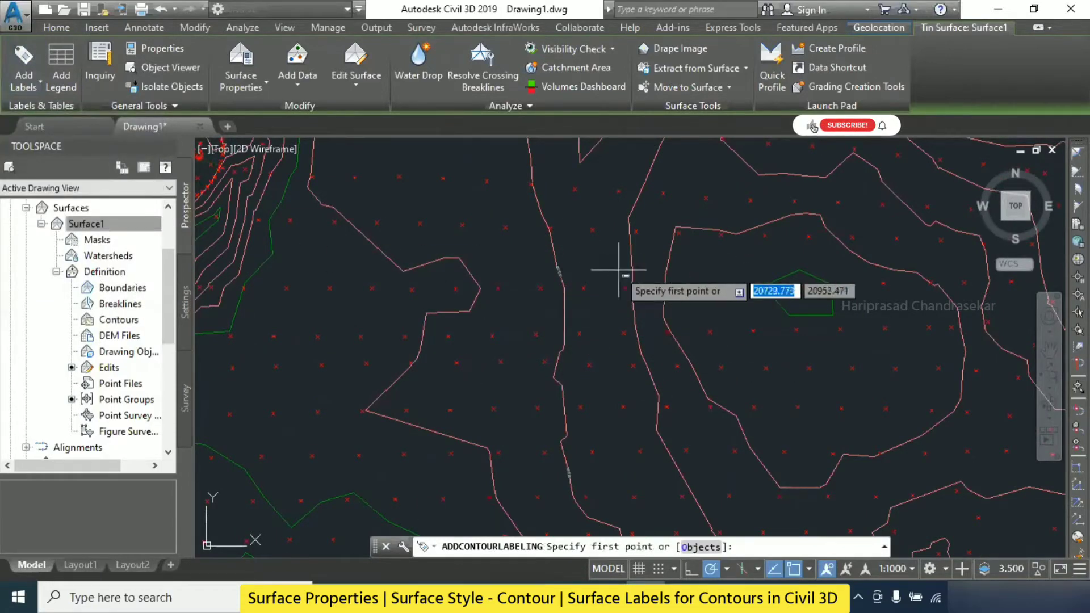
scroll(543, 339, "up", 2)
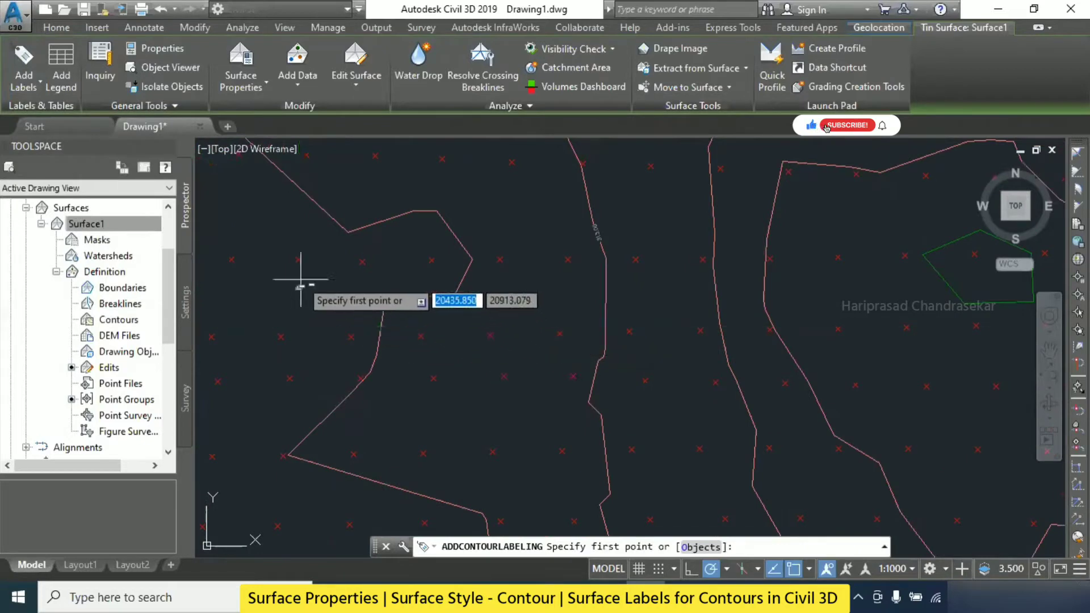
scroll(387, 257, "down", 3)
scroll(598, 241, "up", 5)
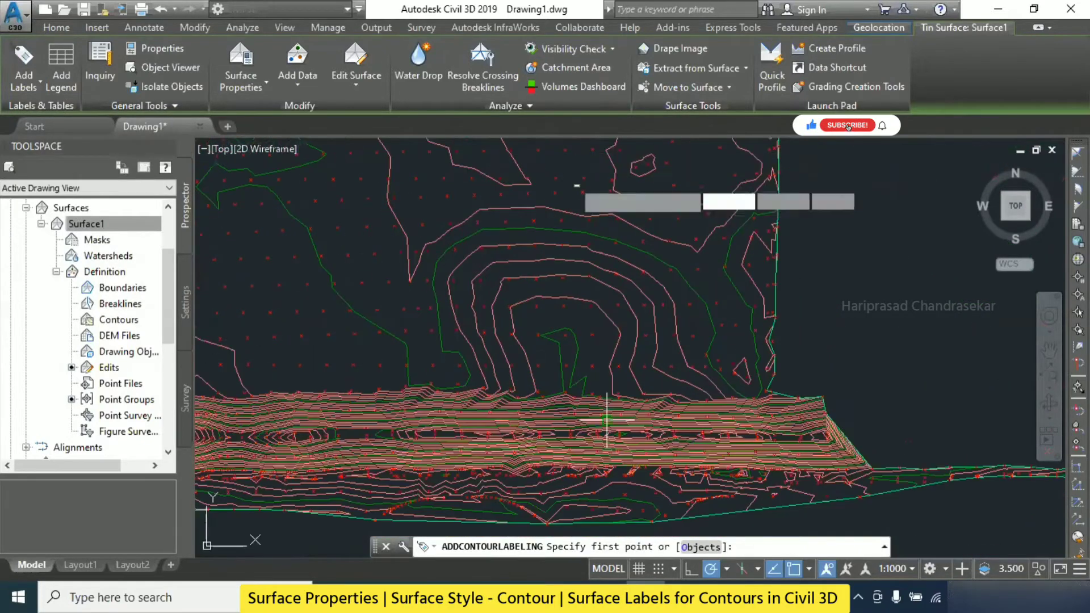
left_click(551, 202)
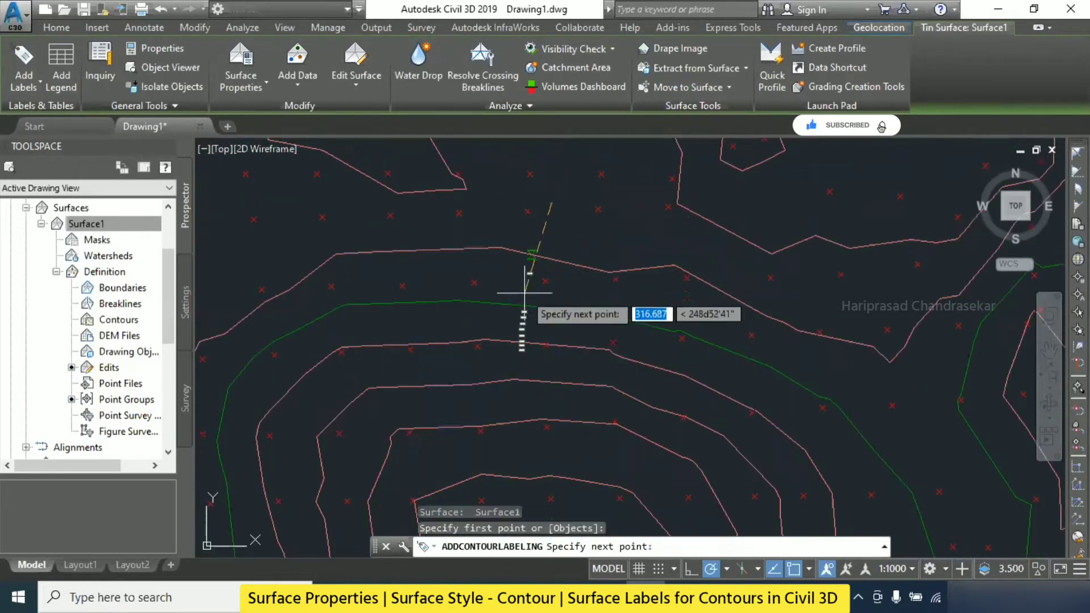
left_click(481, 471)
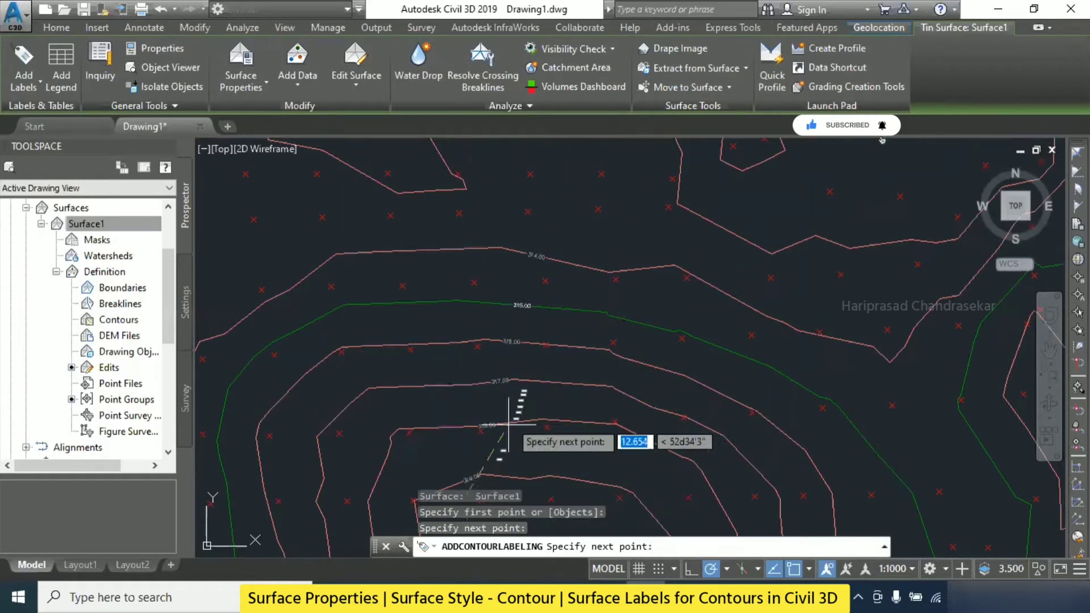
key("Escape")
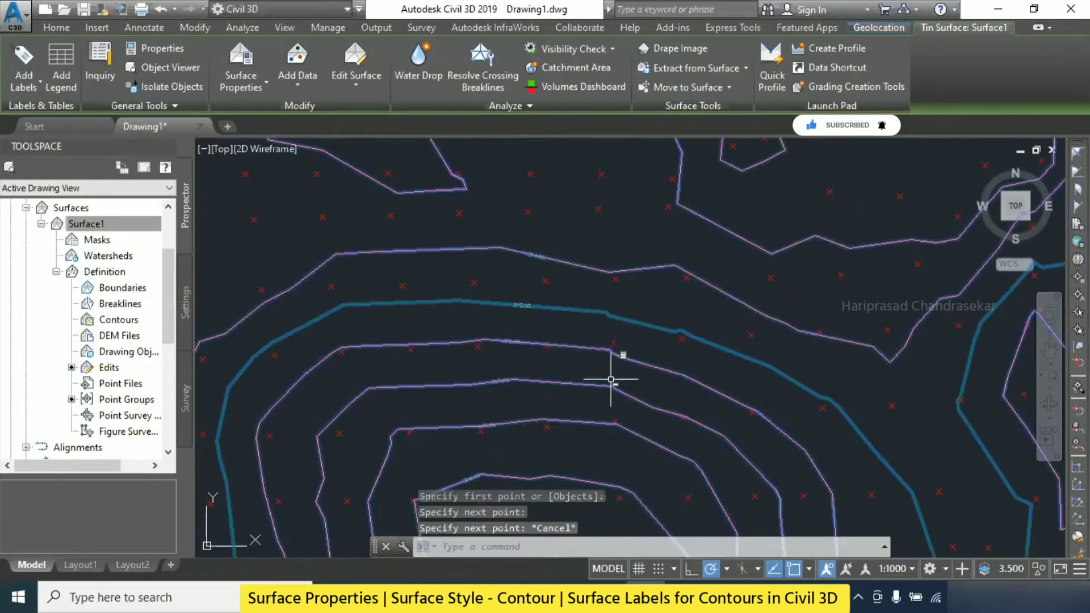
key("Escape")
Add Contour - Multiple at Interval labels along a line running west across the central contours, using an interval of 100
scroll(551, 391, "up", 5)
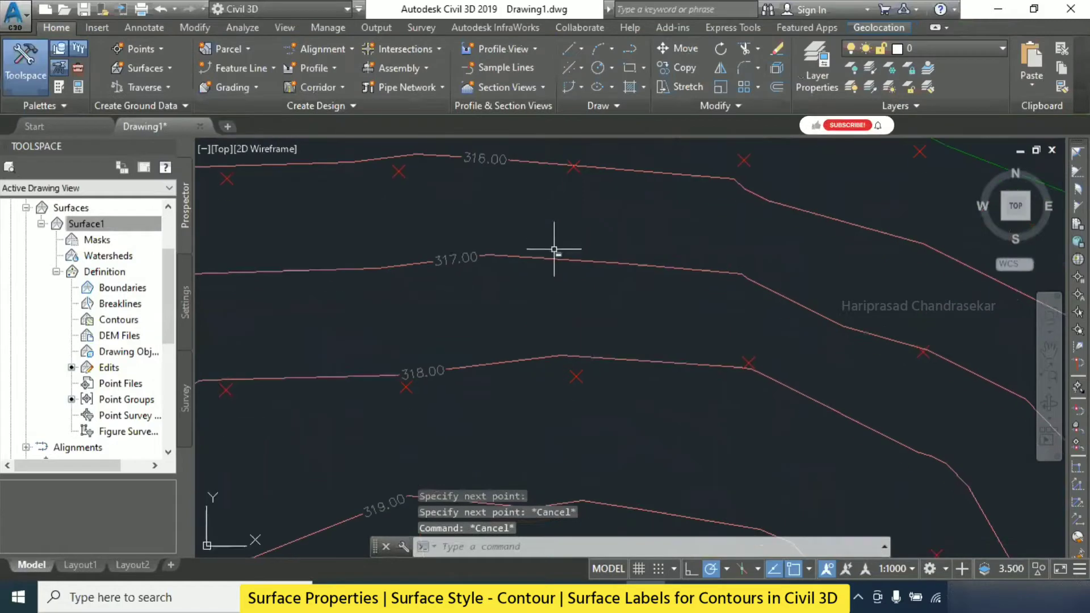
scroll(554, 263, "down", 3)
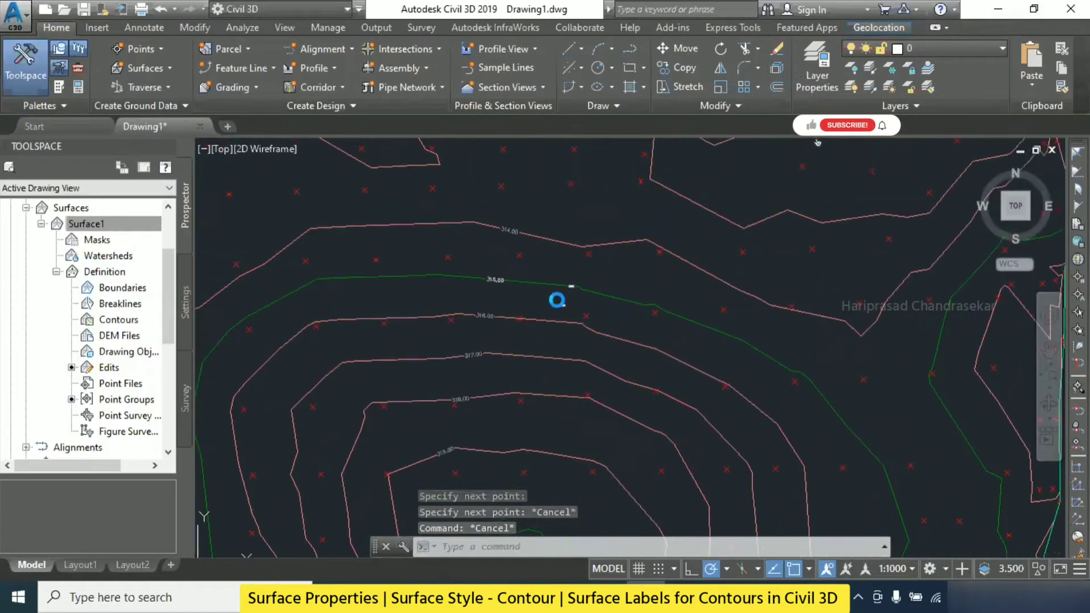
left_click(547, 243)
left_click(23, 82)
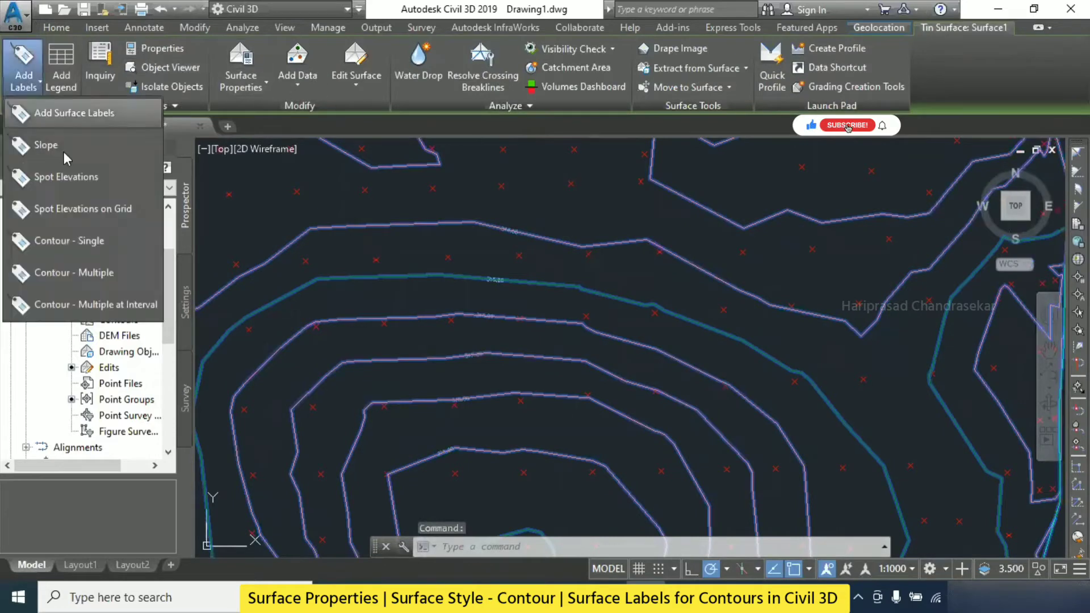
left_click(125, 306)
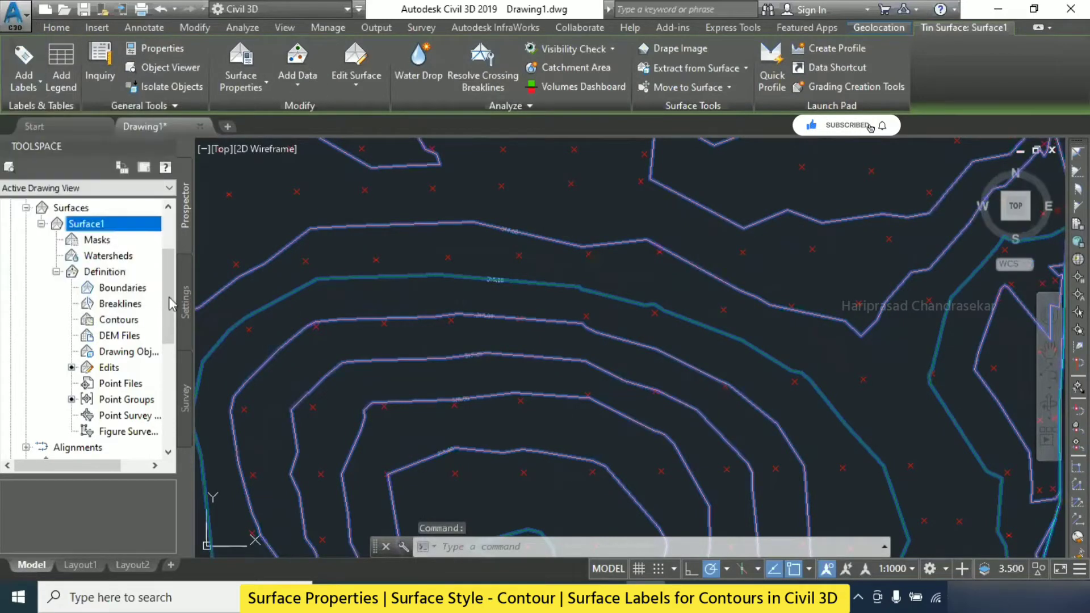
scroll(670, 256, "down", 3)
scroll(584, 231, "down", 3)
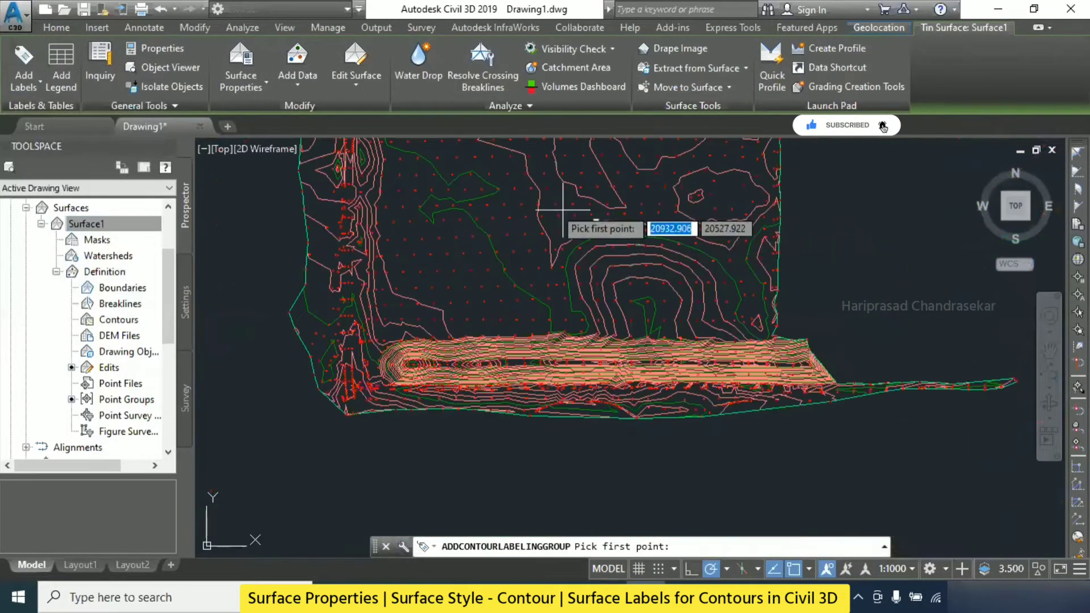
scroll(645, 173, "up", 4)
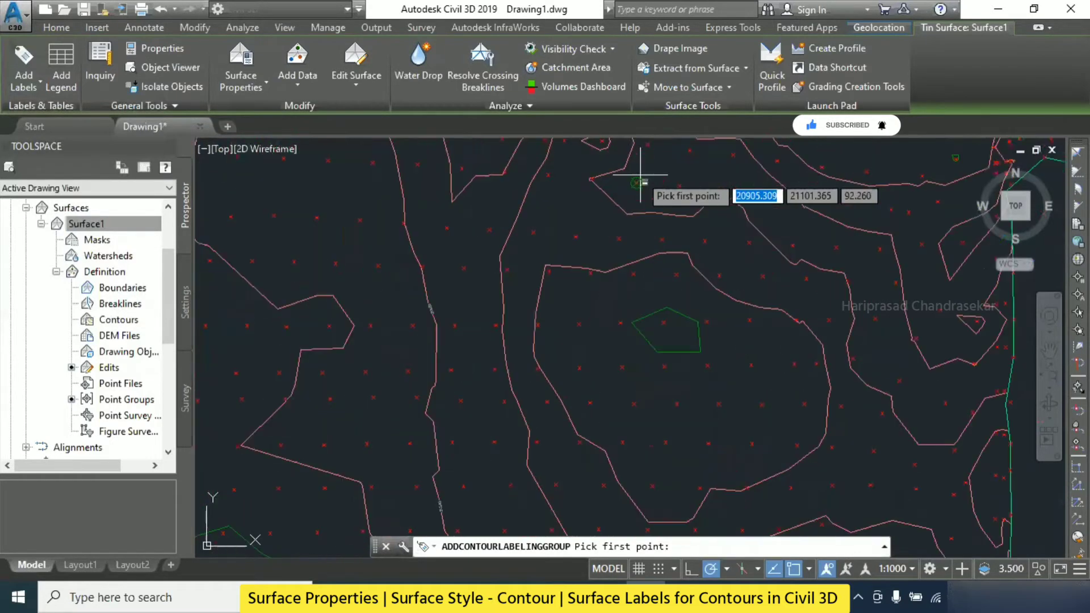
left_click(618, 185)
left_click(235, 295)
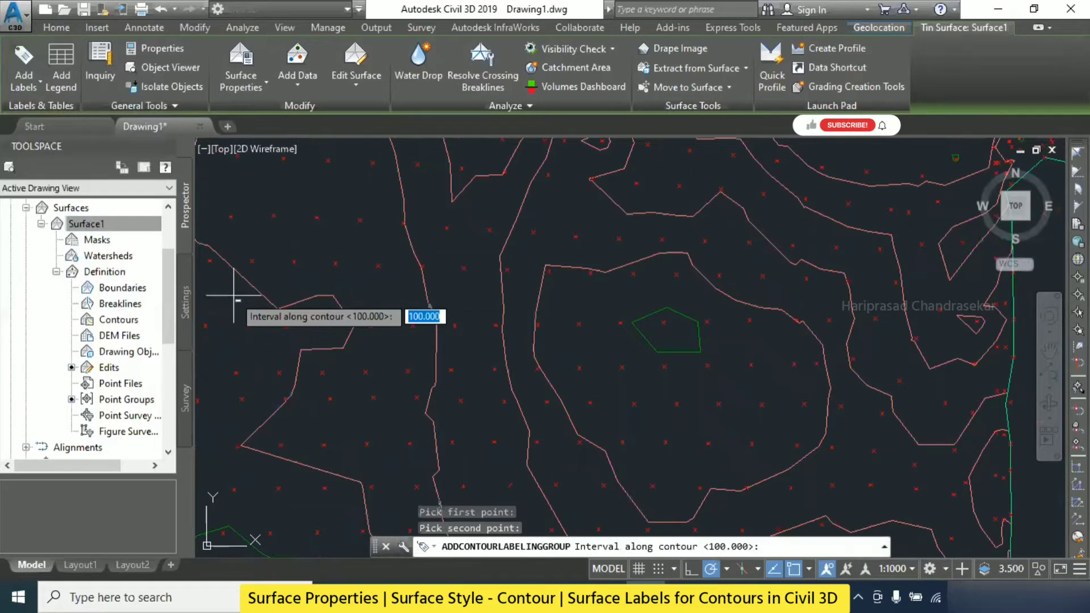
key("Return")
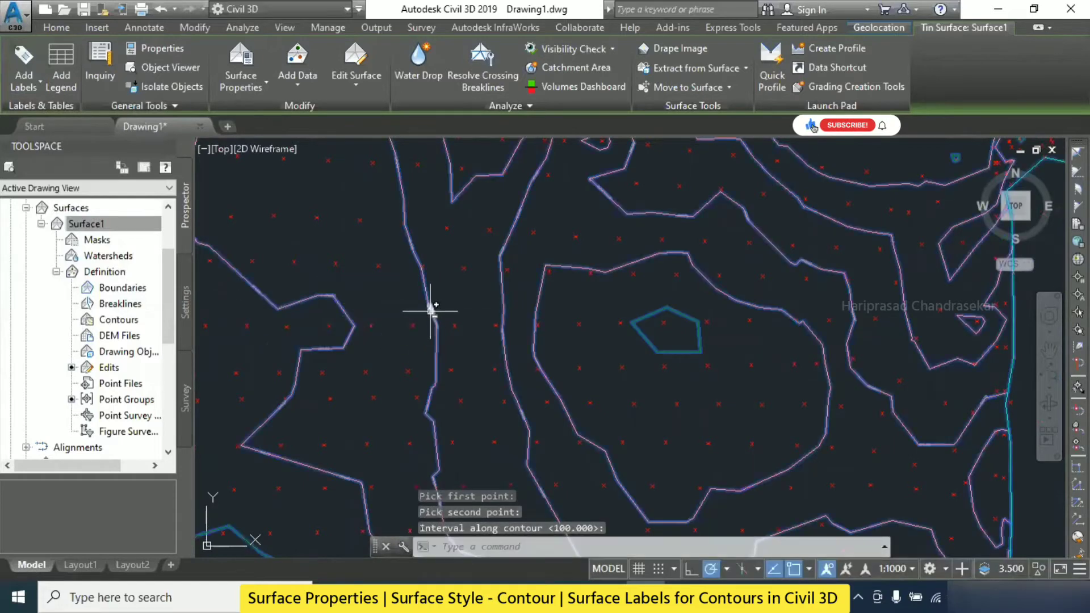
middle_click_drag(461, 266, 514, 144)
key("Escape")
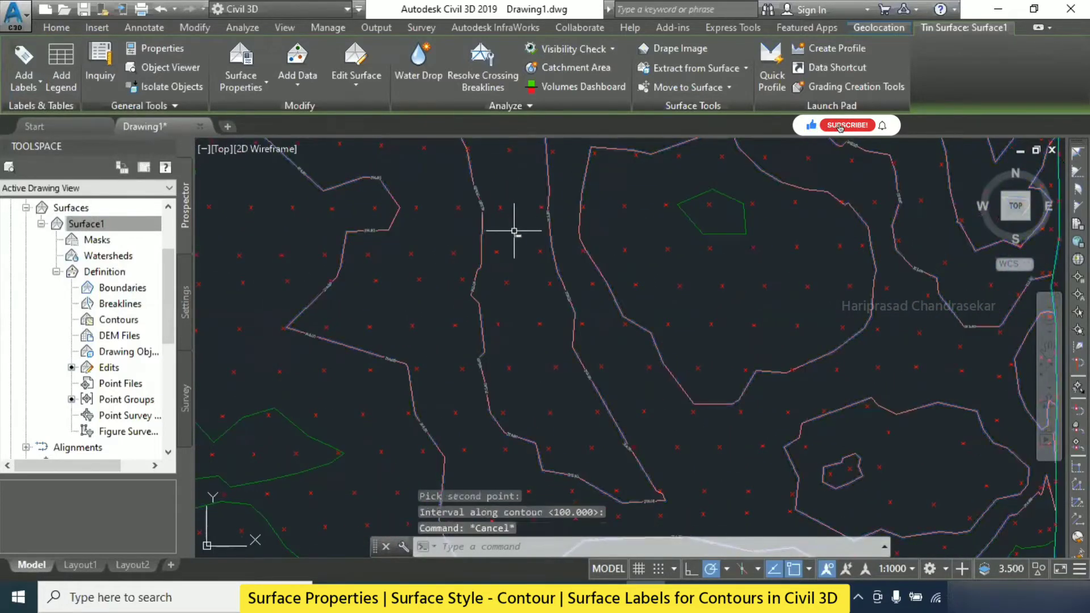
scroll(495, 340, "up", 8)
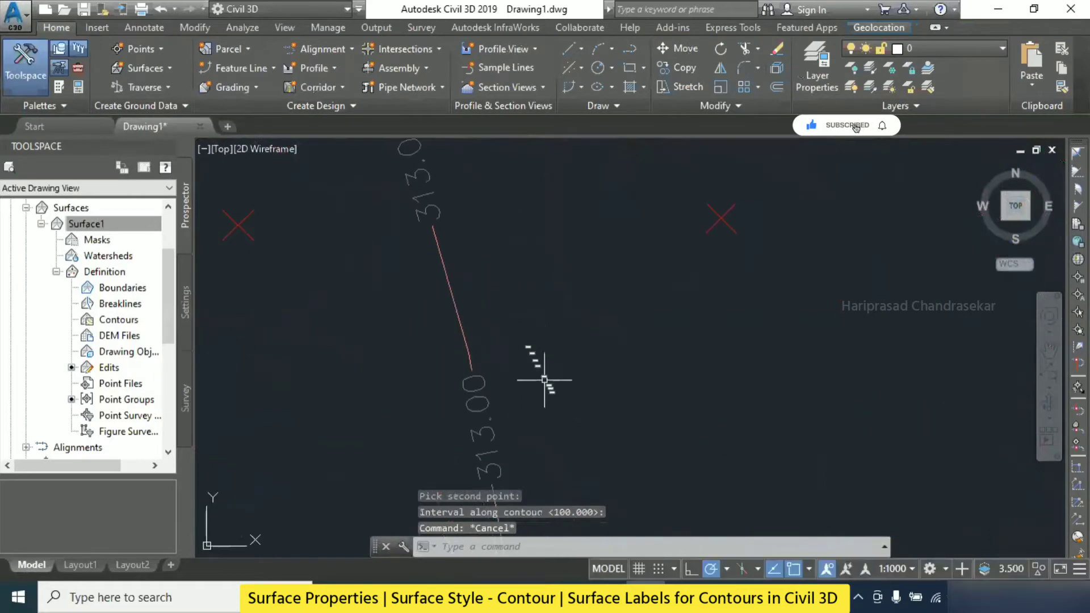
middle_click_drag(544, 380, 516, 186)
scroll(574, 253, "down", 10)
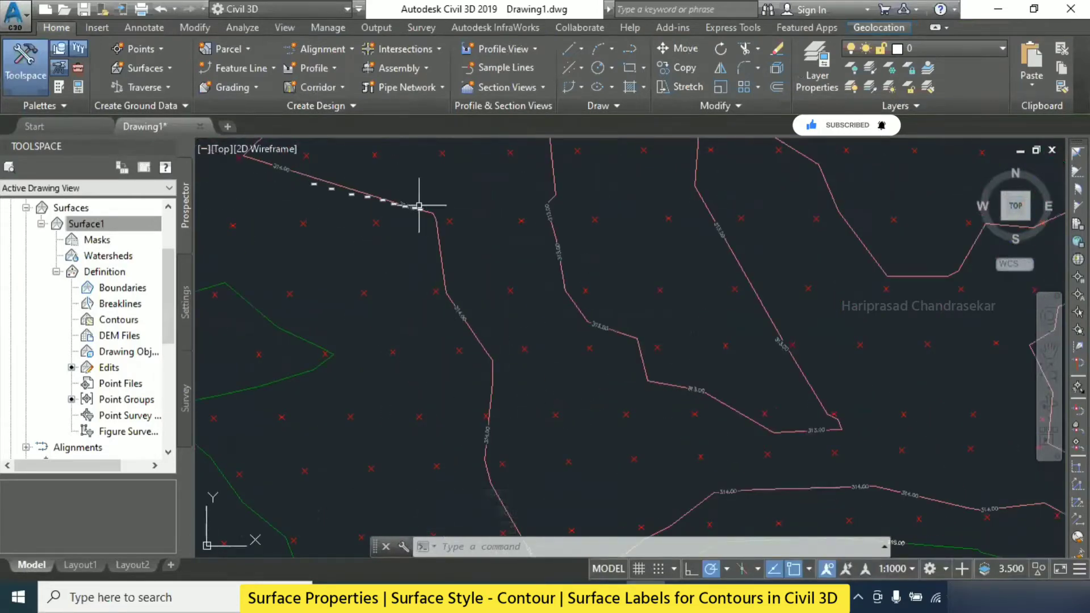
scroll(465, 259, "up", 5)
left_click(479, 333)
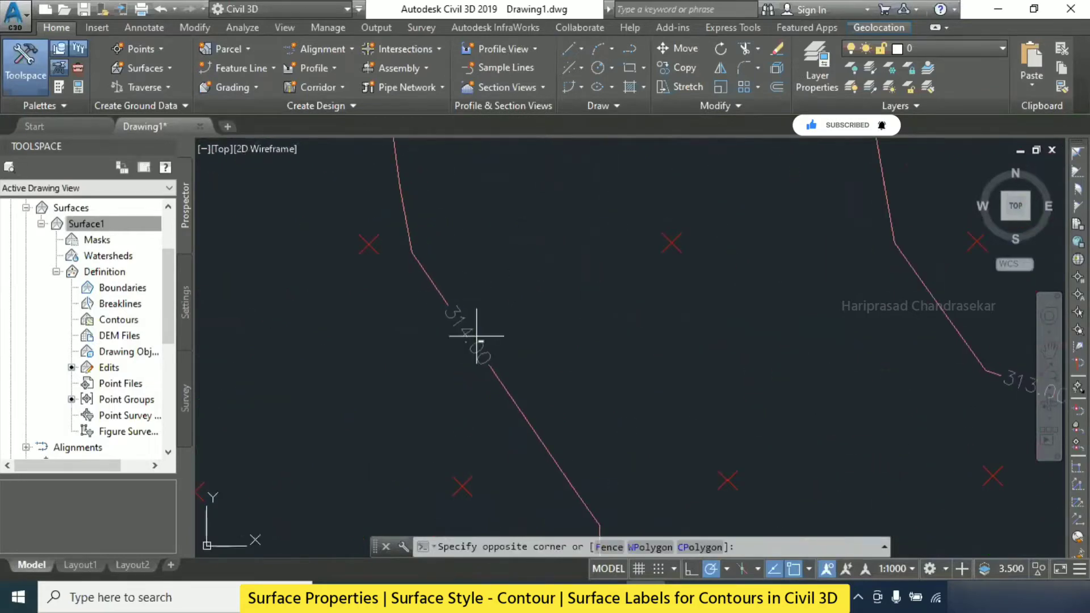
key("Escape")
key("Escape")
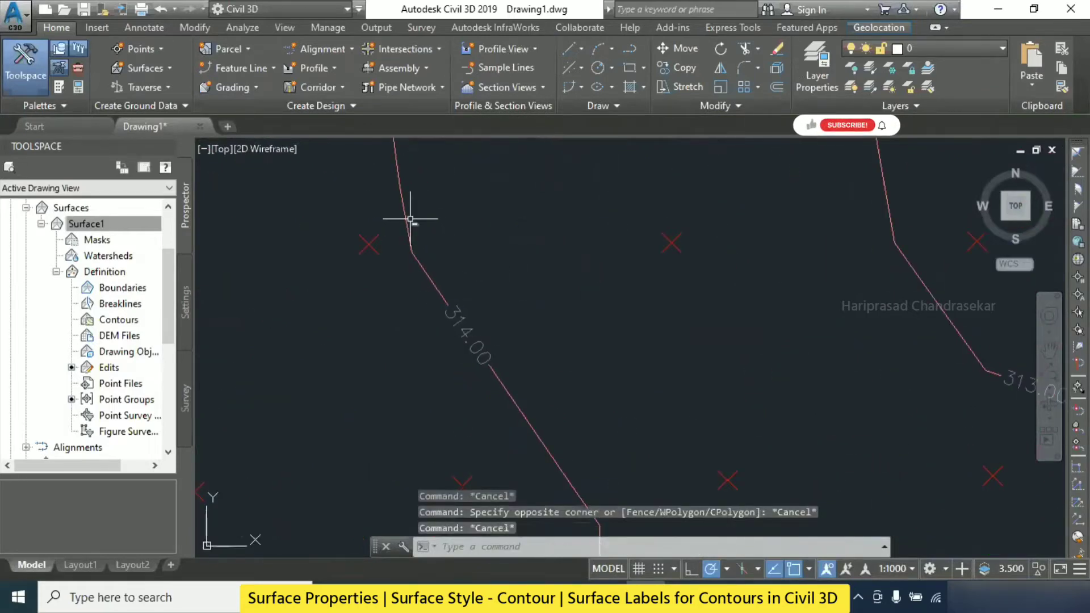
left_click(410, 219)
left_click(13, 85)
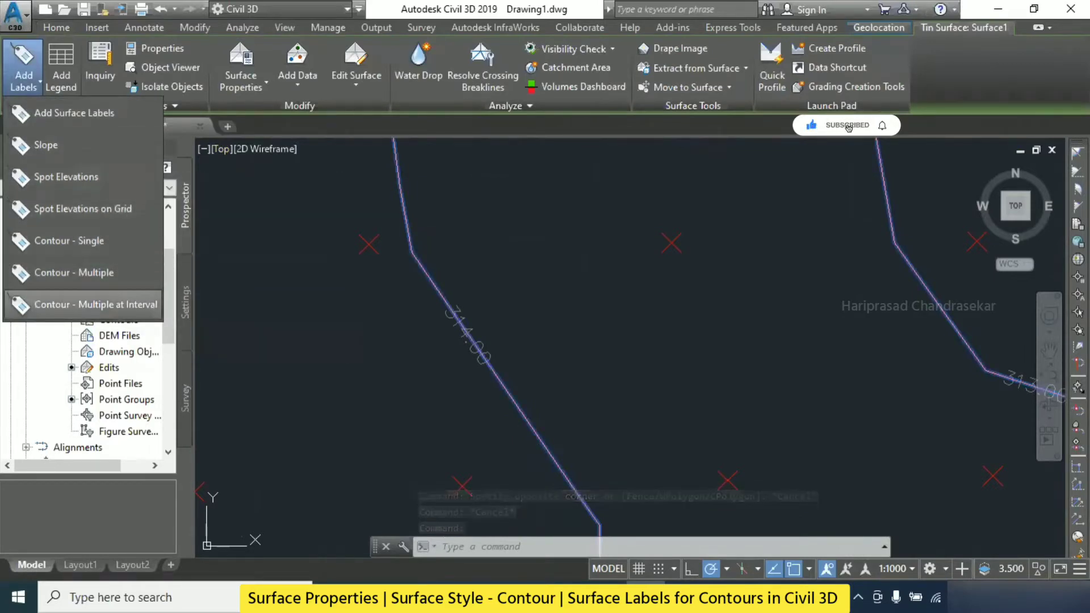
key("Escape")
Make the text of the 314.00 contour label bold in the label text editor
scroll(483, 312, "up", 3)
left_click(458, 312)
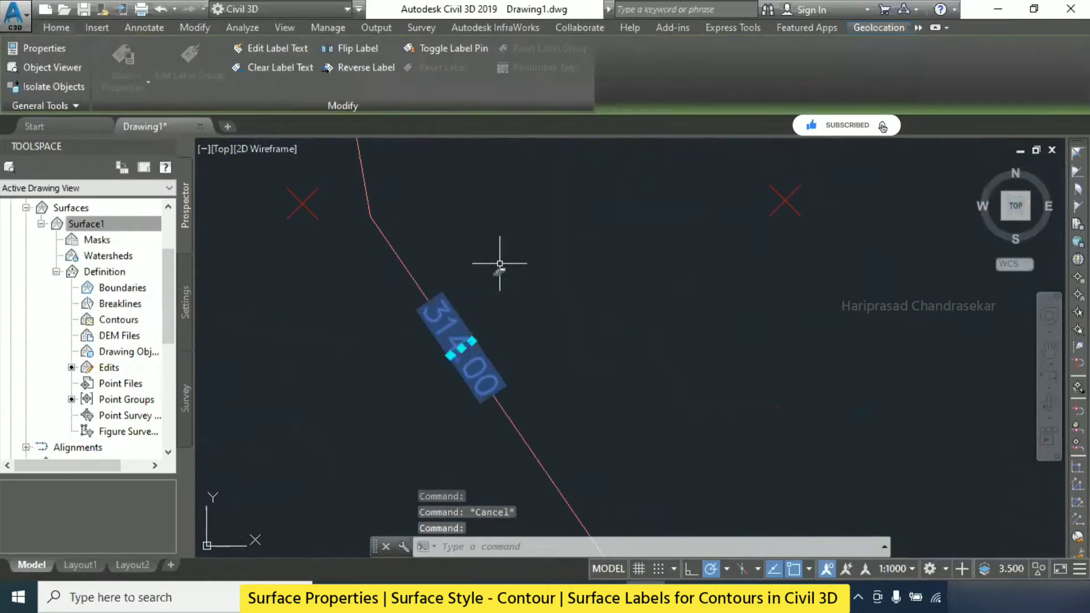
key("Escape")
left_click(448, 315)
left_click(447, 307)
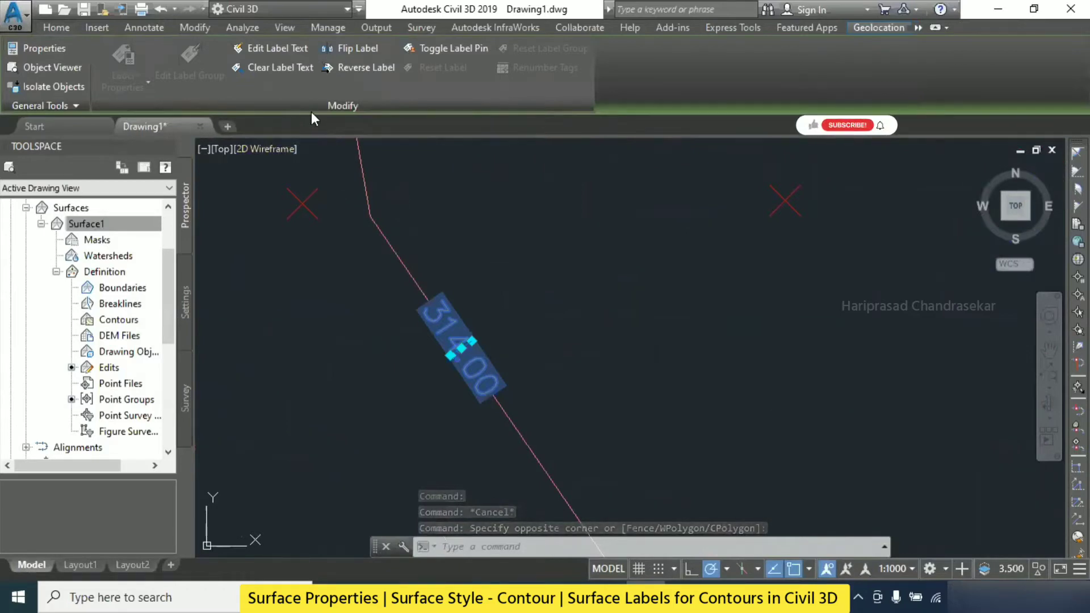
left_click(284, 51)
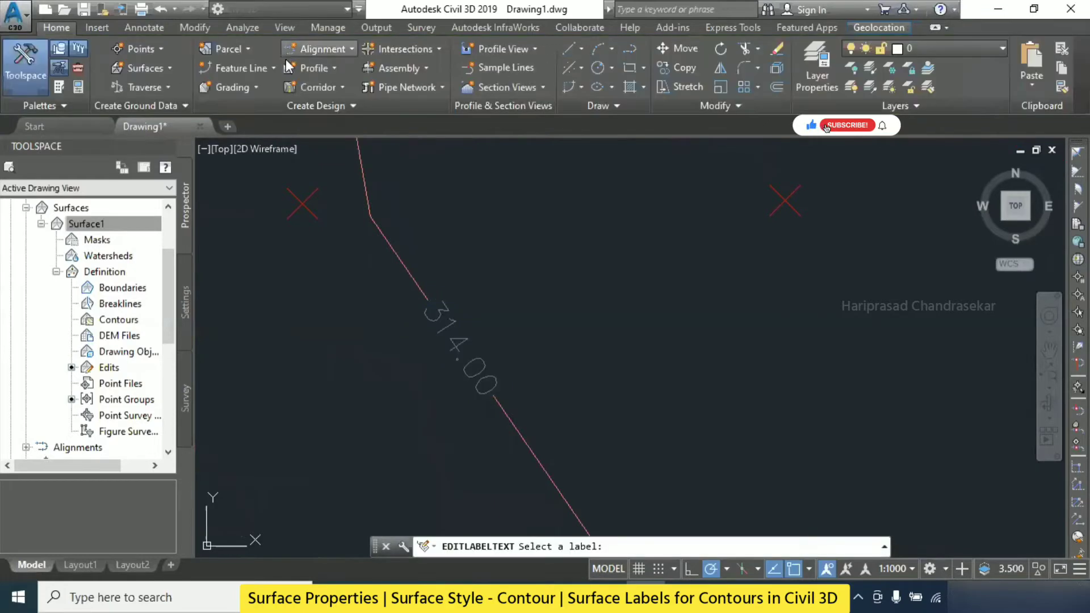
left_click(473, 349)
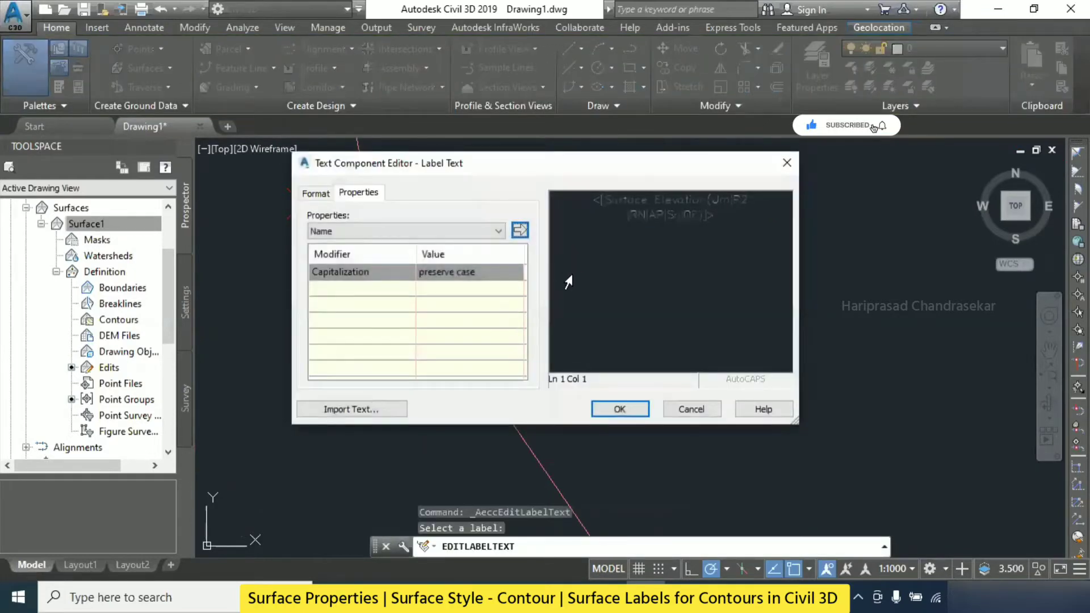
left_click(327, 197)
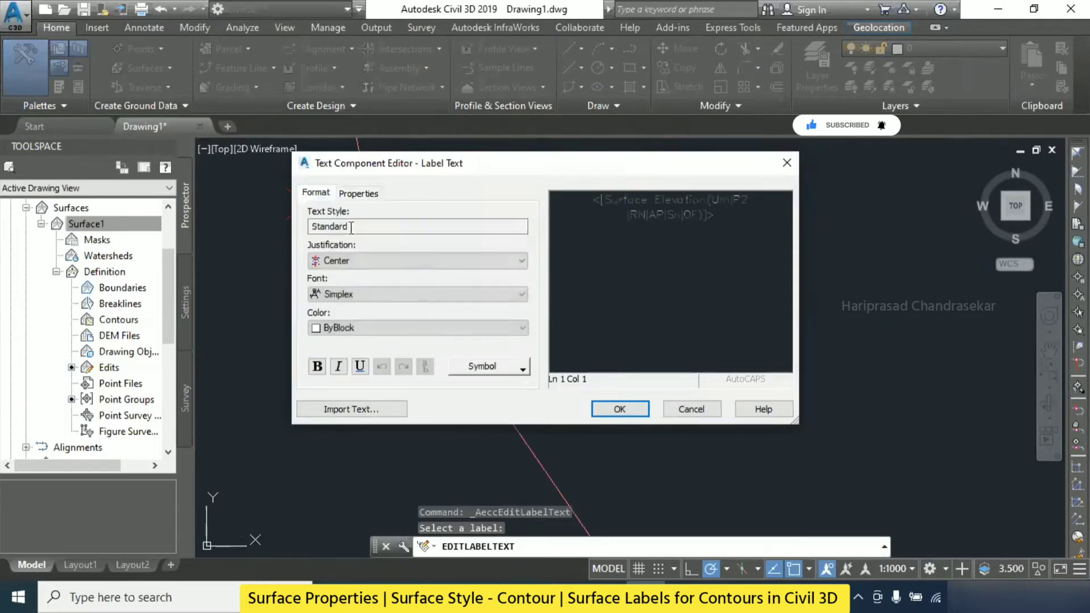
left_click_drag(595, 200, 757, 272)
left_click(316, 368)
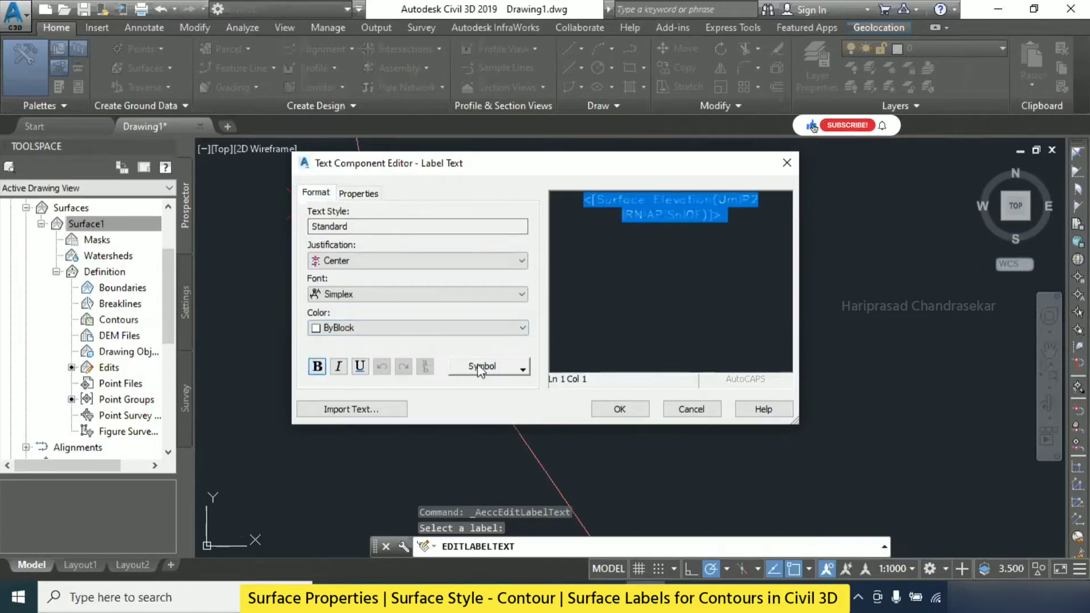
left_click(621, 408)
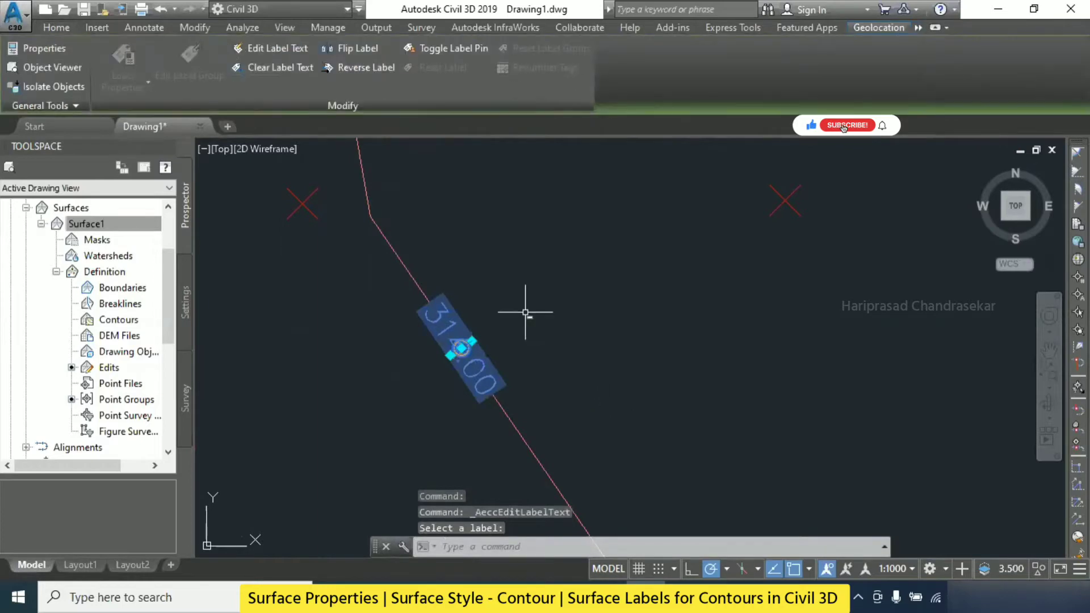
key("Escape")
Check the bold contour label up close and undo its text edit
scroll(487, 339, "up", 3)
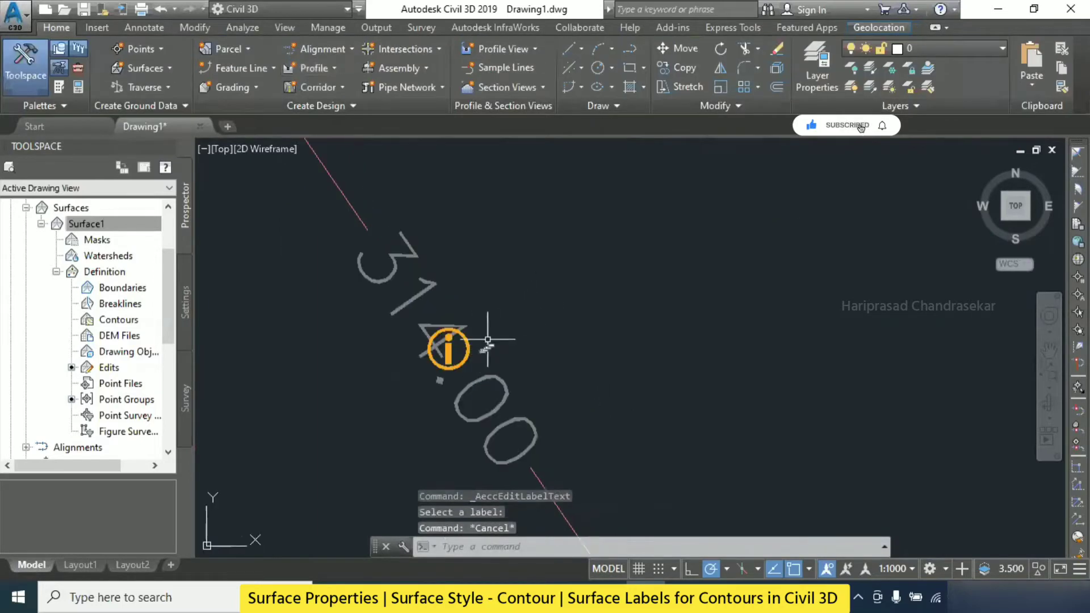
scroll(563, 310, "down", 3)
key("ctrl+z")
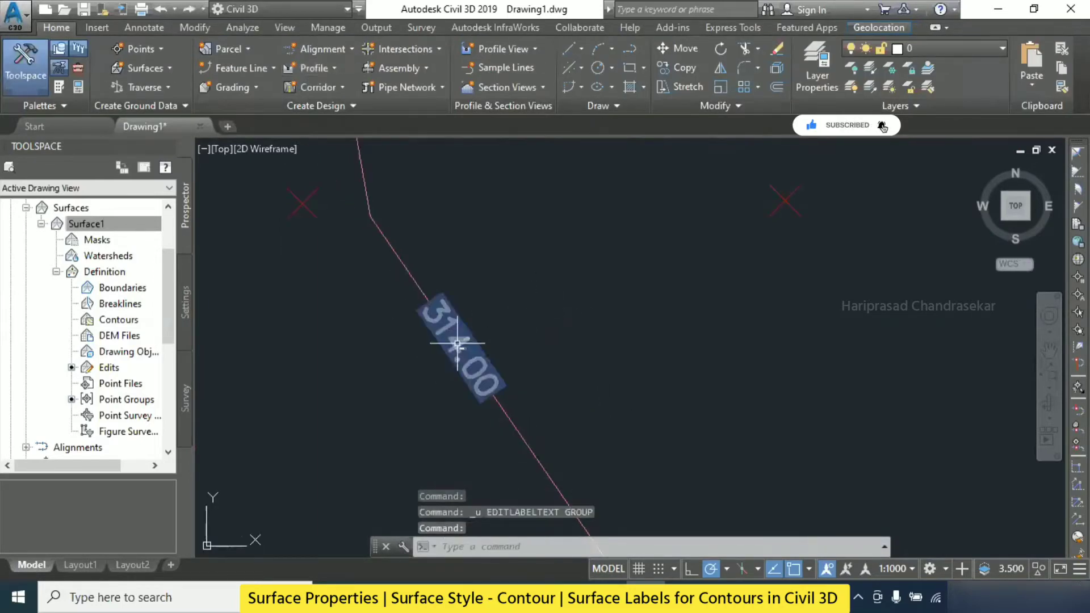
Try to set the 314.00 contour label's text color to Green, keeping the justification at Center
left_click(462, 304)
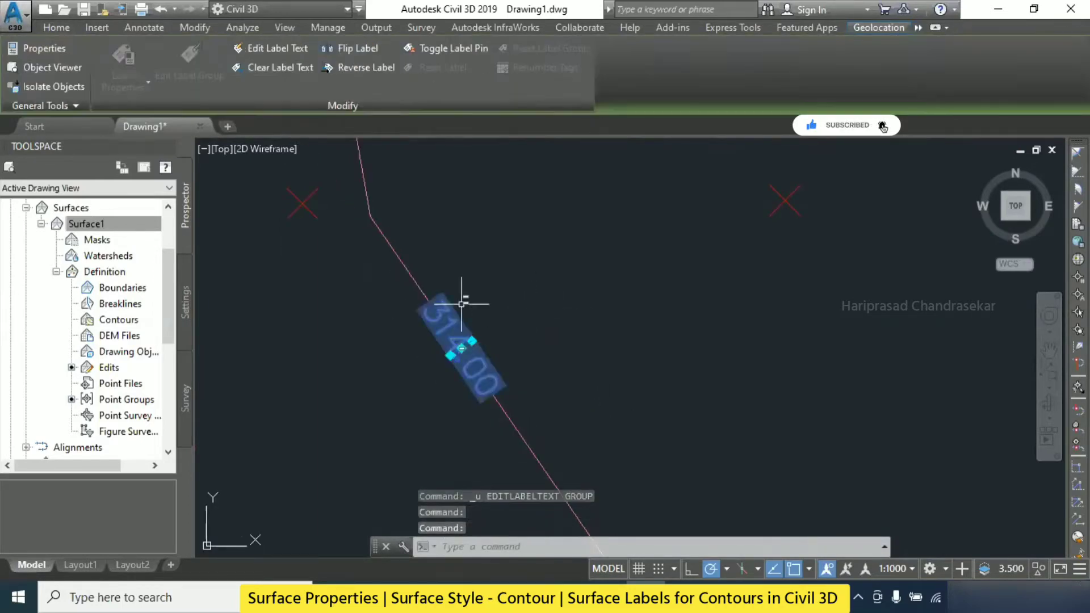
left_click(264, 47)
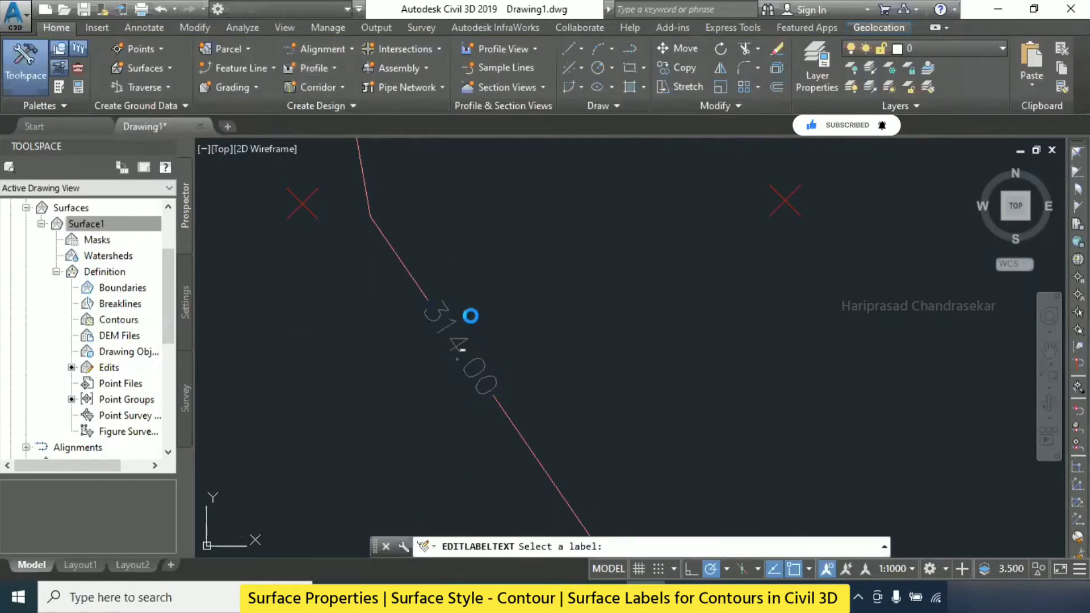
left_click(470, 315)
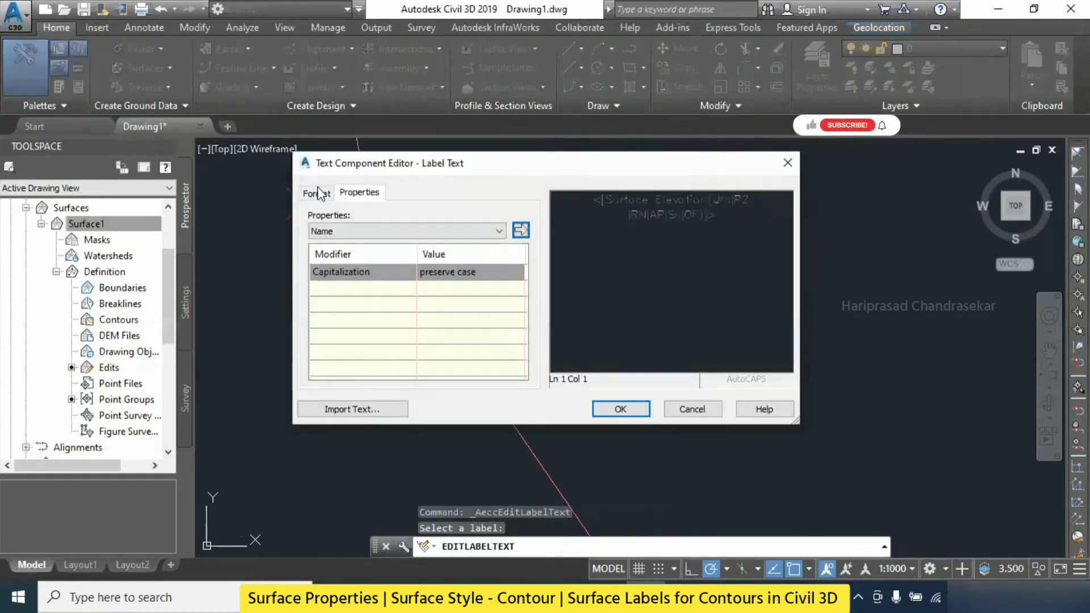
left_click(318, 193)
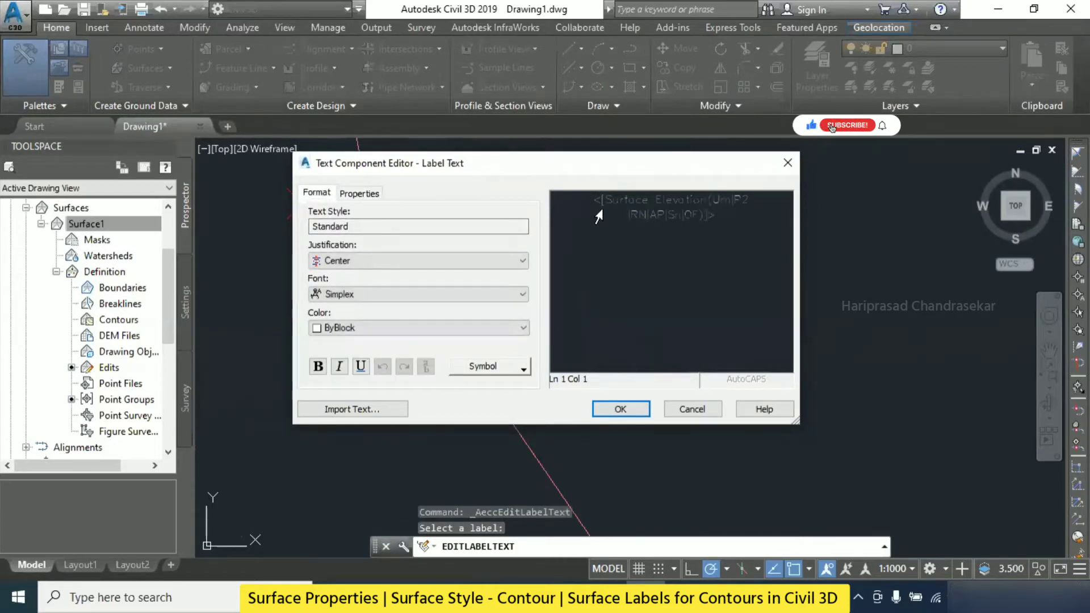
left_click(412, 260)
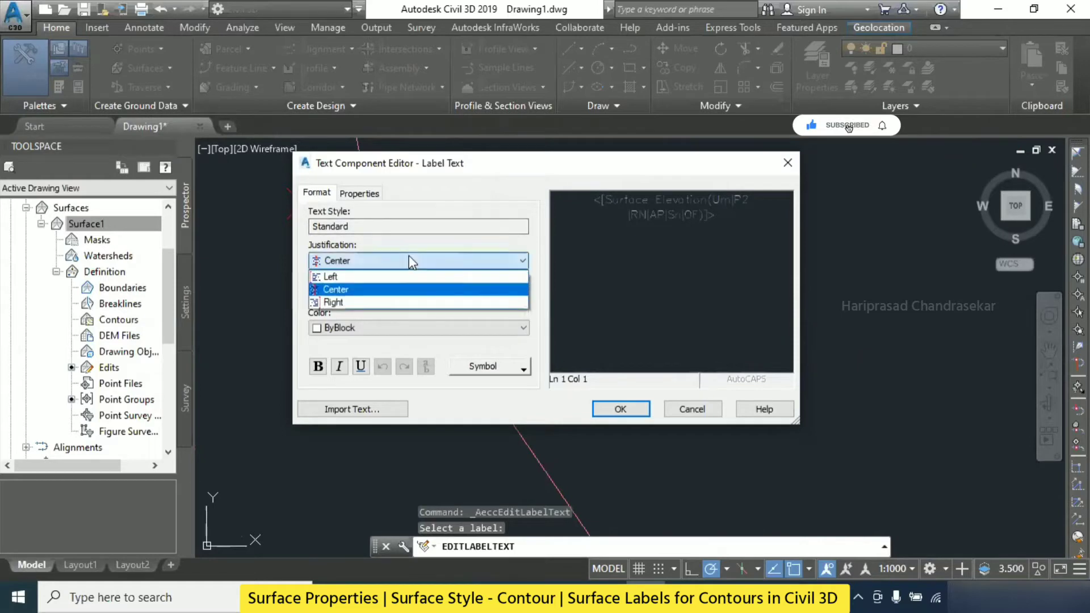
left_click(589, 277)
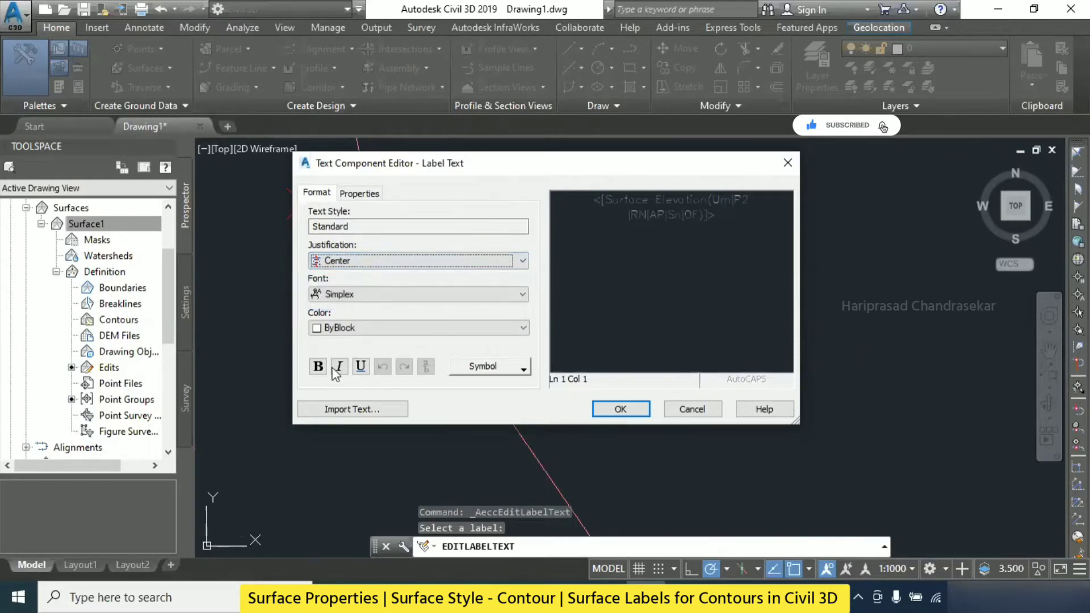
left_click(359, 331)
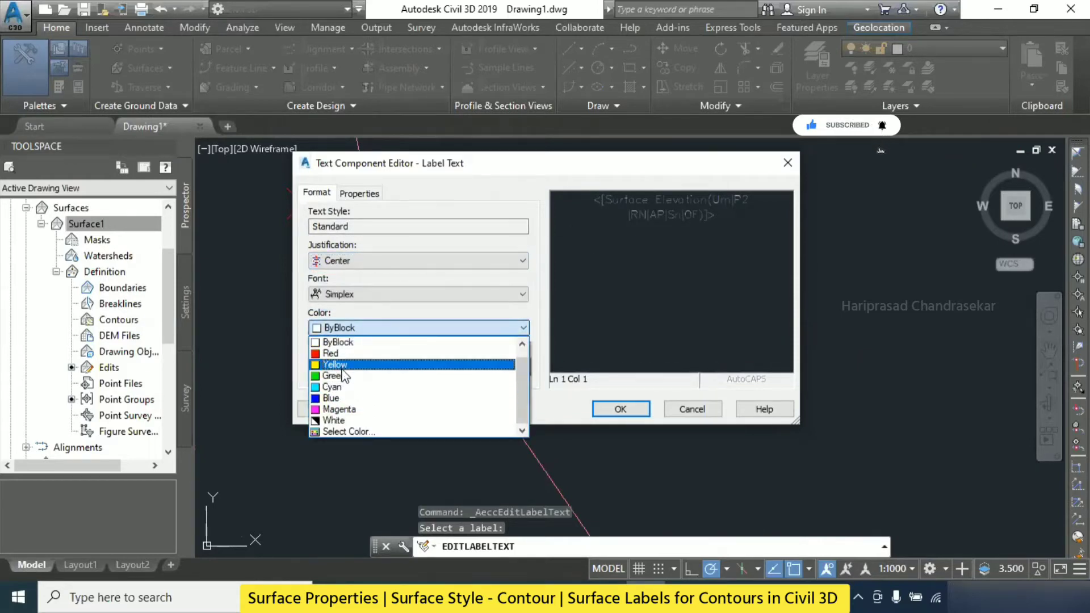
left_click(343, 376)
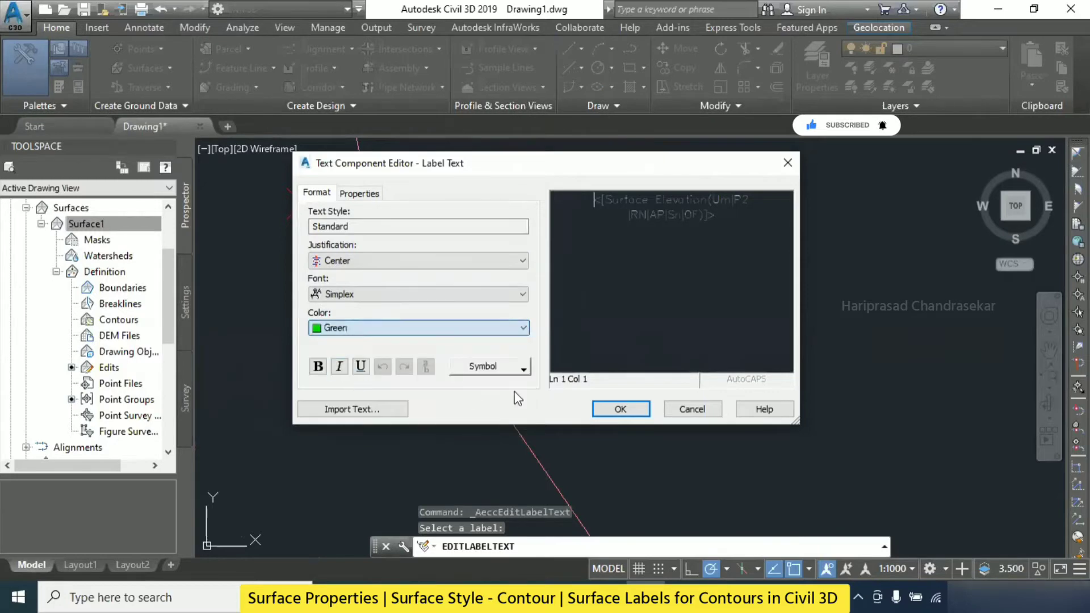
left_click(619, 408)
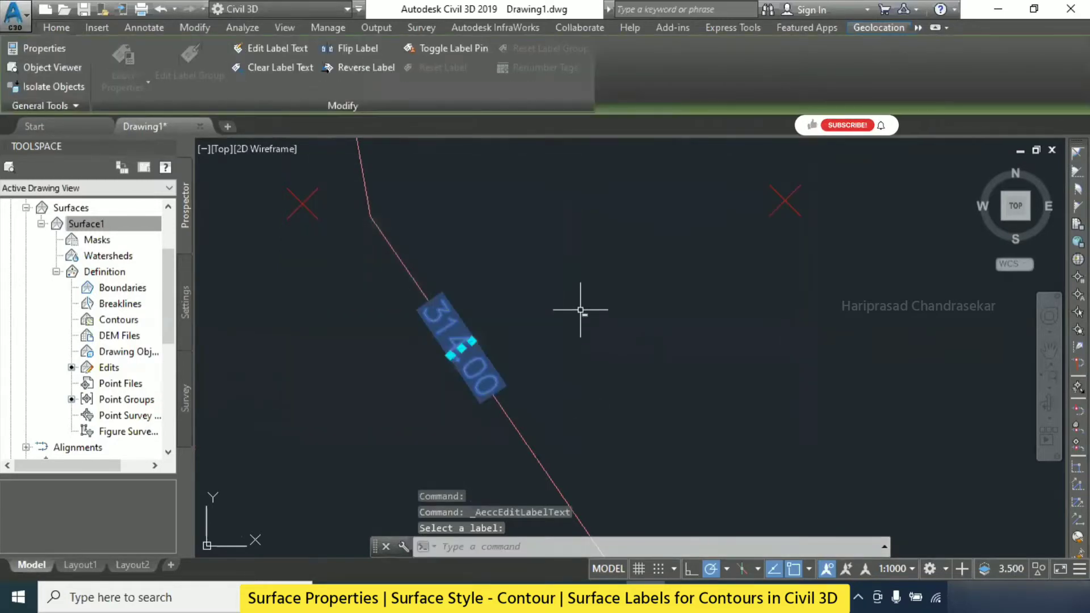
key("Escape")
left_click(457, 327)
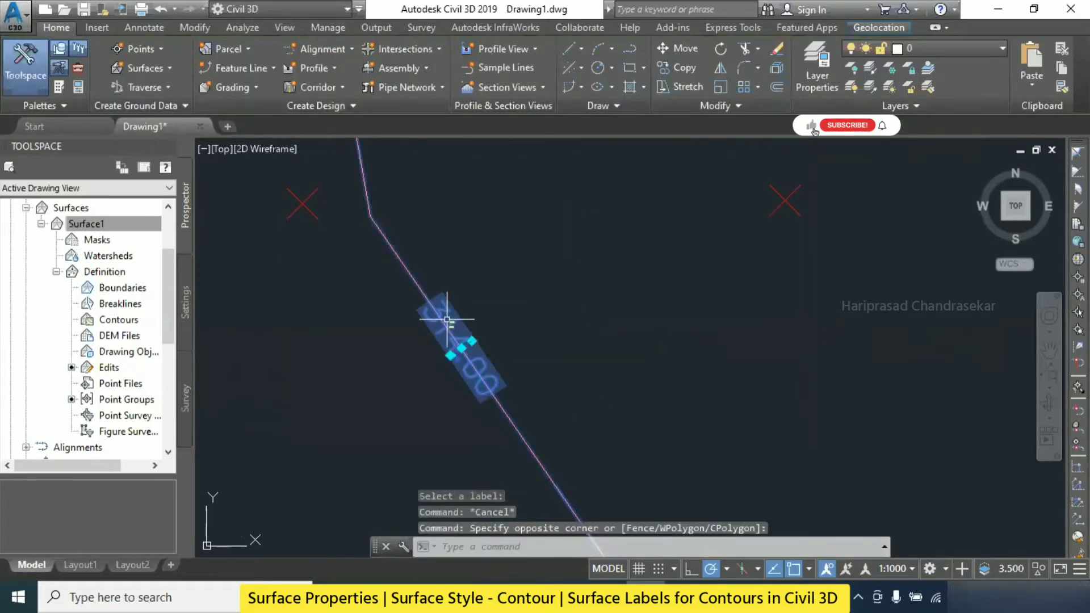
left_click(438, 312)
key("Escape")
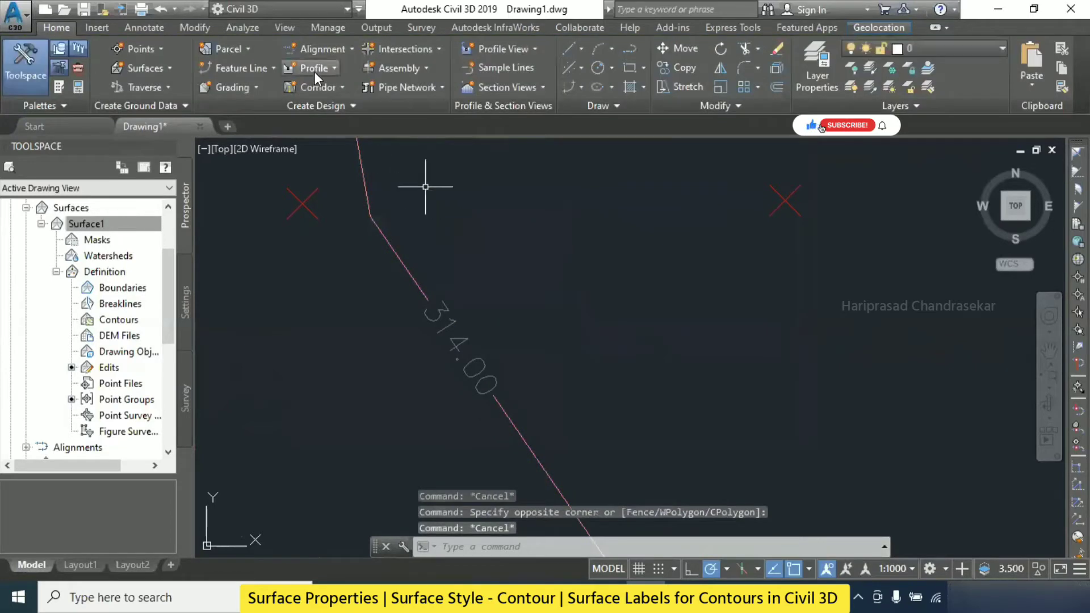
Open the 314.00 label's text for editing, review the Surface Elevation modifiers and select the whole text expression
left_click(445, 318)
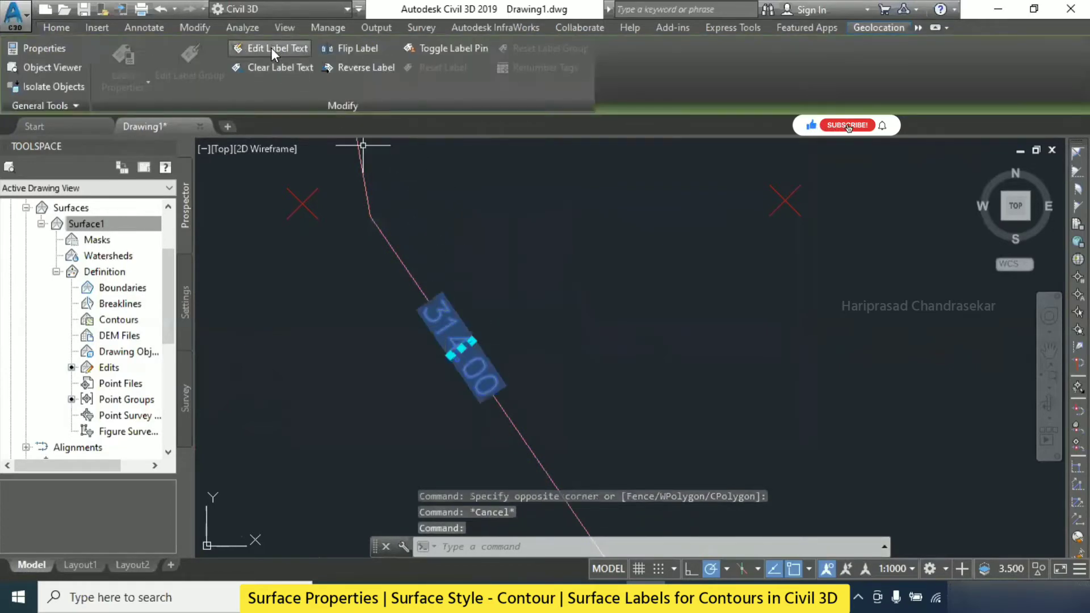
left_click(275, 45)
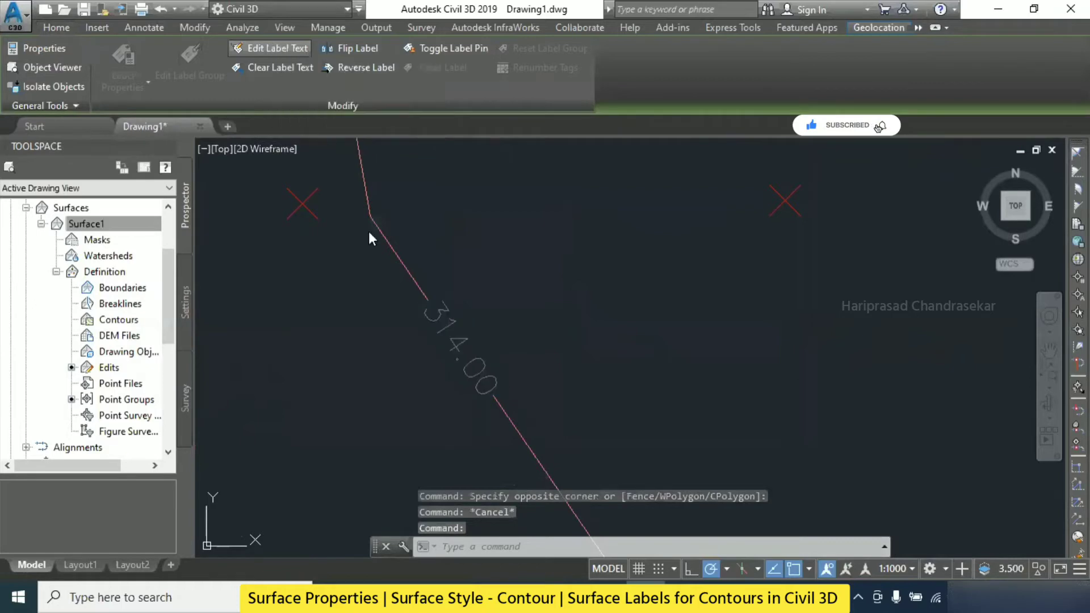
left_click(484, 377)
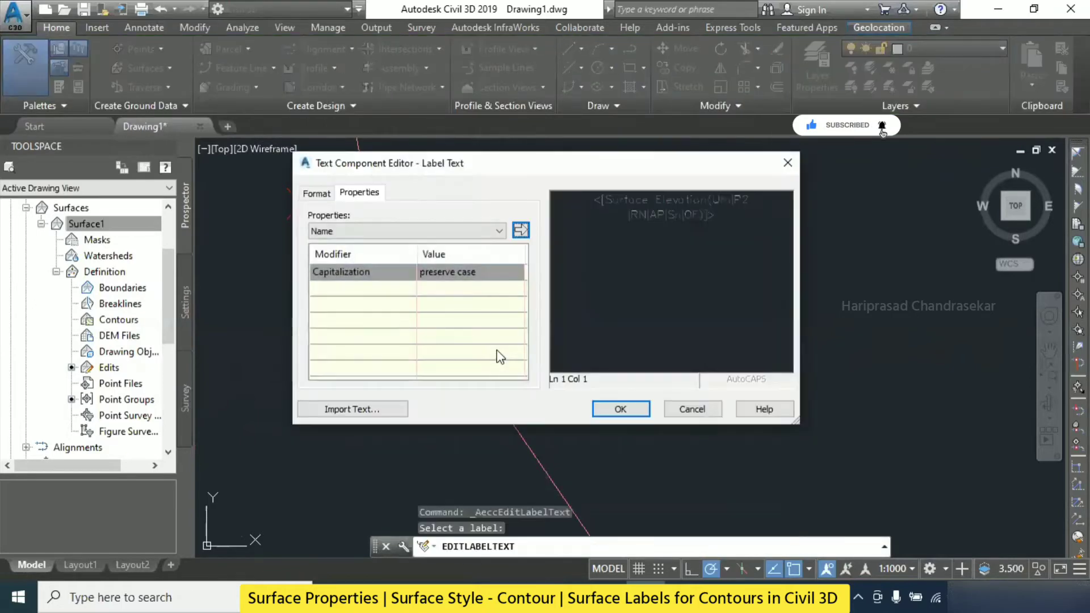
left_click(476, 230)
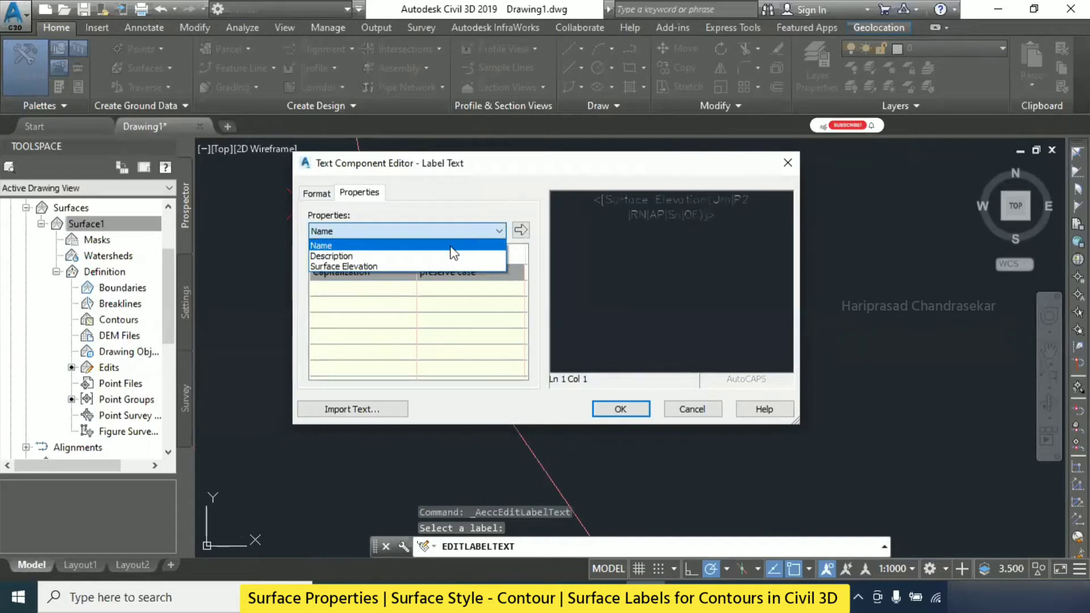
left_click(399, 265)
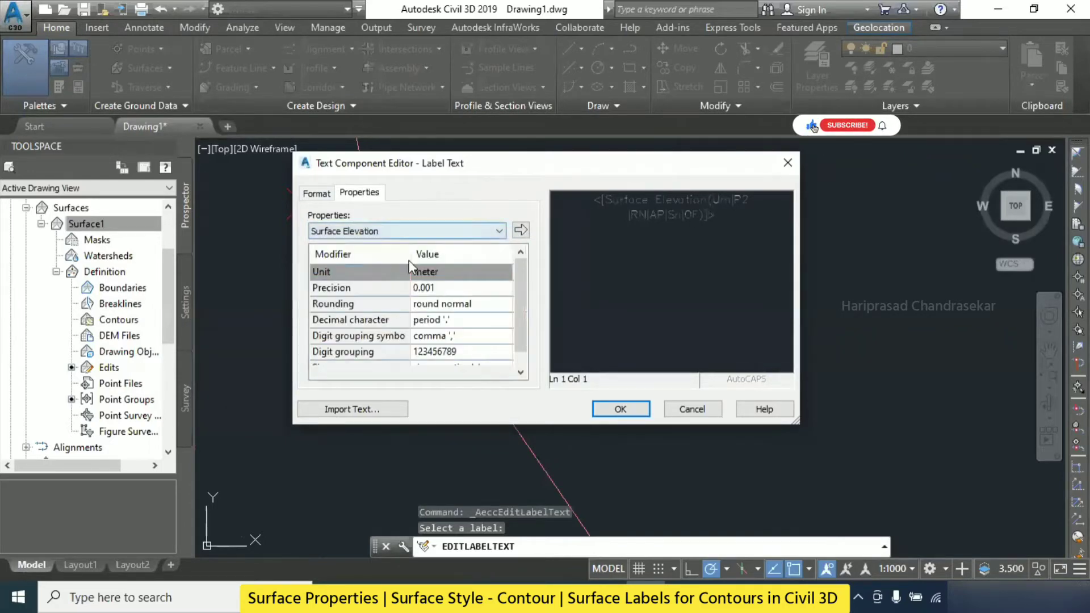
left_click_drag(522, 305, 502, 228)
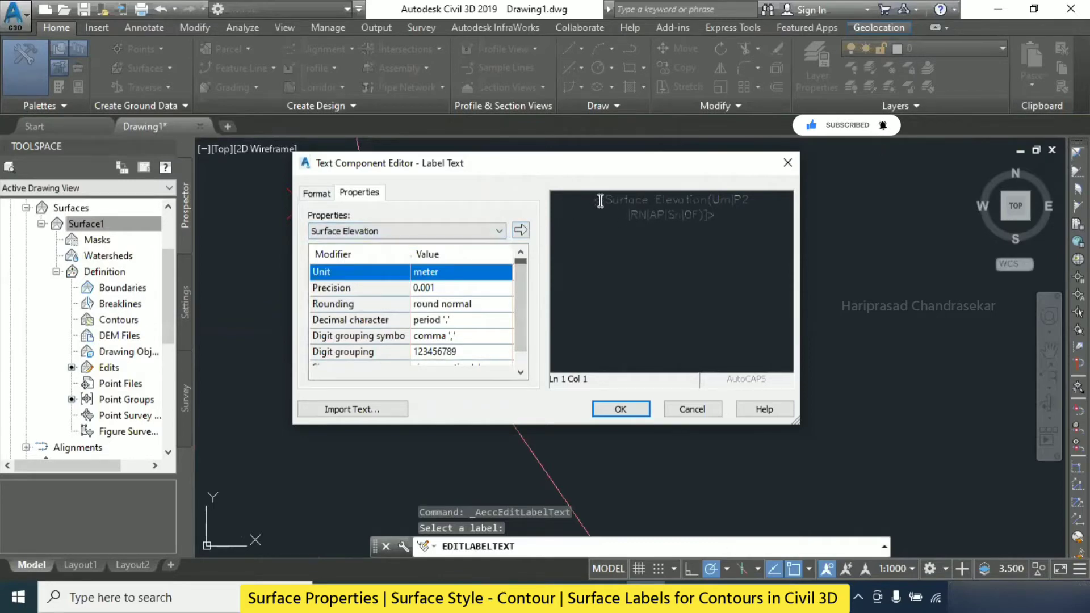
left_click_drag(586, 210, 579, 217)
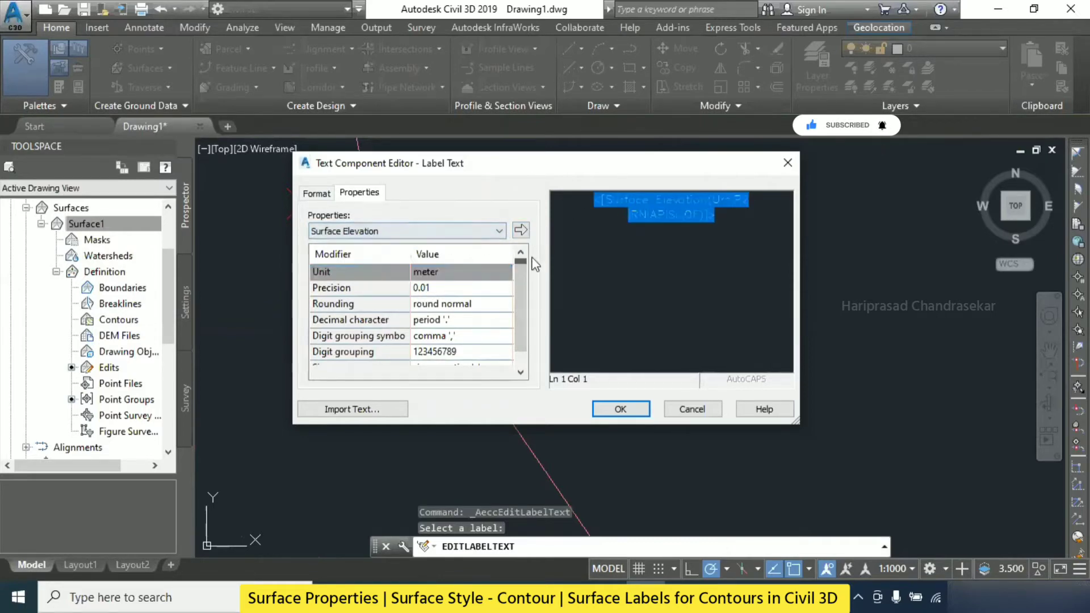
left_click_drag(518, 294, 509, 237)
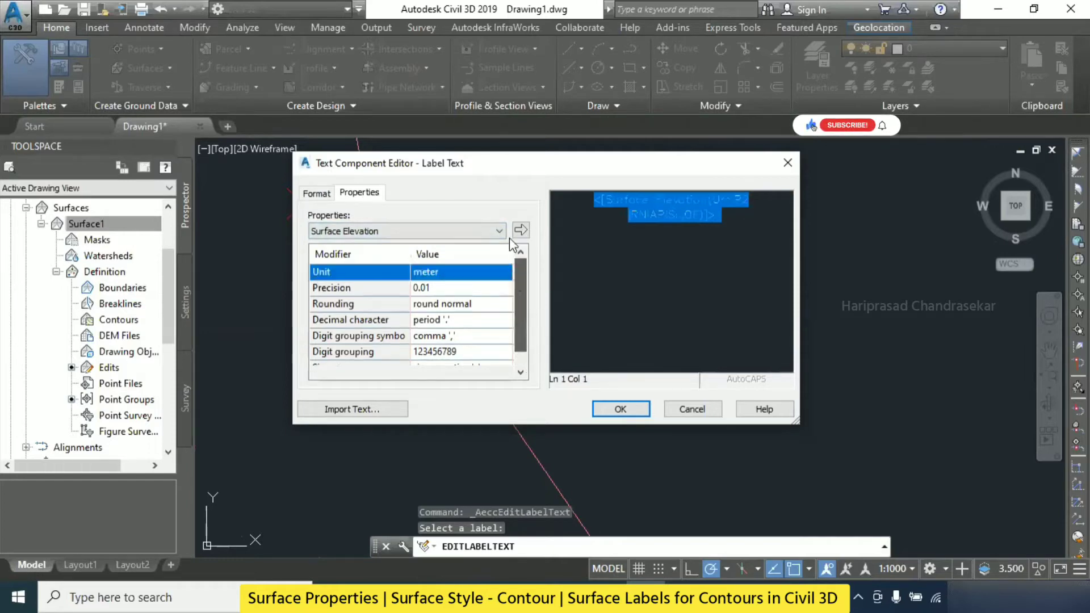
scroll(465, 295, "down", 1)
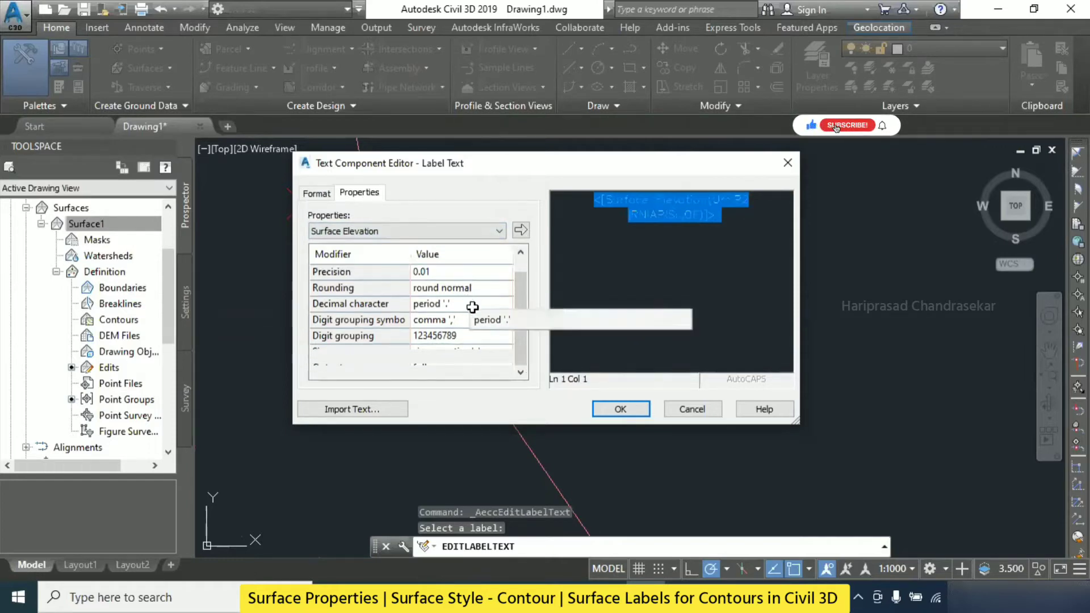
left_click(364, 231)
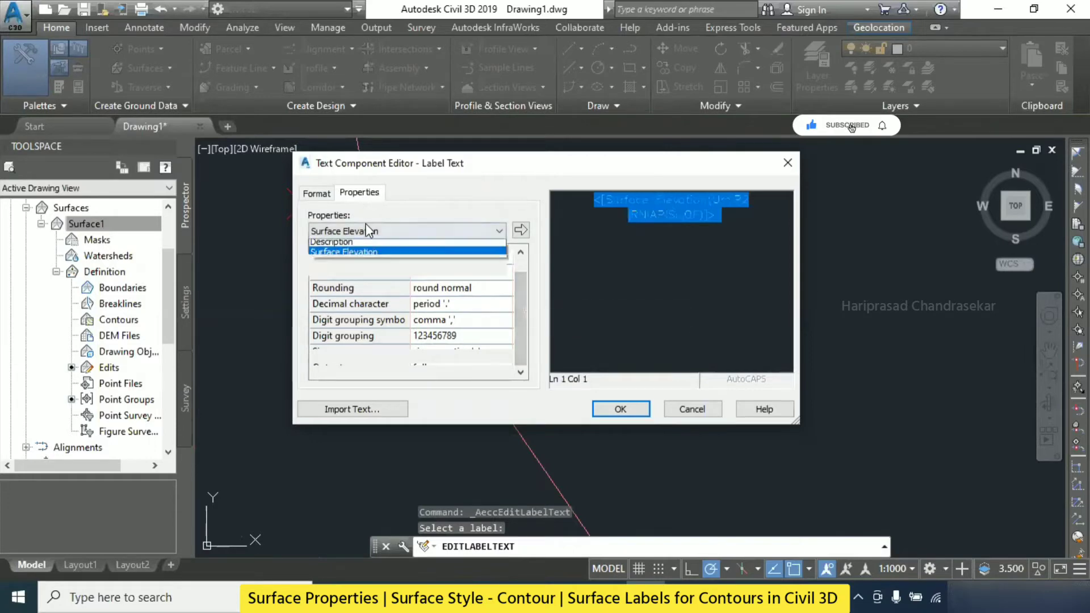
Set the color of the selected surface elevation text expression to Red
left_click(316, 196)
left_click(316, 196)
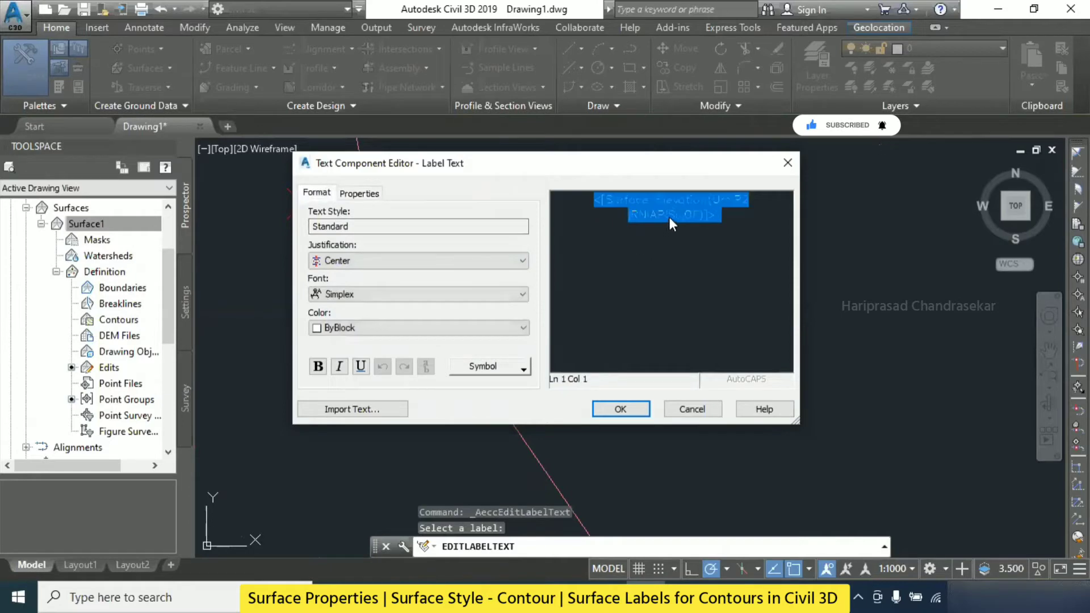
scroll(364, 333, "down", 1)
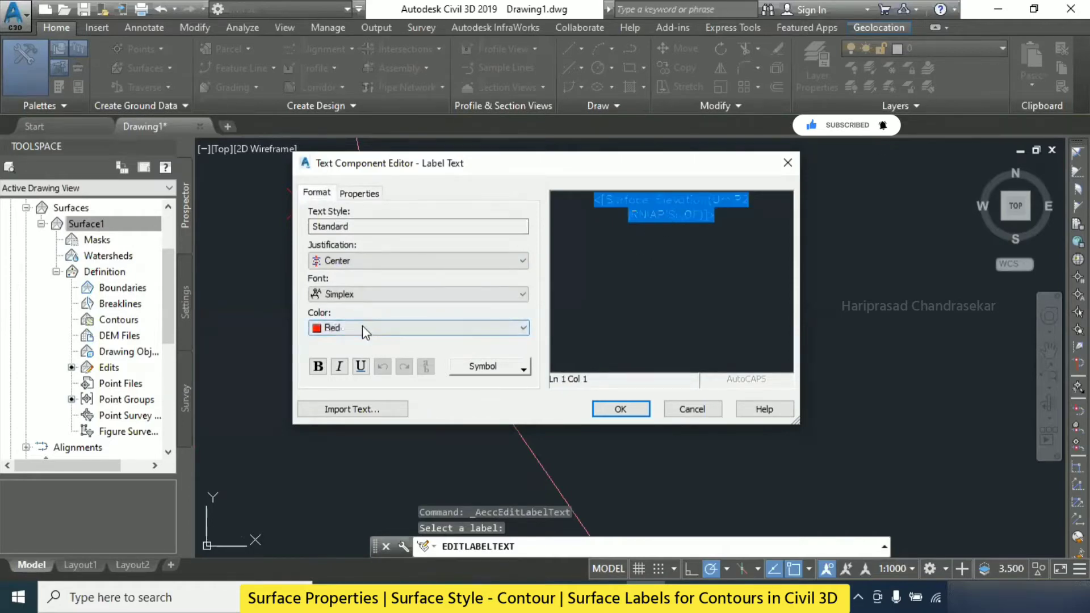
left_click(373, 328)
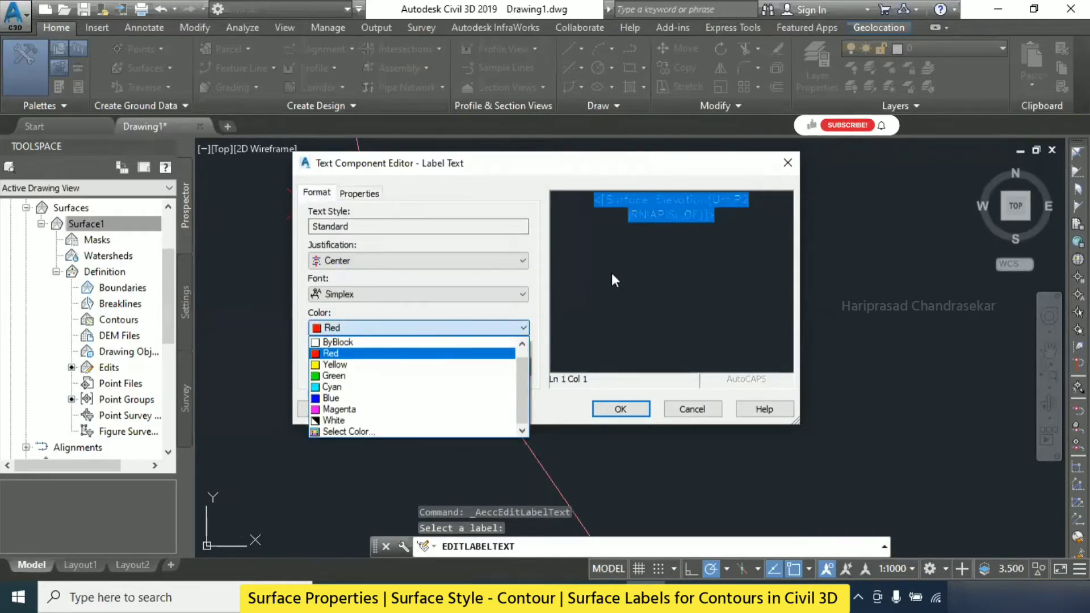
left_click(340, 353)
left_click(364, 327)
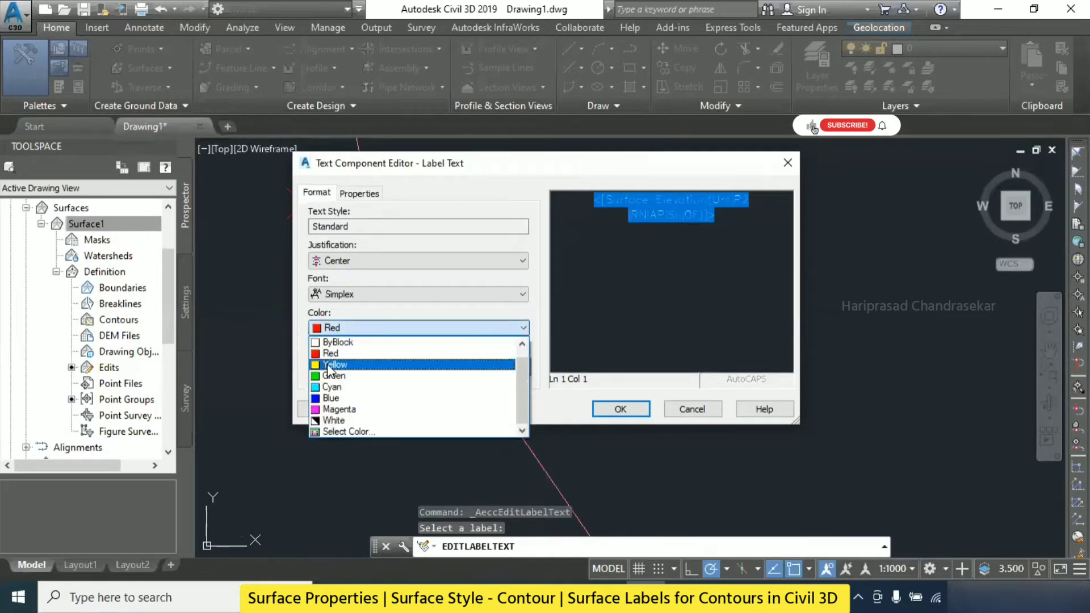
left_click(409, 354)
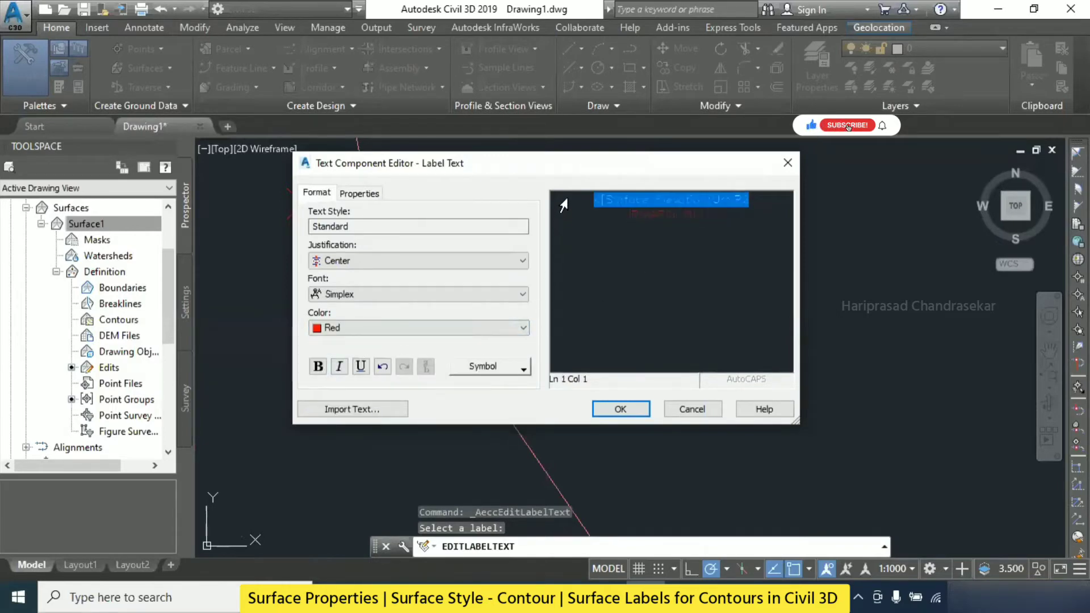
Apply Red to the entire surface elevation expression and accept the 314.00 label's text edit
left_click(342, 329)
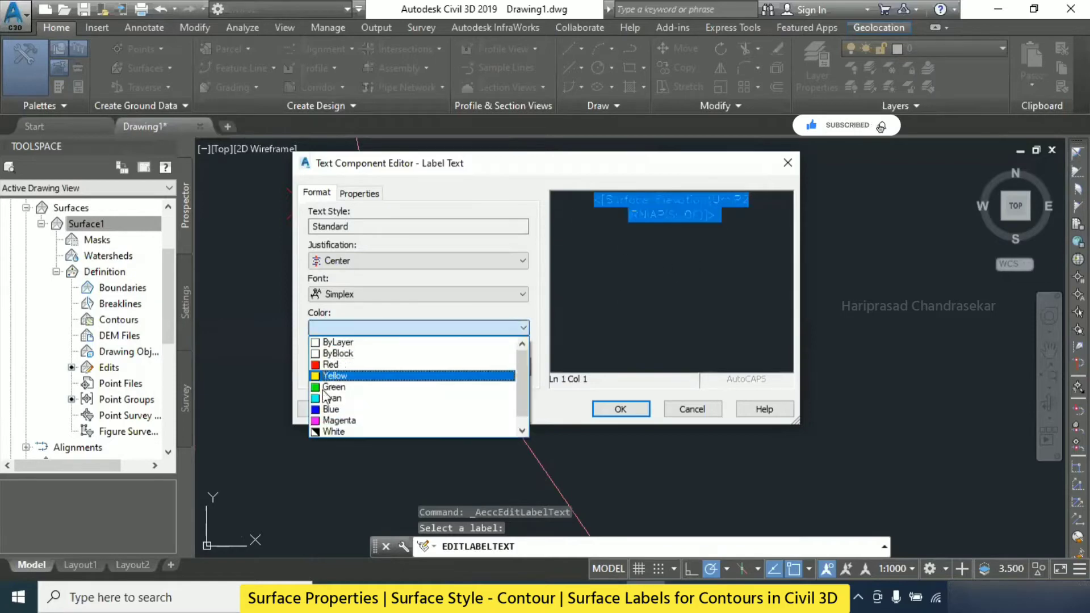
left_click(332, 364)
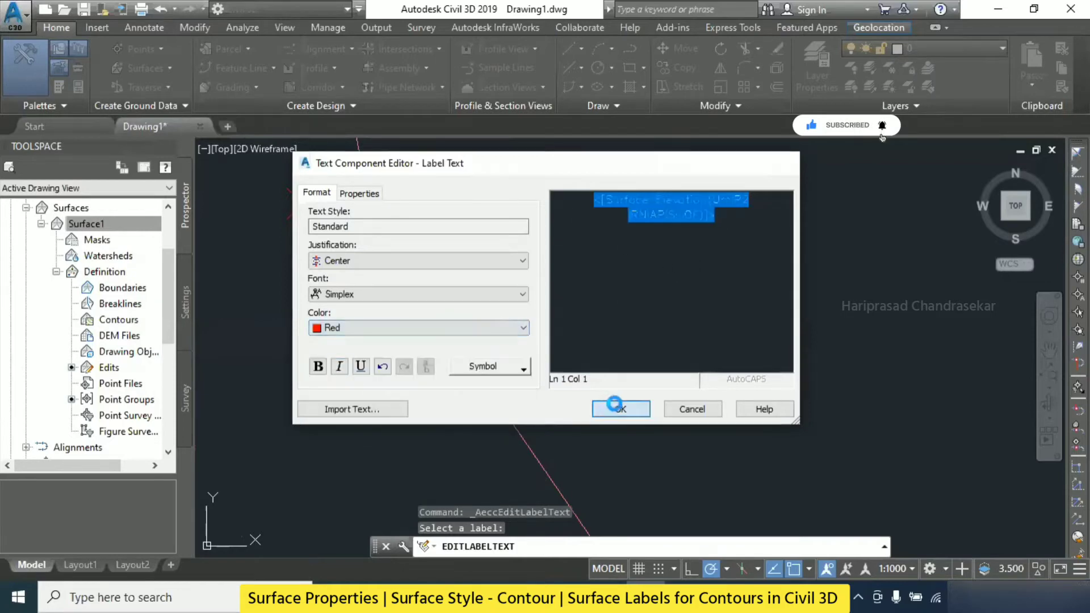
left_click(616, 406)
key("Escape")
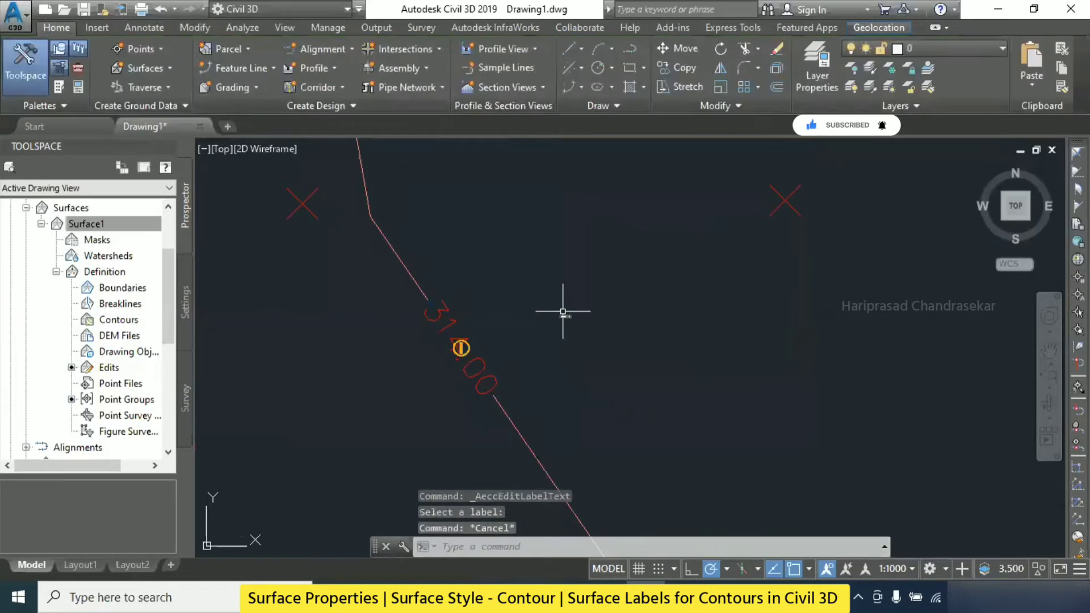
Inspect the recolored 314.00 contour label and open its text for editing again
scroll(526, 321, "down", 5)
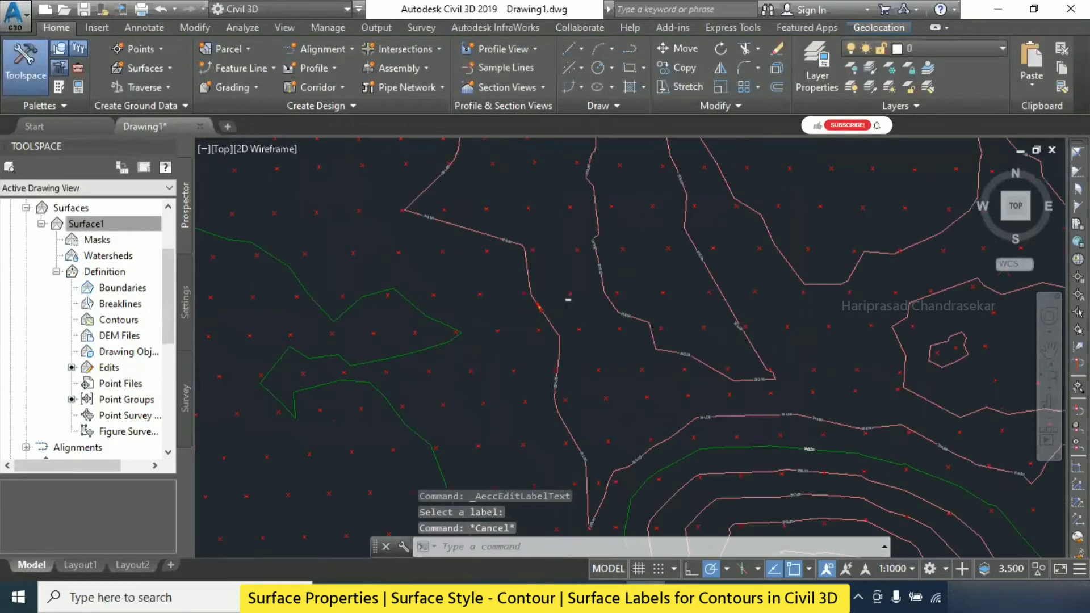
scroll(562, 301, "up", 2)
scroll(515, 322, "up", 5)
left_click(467, 358)
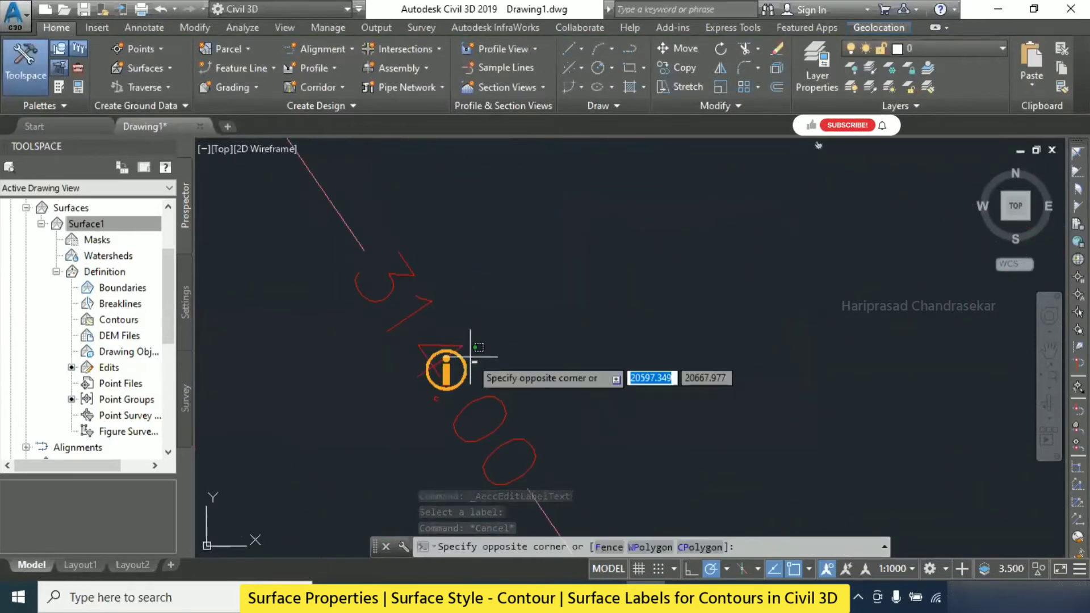
key("Escape")
left_click(453, 365)
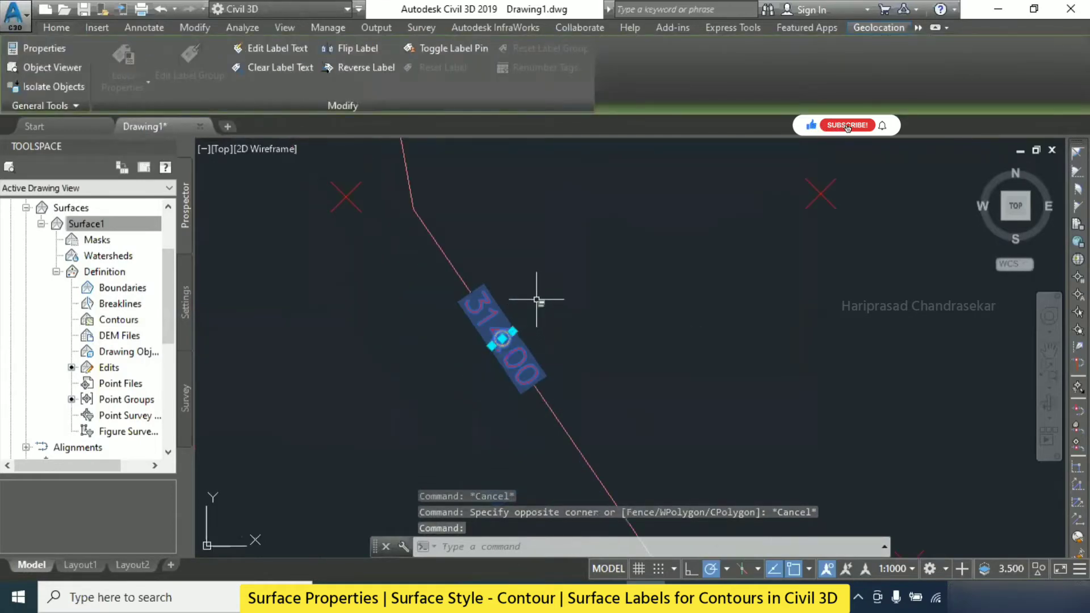
left_click(273, 48)
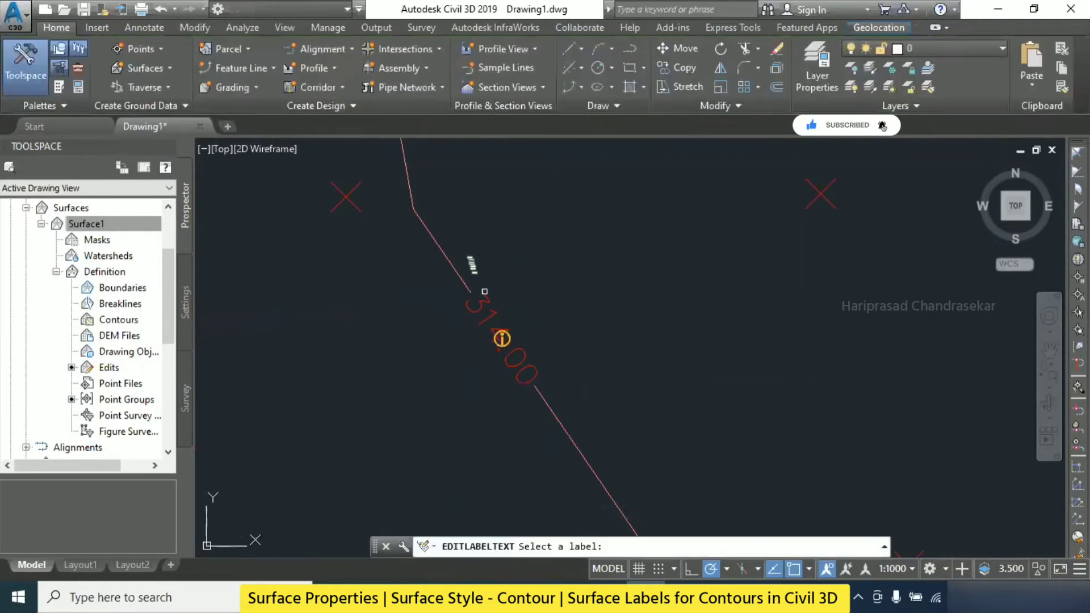
left_click(521, 340)
left_click(548, 301)
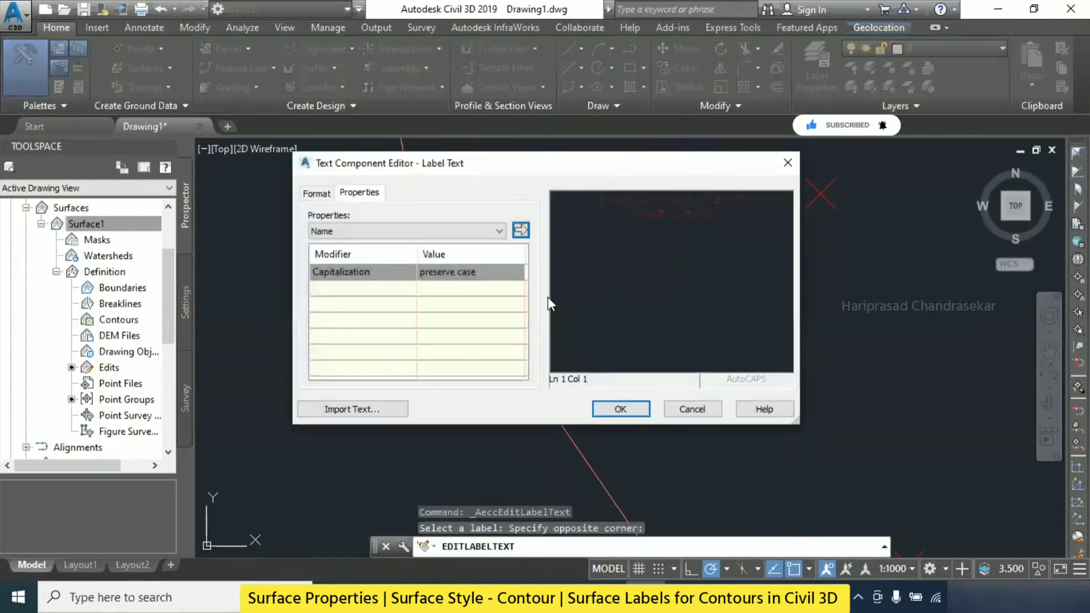
Review the label text's format settings and available symbols, and leave the text editor without changes
left_click(317, 193)
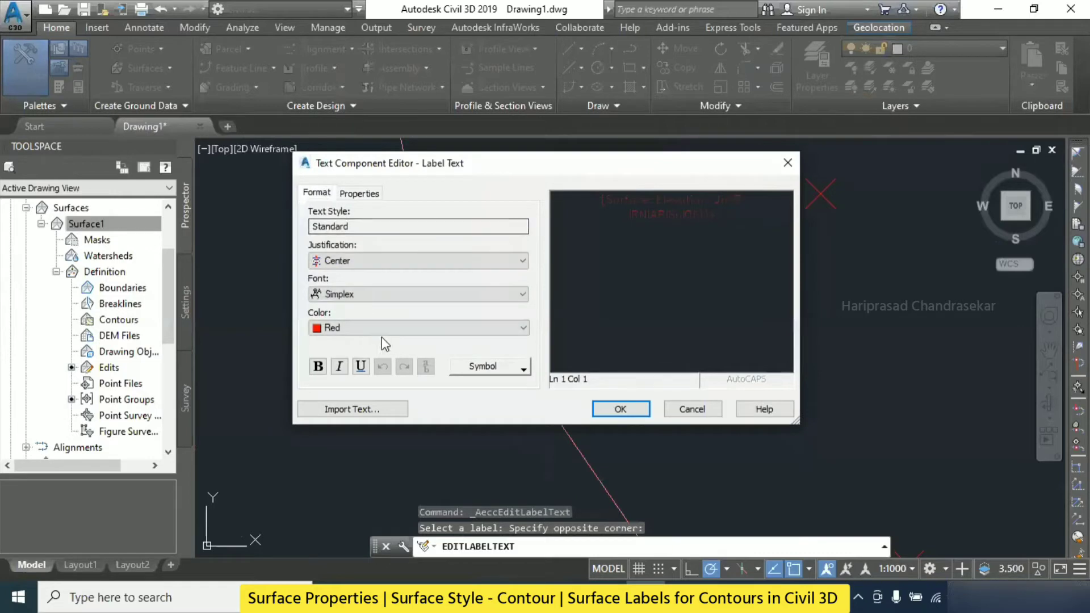
left_click(494, 367)
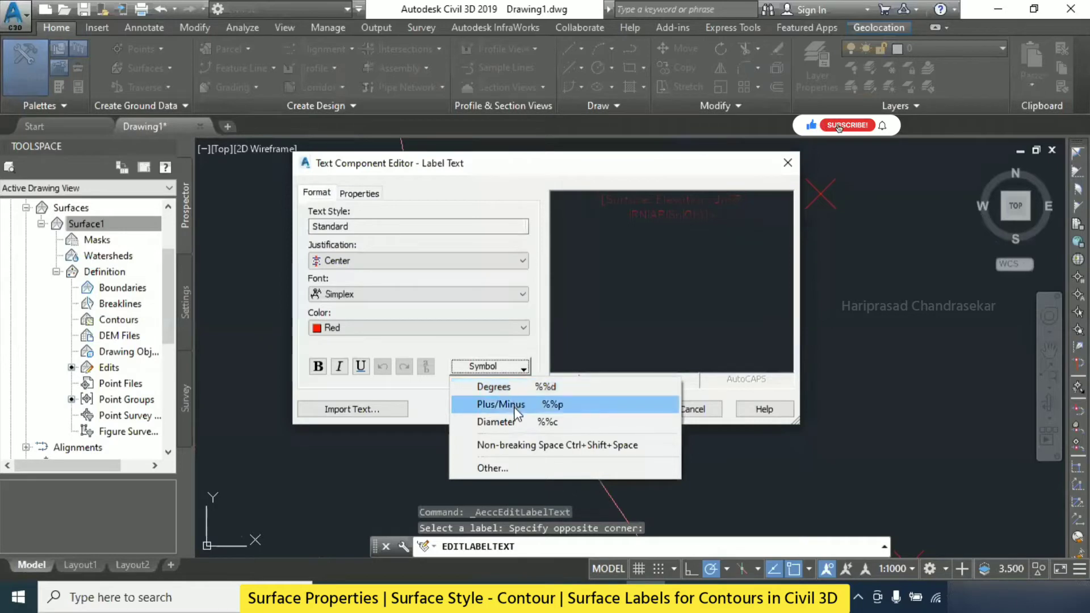
left_click(441, 396)
left_click(692, 408)
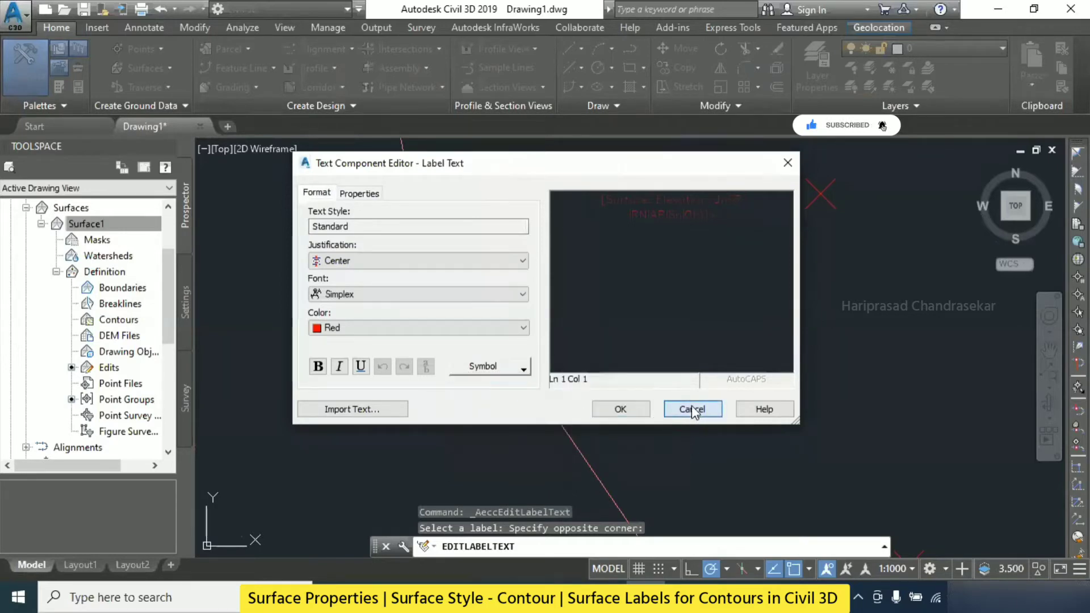
key("Escape")
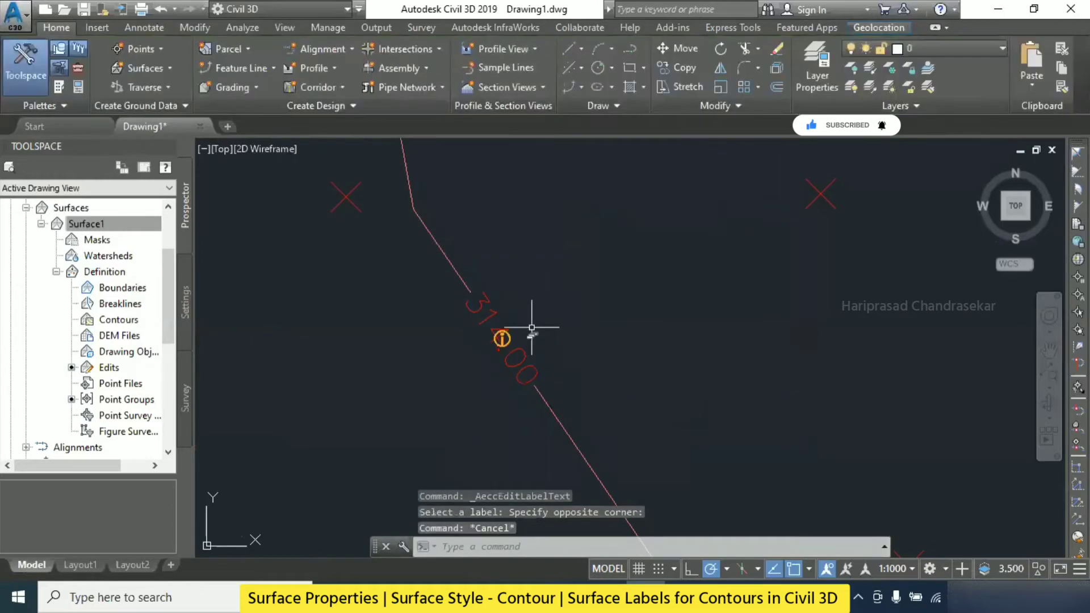
Compare the red 314.00 label with the neighboring unedited label on the same contour
scroll(526, 312, "up", 3)
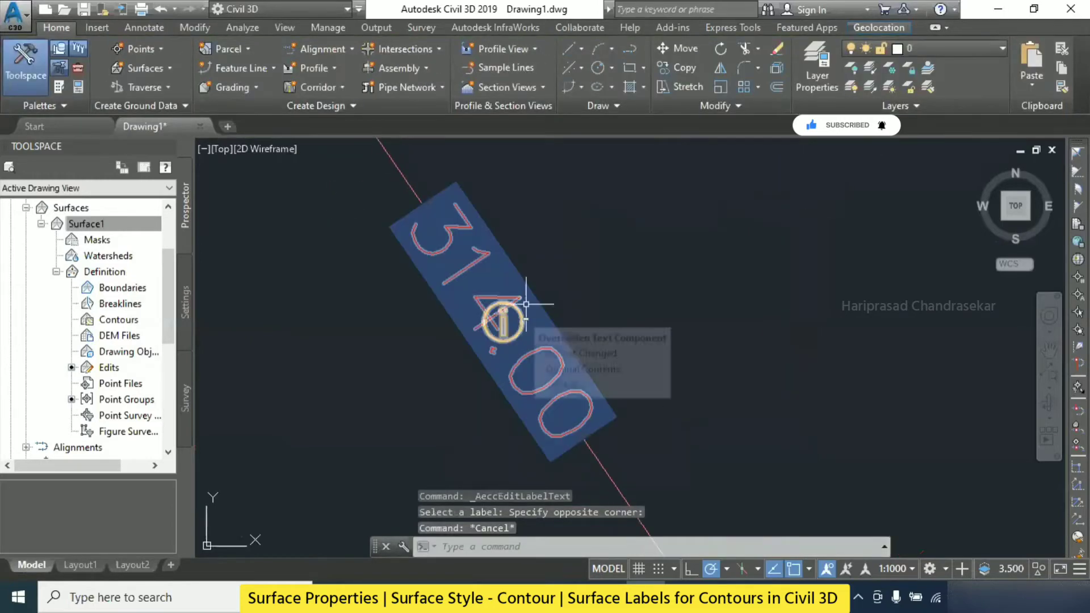
scroll(514, 301, "down", 5)
scroll(514, 302, "down", 4)
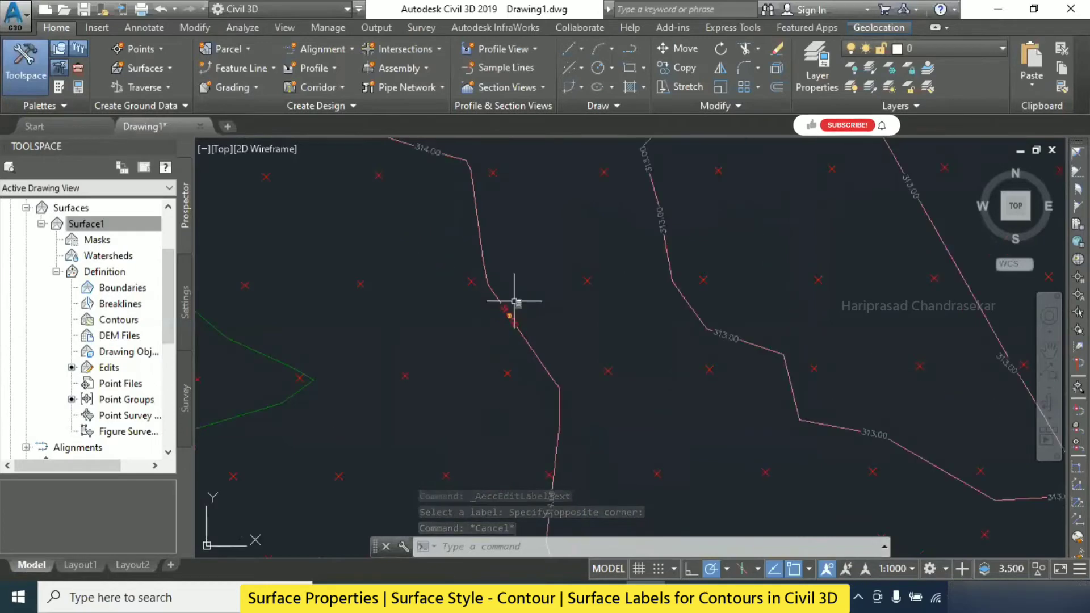
middle_click_drag(460, 215, 529, 269)
scroll(501, 206, "up", 4)
left_click(503, 202)
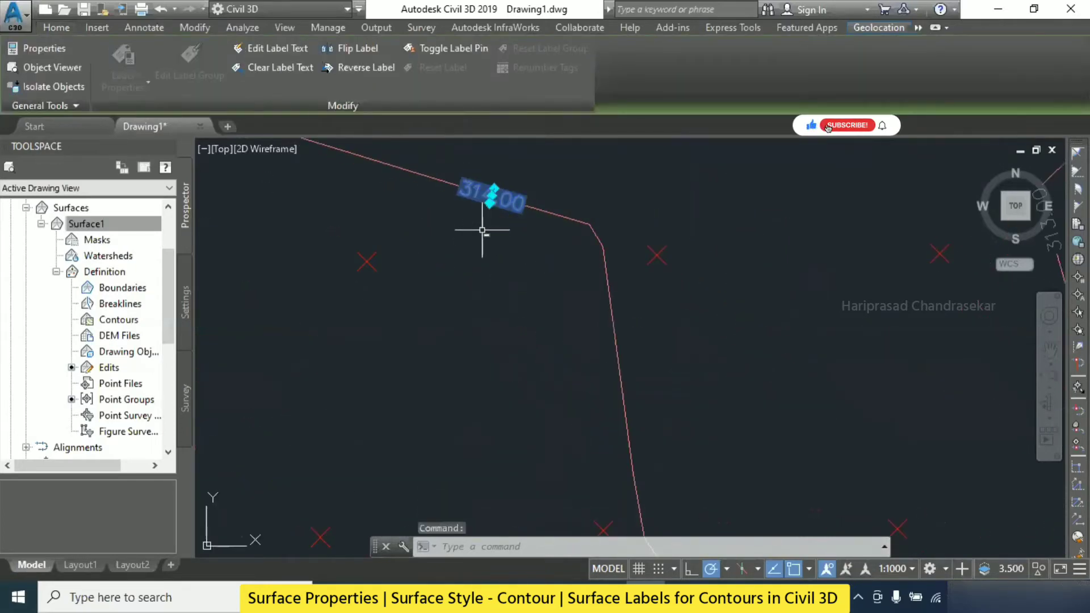
key("Escape")
key("Escape")
scroll(523, 237, "down", 3)
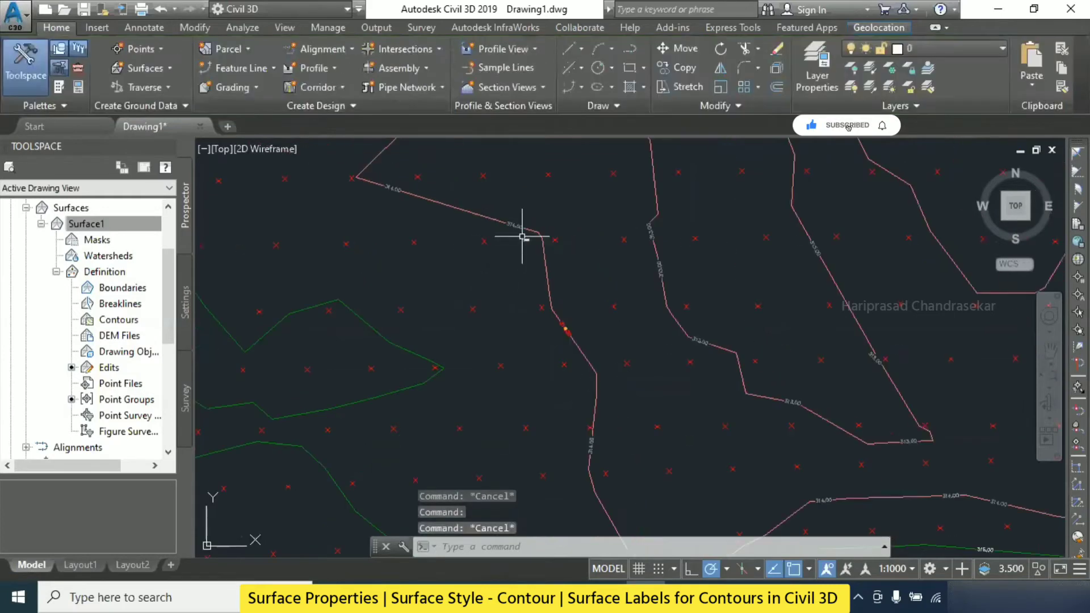
left_click(463, 209)
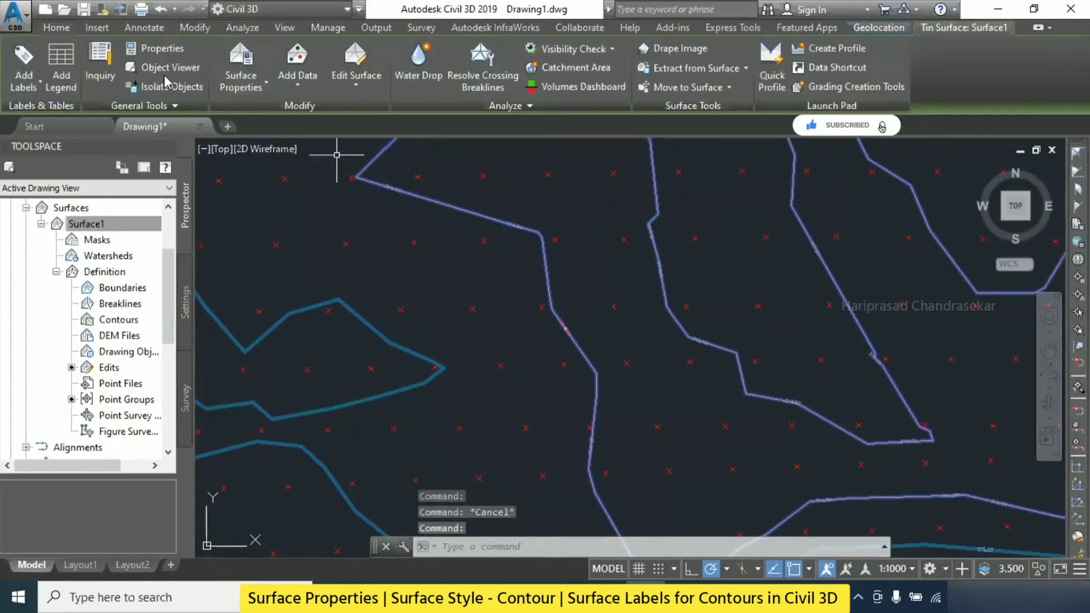
left_click(24, 80)
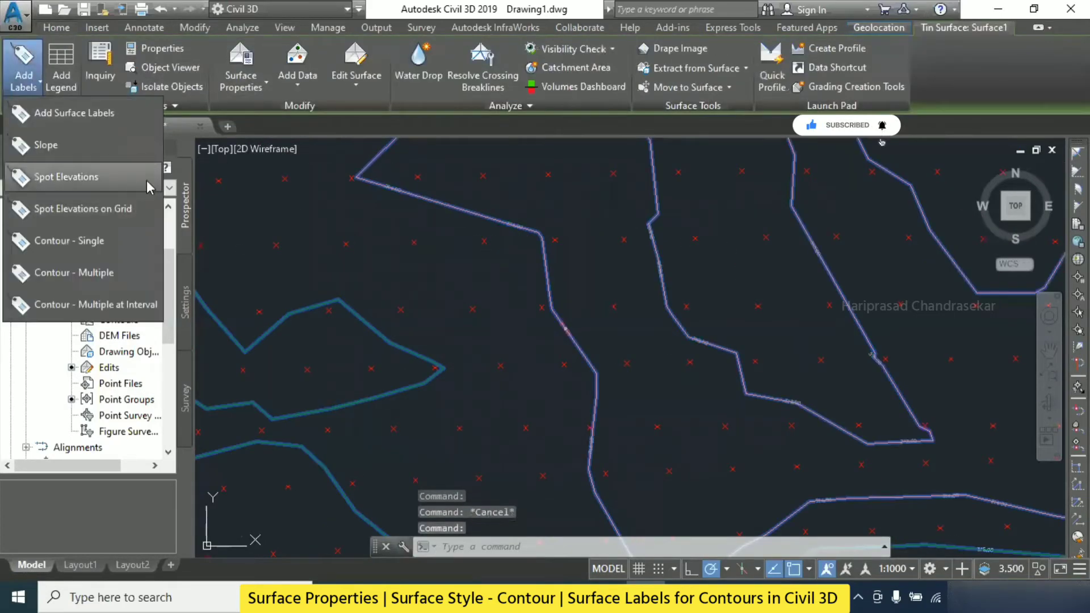
left_click(86, 176)
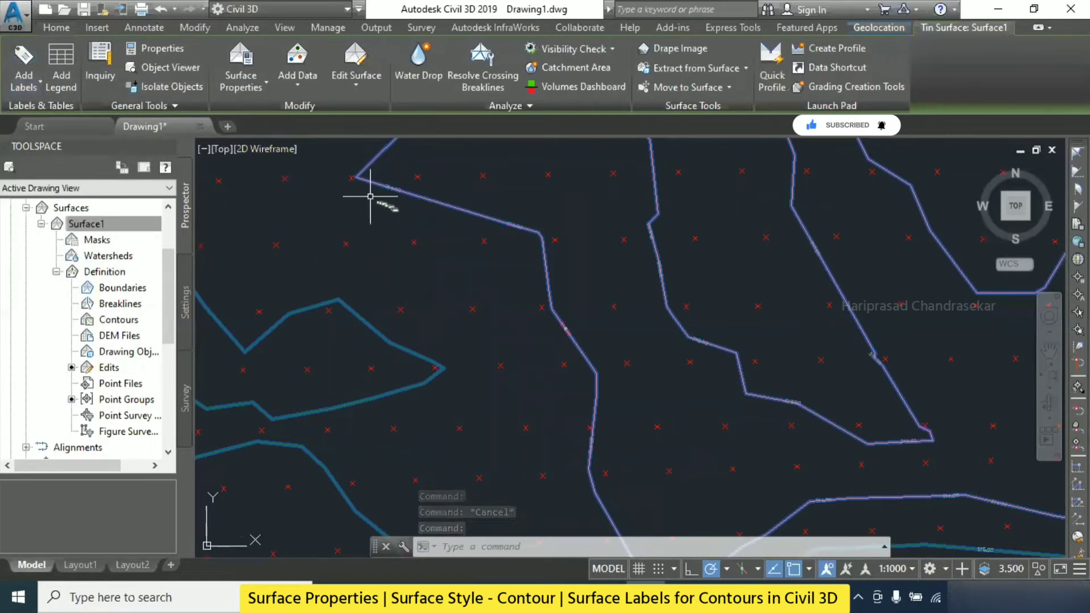
key("Escape")
Select all contour labels similar to the unedited 314.00 label near the contour's bend
scroll(503, 214, "up", 2)
left_click(503, 215)
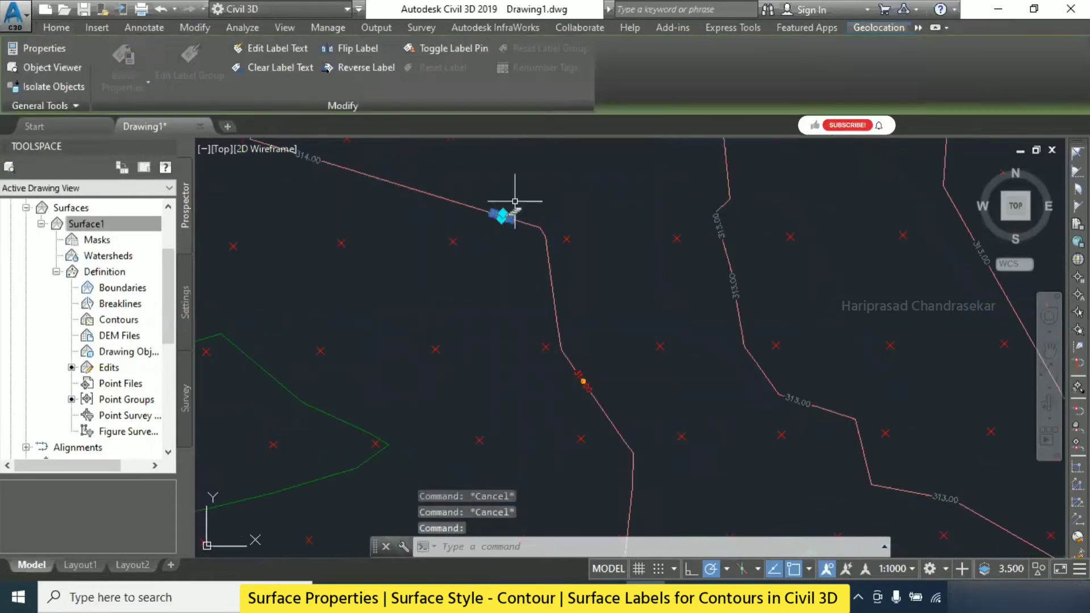
right_click(508, 199)
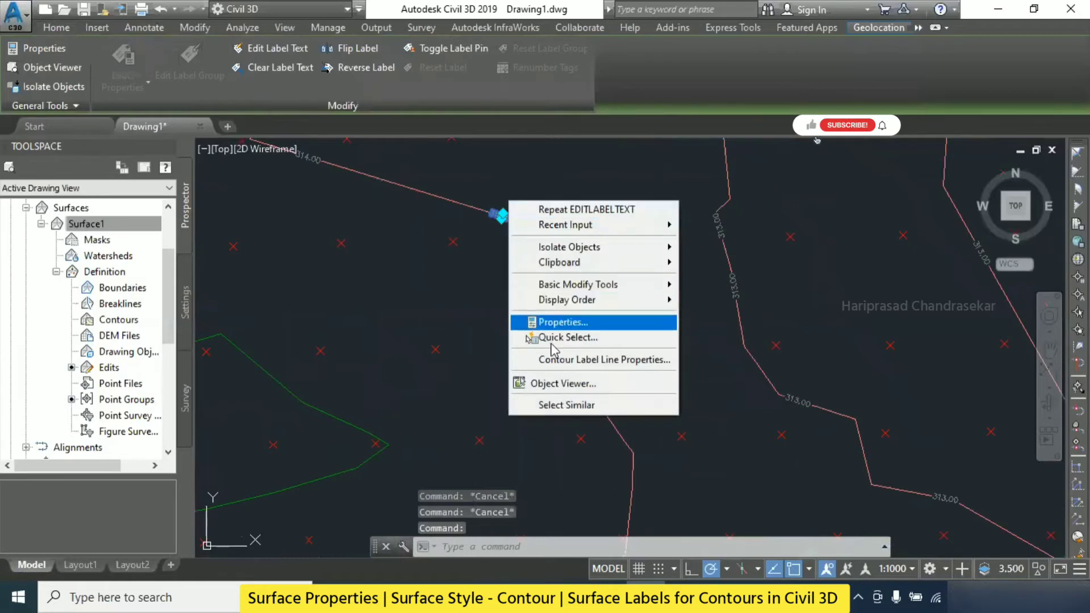
left_click(566, 405)
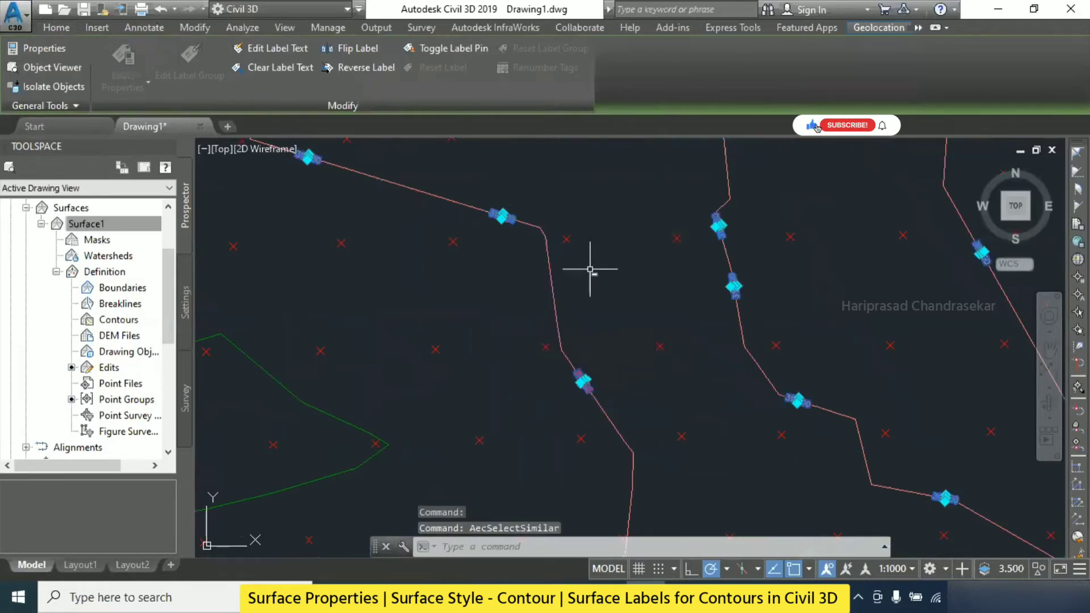
Open the label text for editing, review its font and justification settings, and cancel the edit
left_click(284, 47)
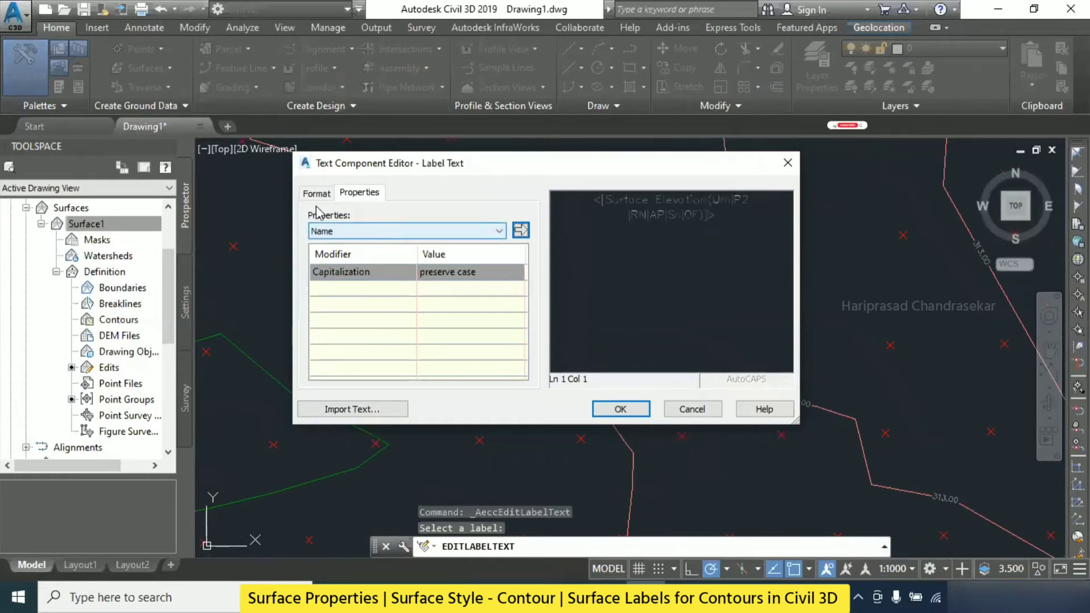
left_click(332, 195)
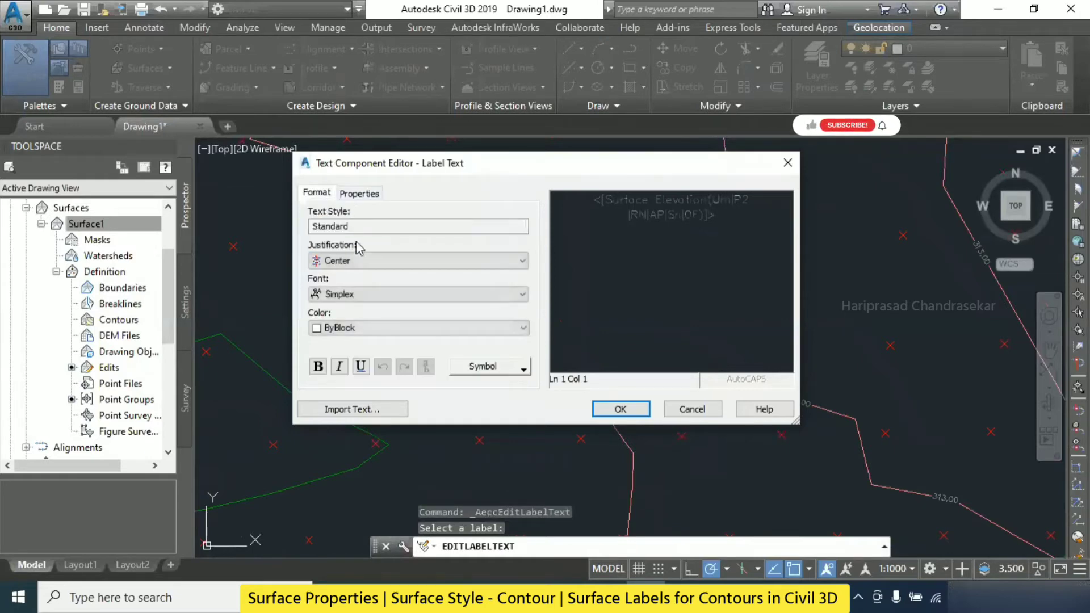
left_click(414, 291)
left_click(415, 290)
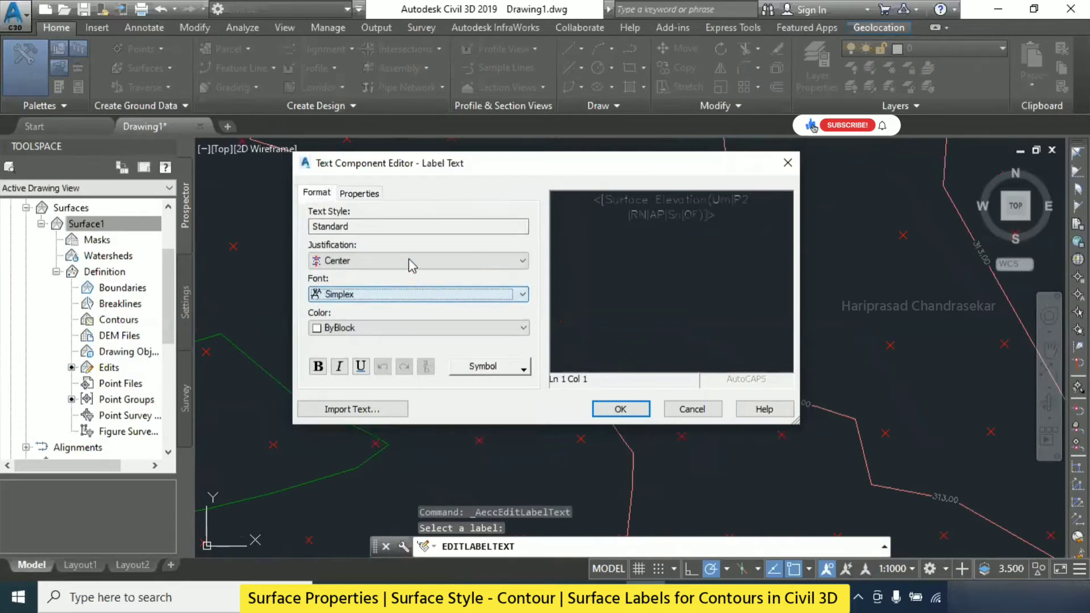
left_click(412, 262)
left_click(410, 263)
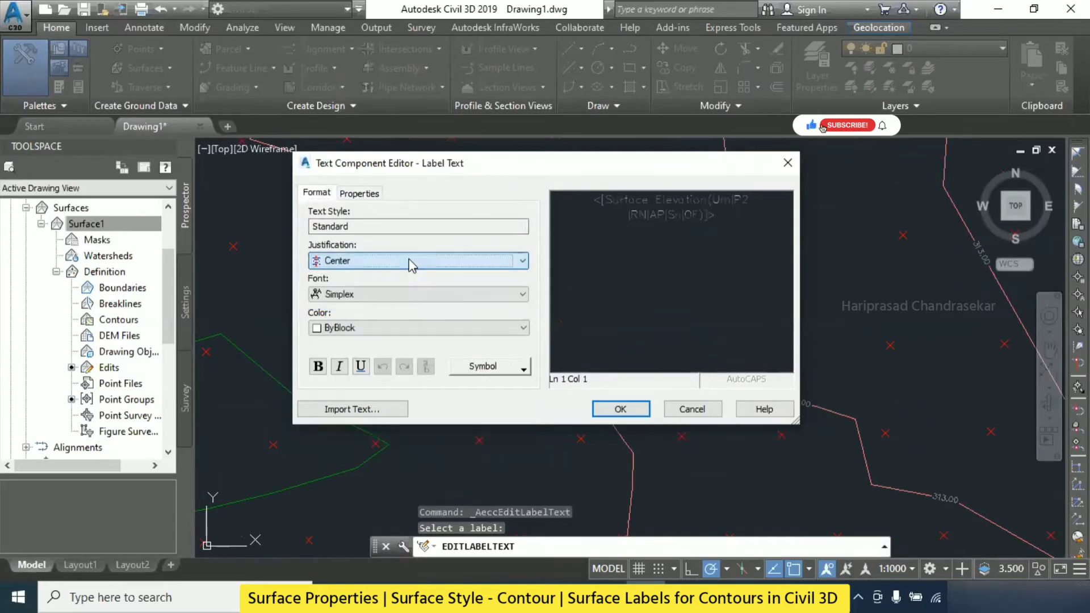
left_click(690, 410)
key("Escape")
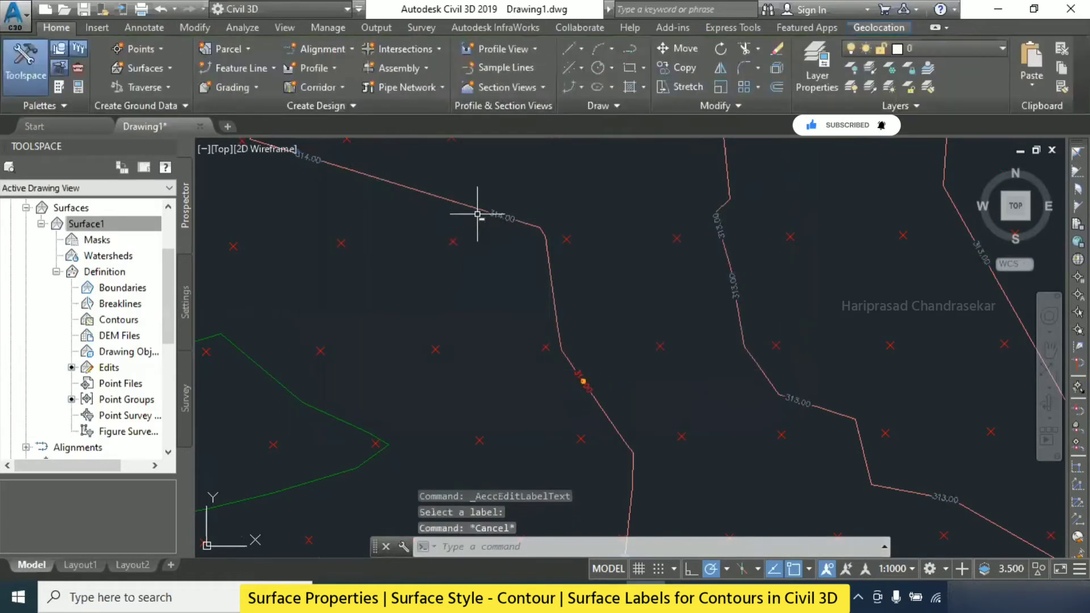
Expand the surface's Contour label styles in the drawing settings
left_click(86, 224)
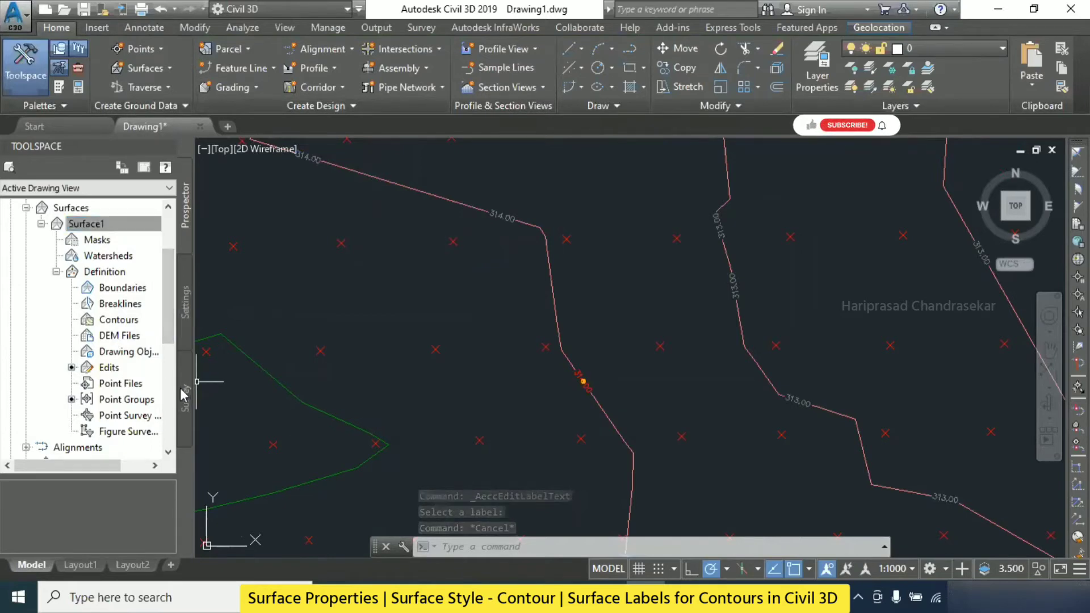
left_click(185, 307)
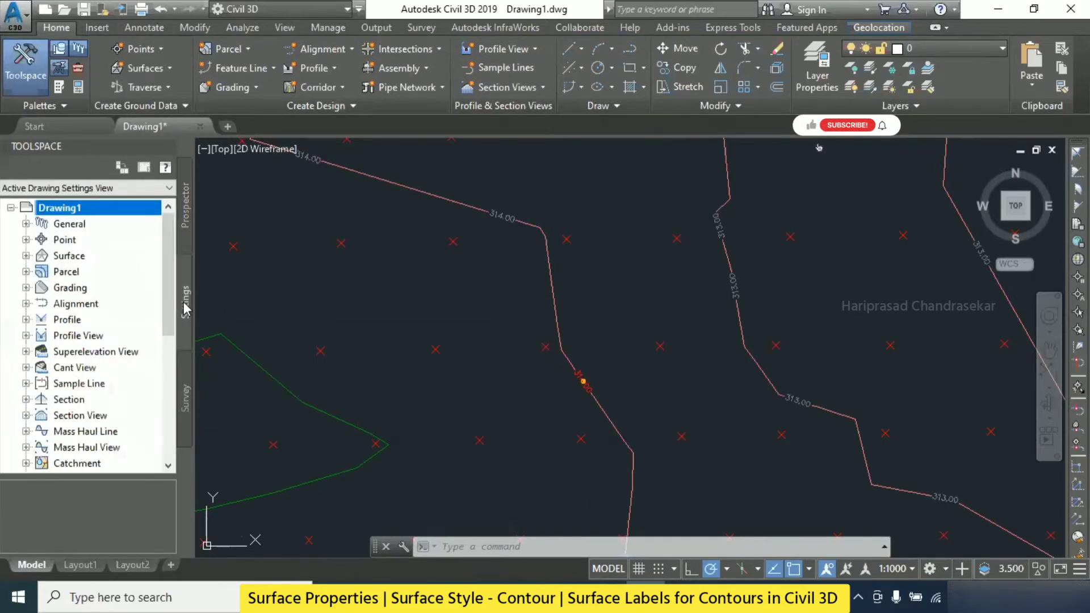
left_click(25, 256)
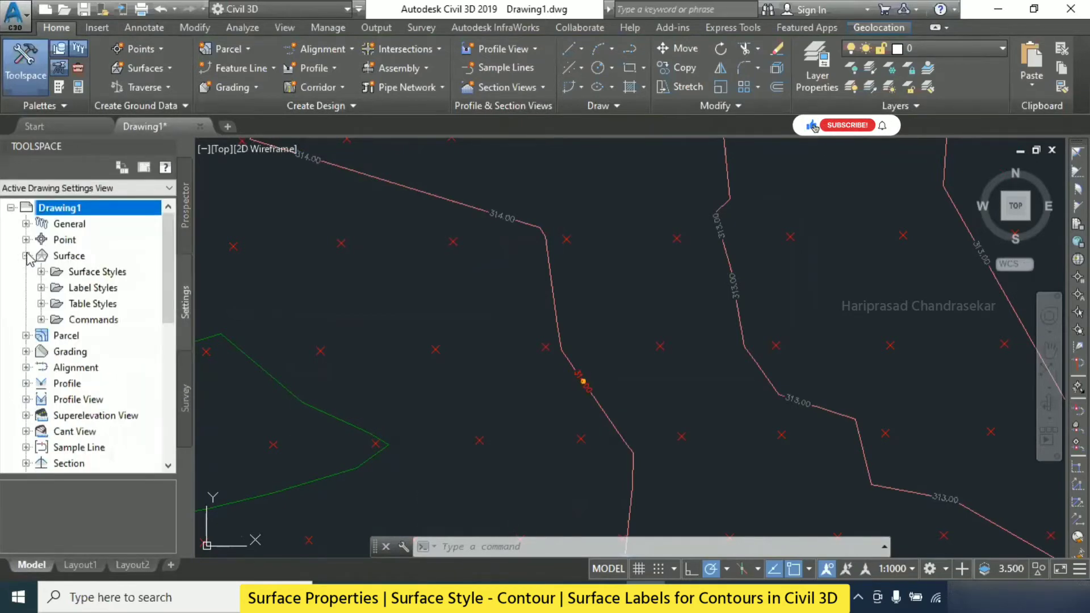
left_click(41, 289)
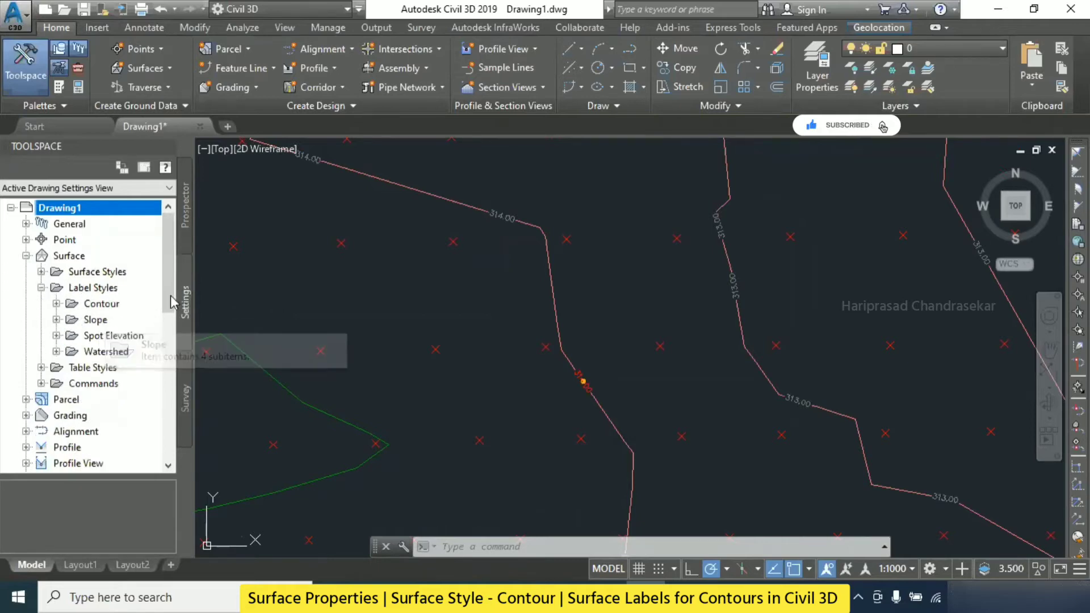
left_click(57, 305)
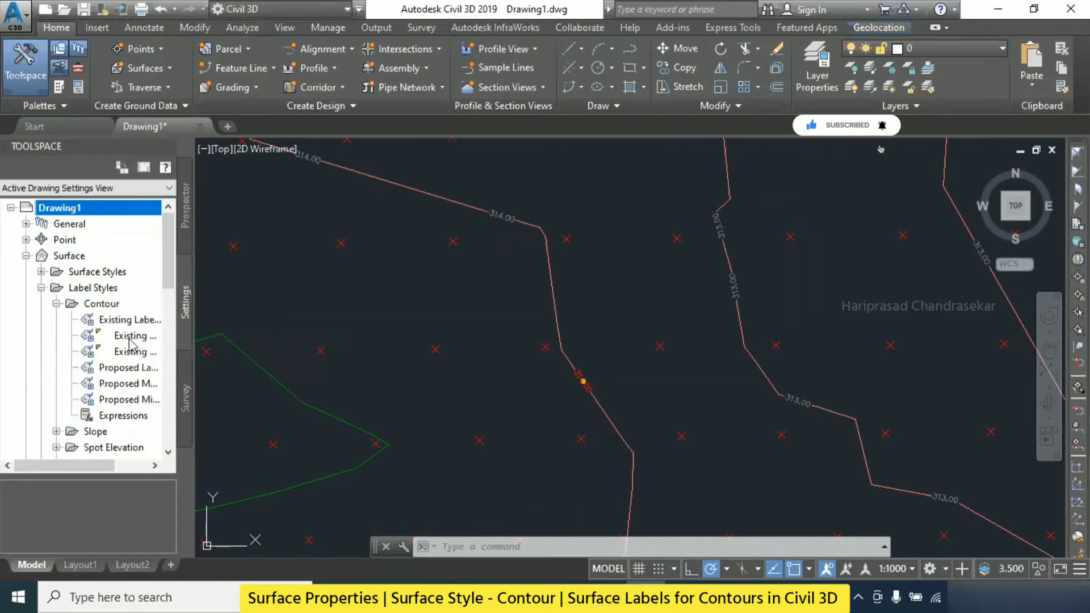
Widen the Toolspace pane to show the full names of the existing and proposed contour label styles
left_click(130, 320)
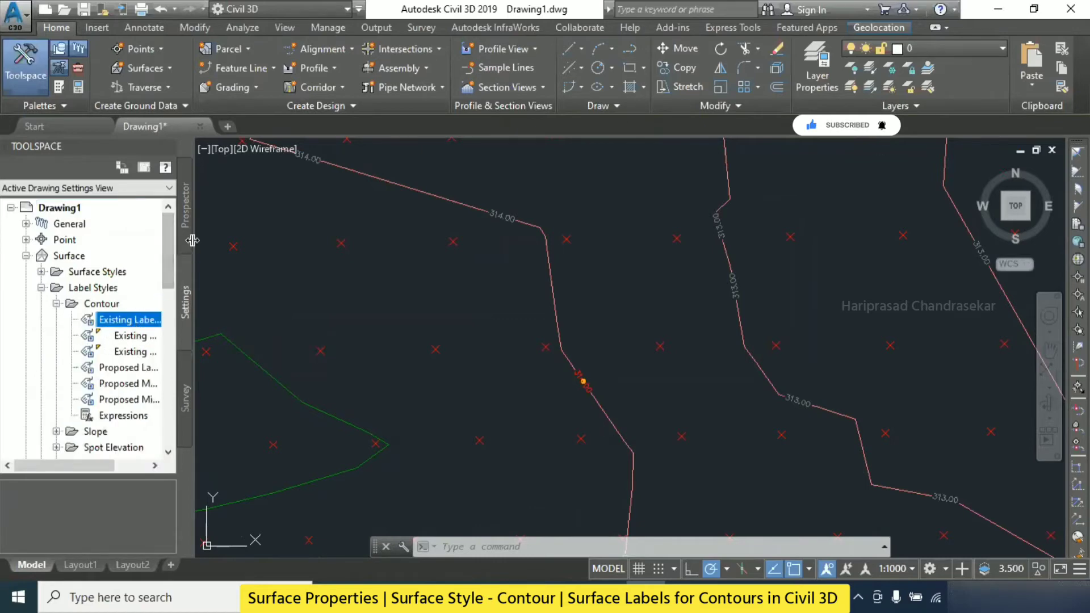
left_click_drag(271, 218, 276, 218)
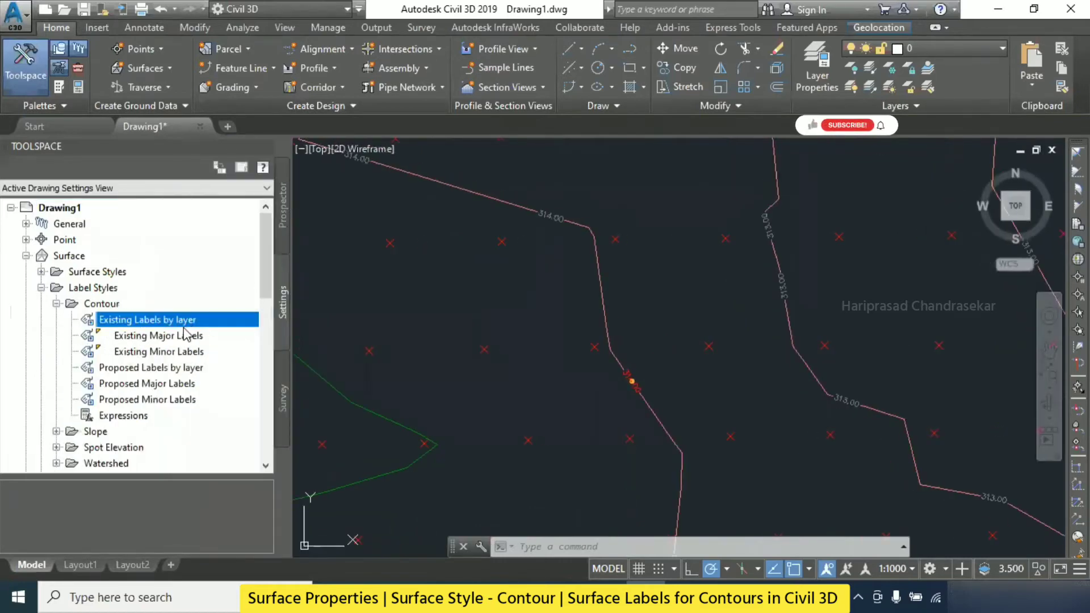
left_click(160, 339)
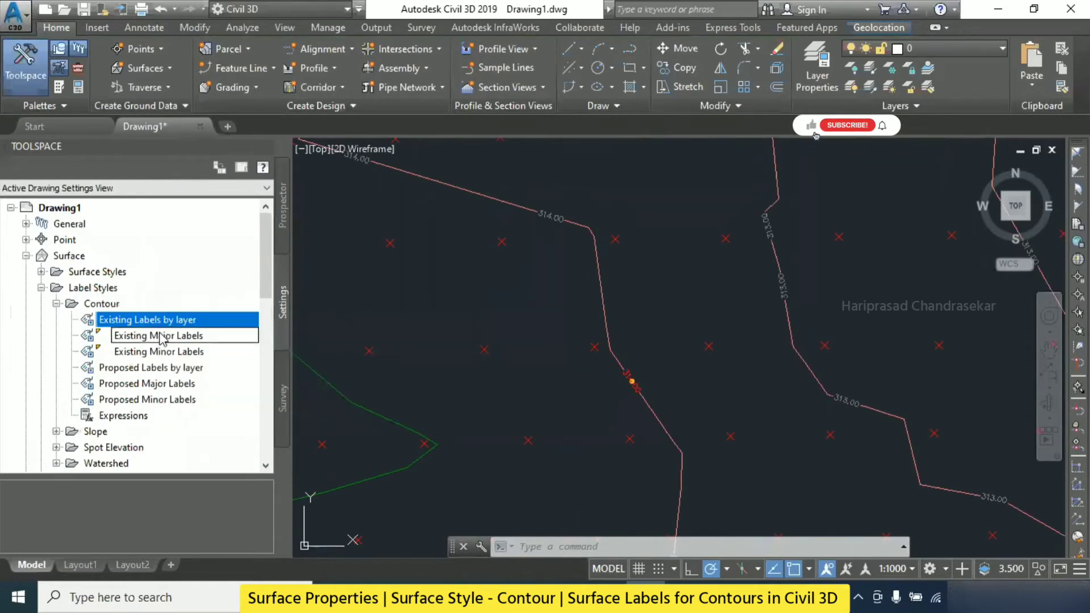
left_click(147, 371)
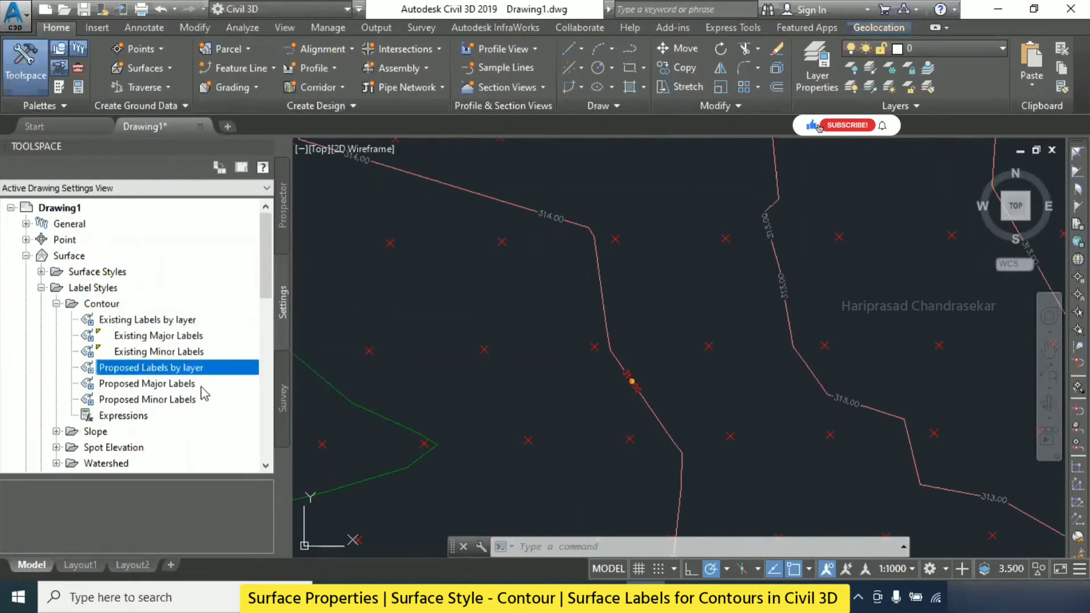
left_click(121, 322)
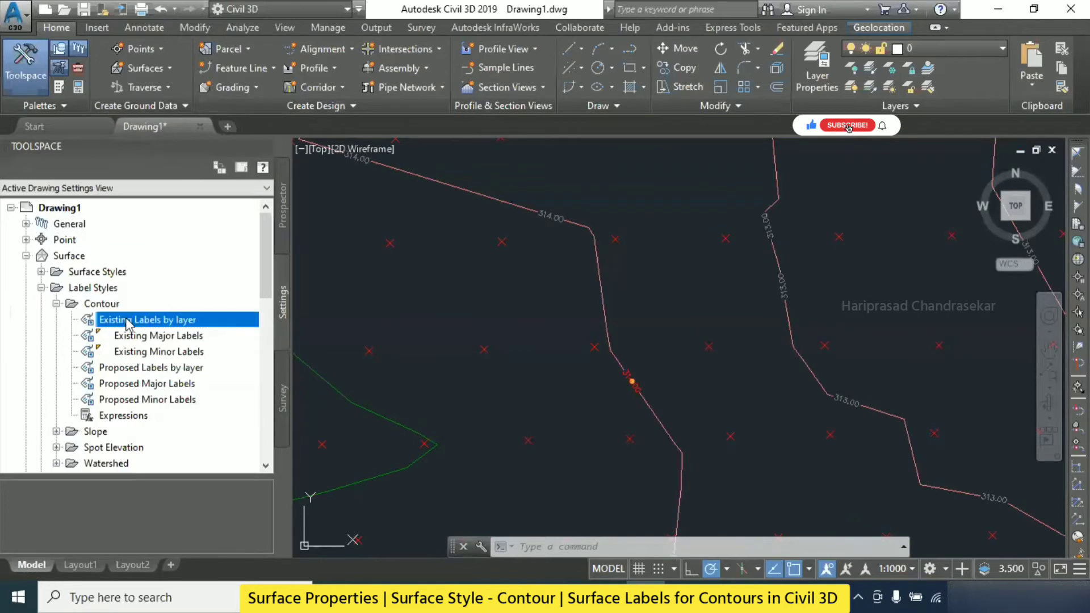
Open the Existing Labels by layer contour label style for editing and review its Surface Elevation layout properties
right_click(124, 319)
left_click(173, 328)
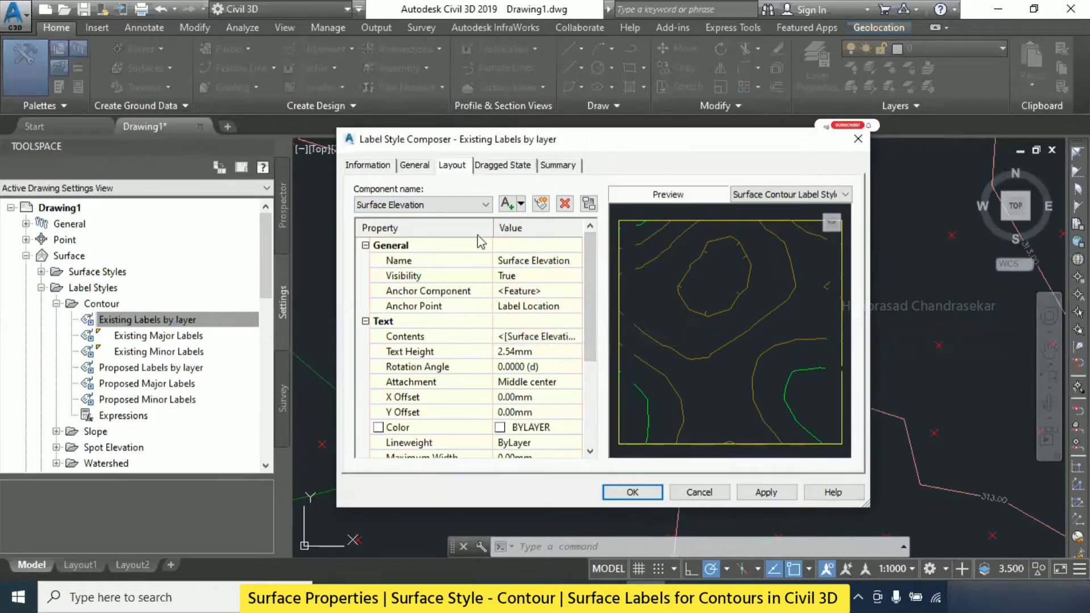
left_click(459, 203)
left_click(458, 203)
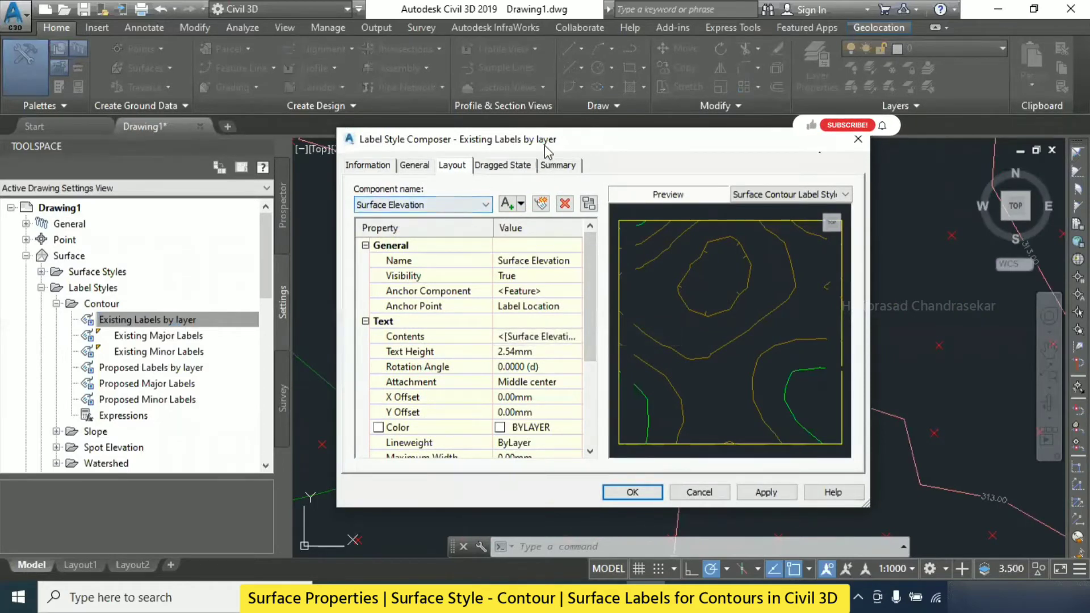
left_click_drag(557, 148, 564, 138)
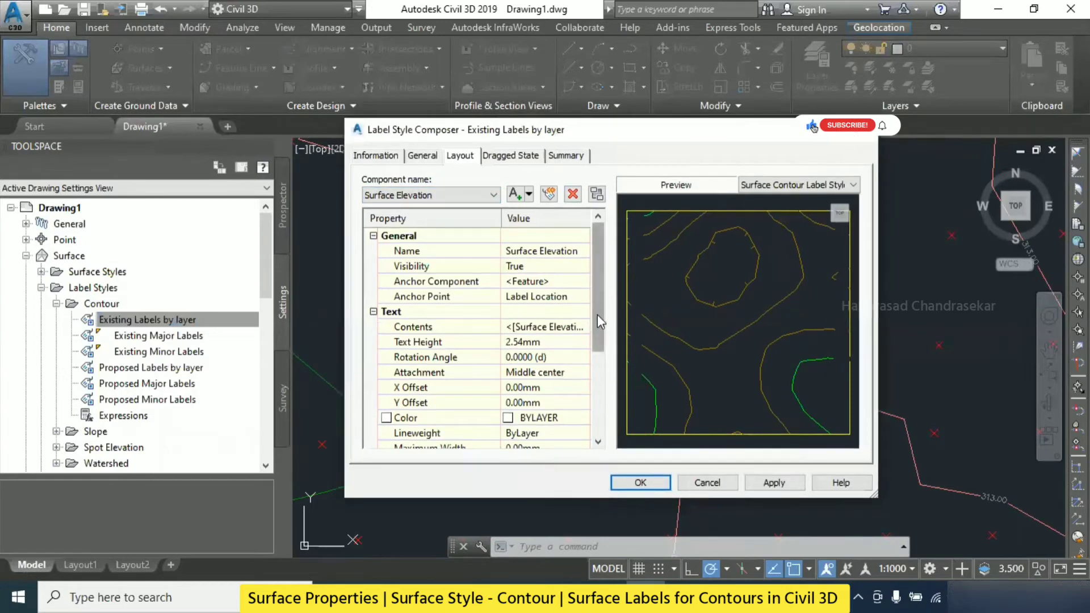
left_click_drag(597, 314, 604, 426)
scroll(596, 398, "up", 1)
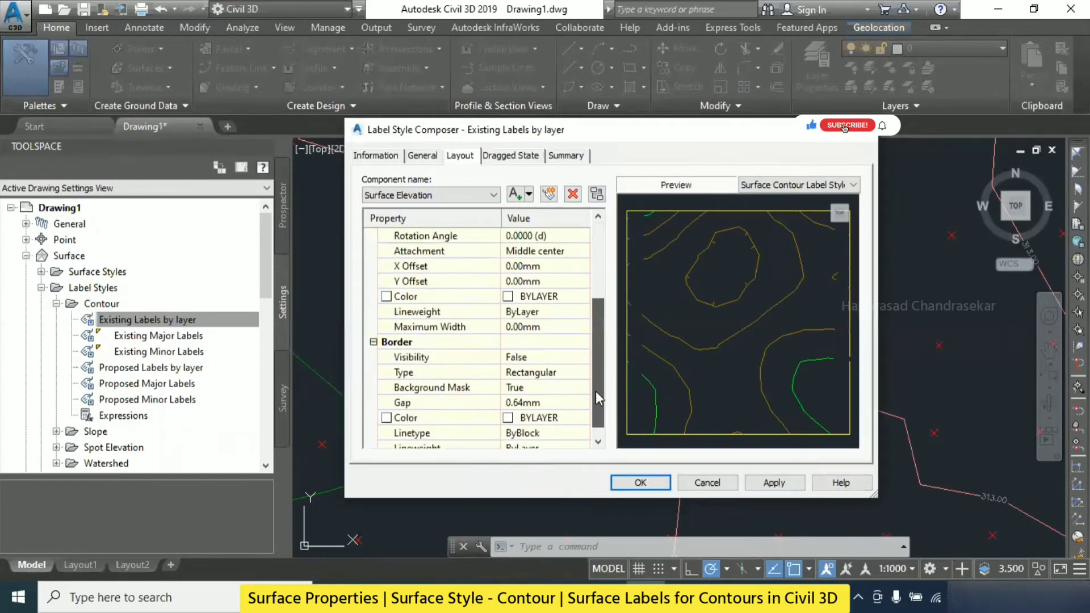
Set the Surface Elevation text color to red in the Existing Labels by layer style, and apply and accept the change
left_click(567, 302)
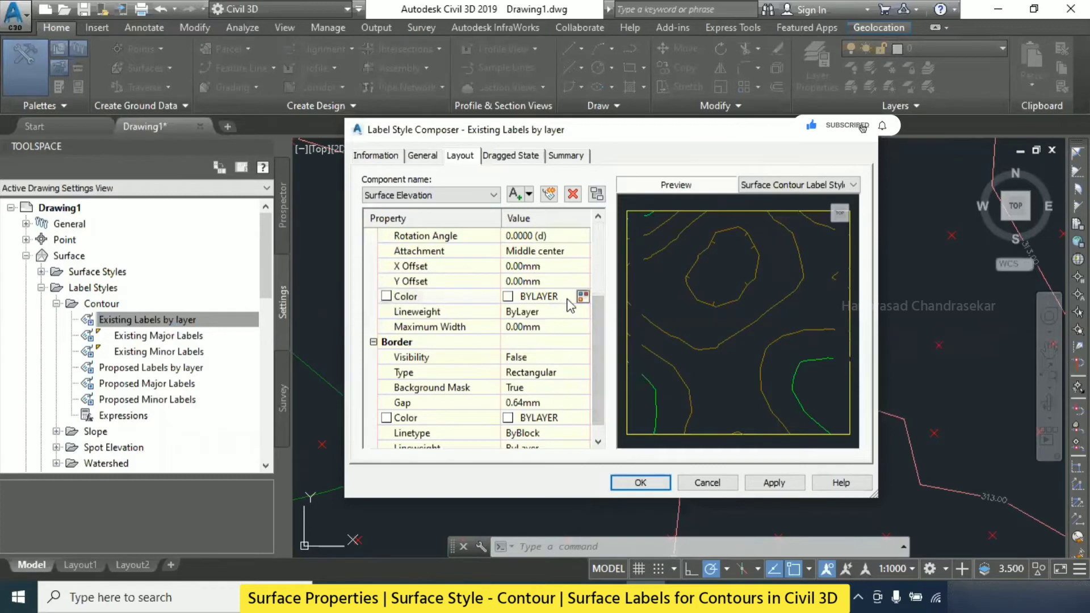
left_click(583, 297)
left_click(706, 373)
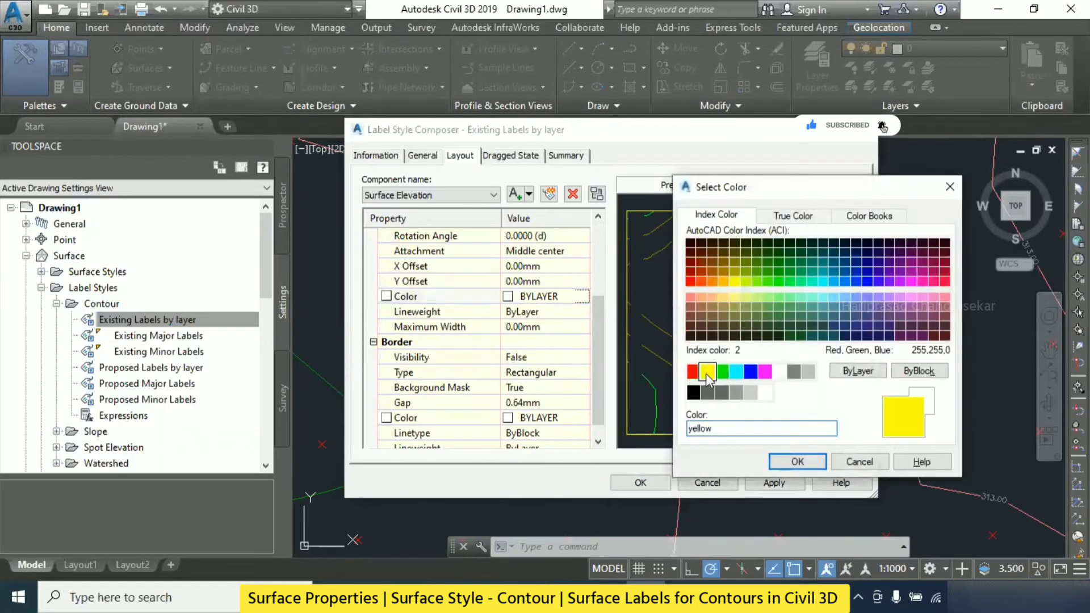
left_click(692, 372)
left_click(797, 461)
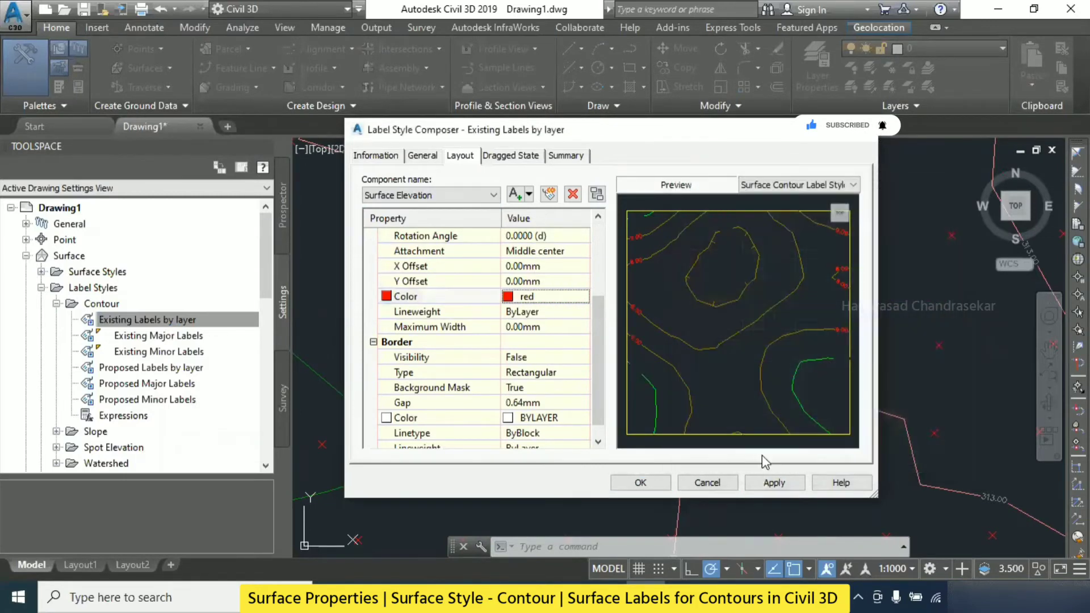
left_click(775, 483)
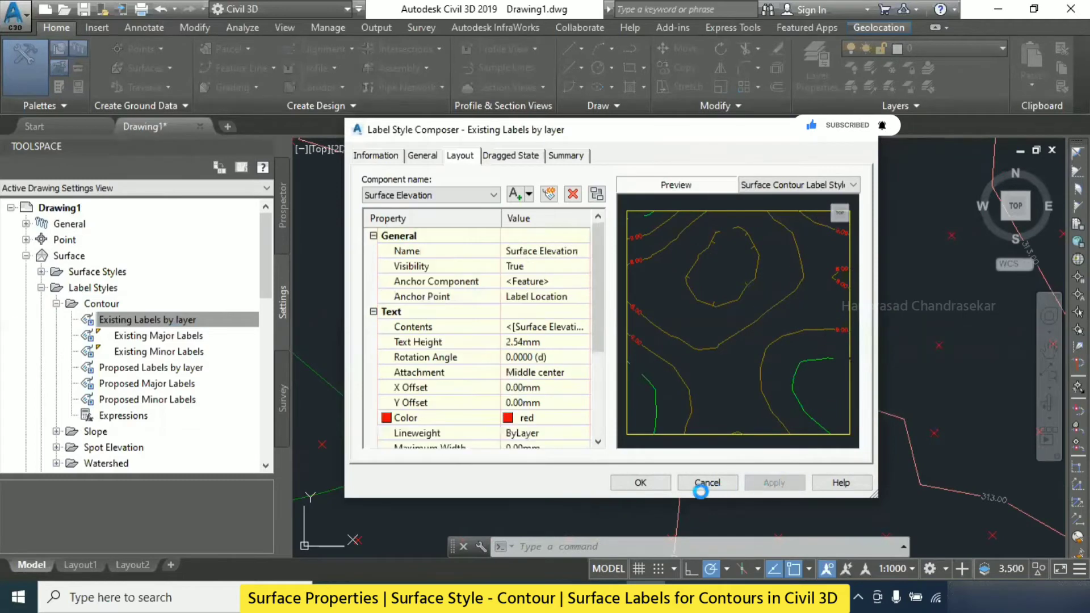
left_click(641, 483)
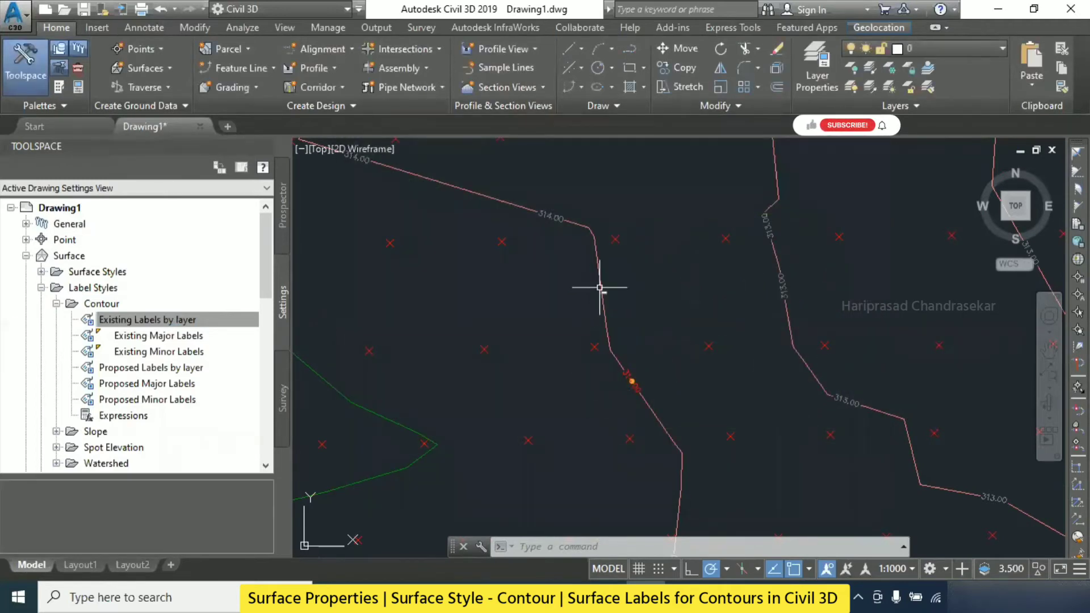
Start adding labels to Surface1 with the label type Contour – Multiple at interval
left_click(172, 324)
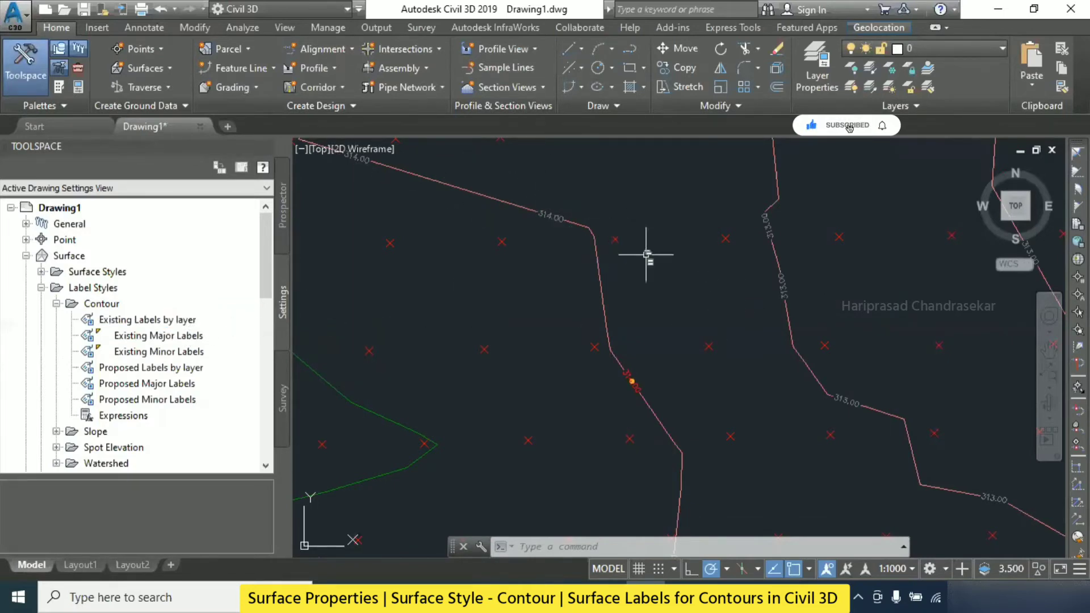
scroll(645, 250, "down", 5)
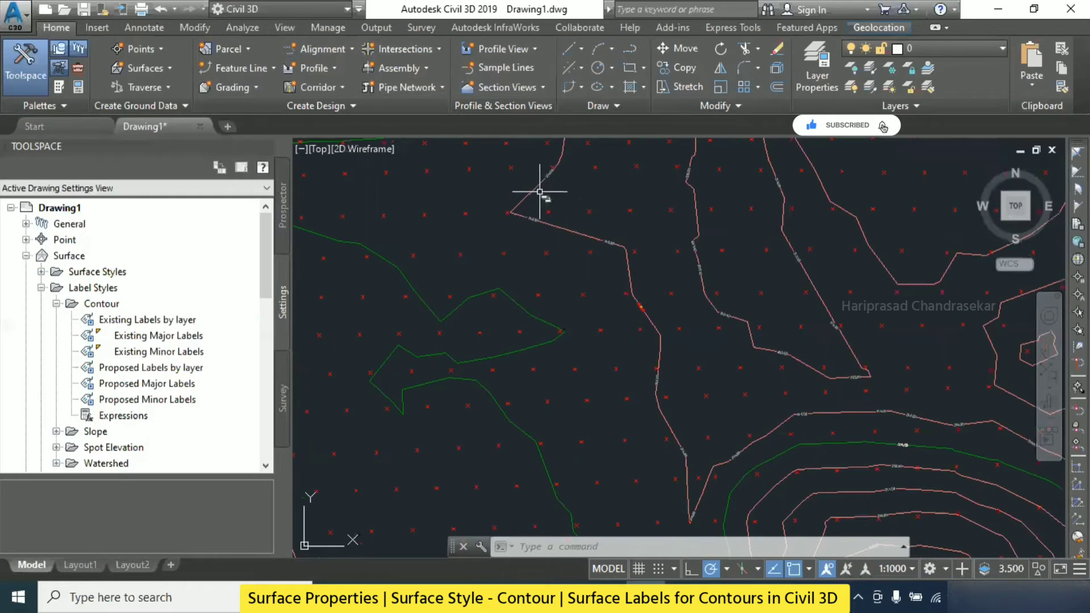
left_click(535, 185)
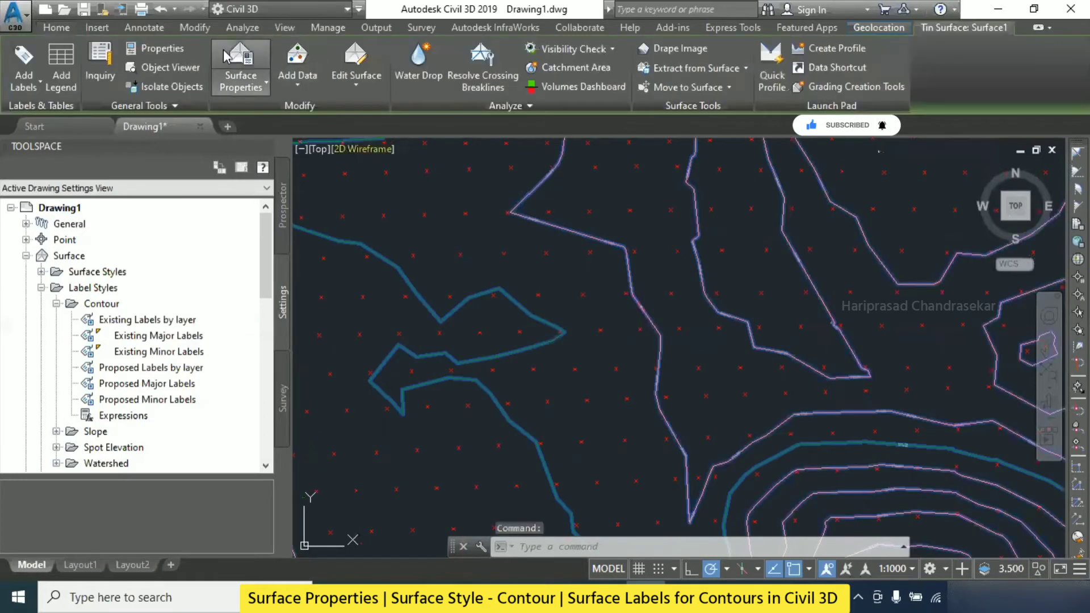
left_click(32, 88)
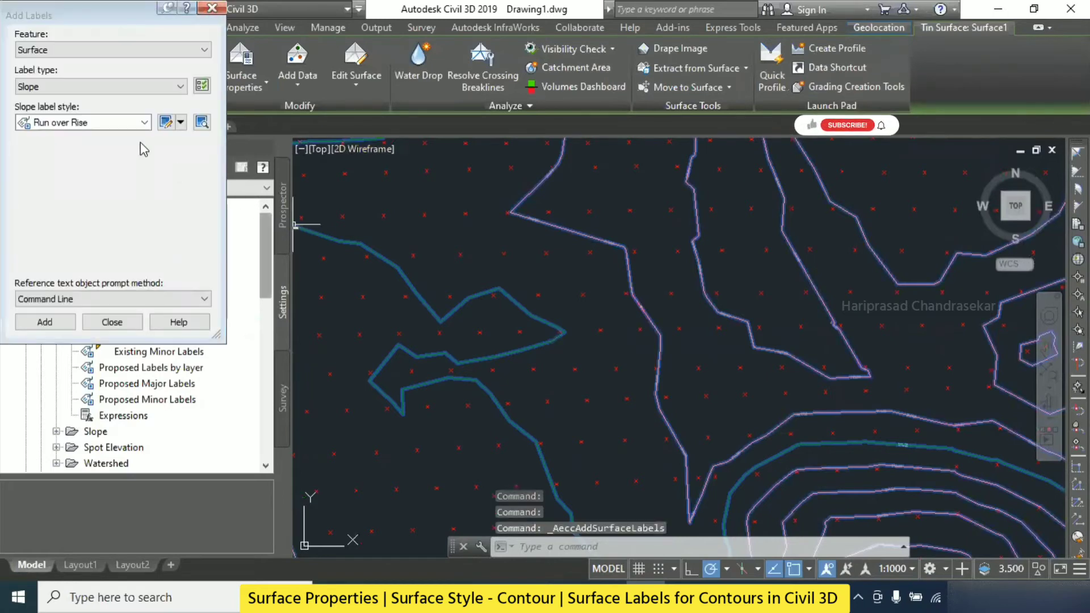
left_click(180, 86)
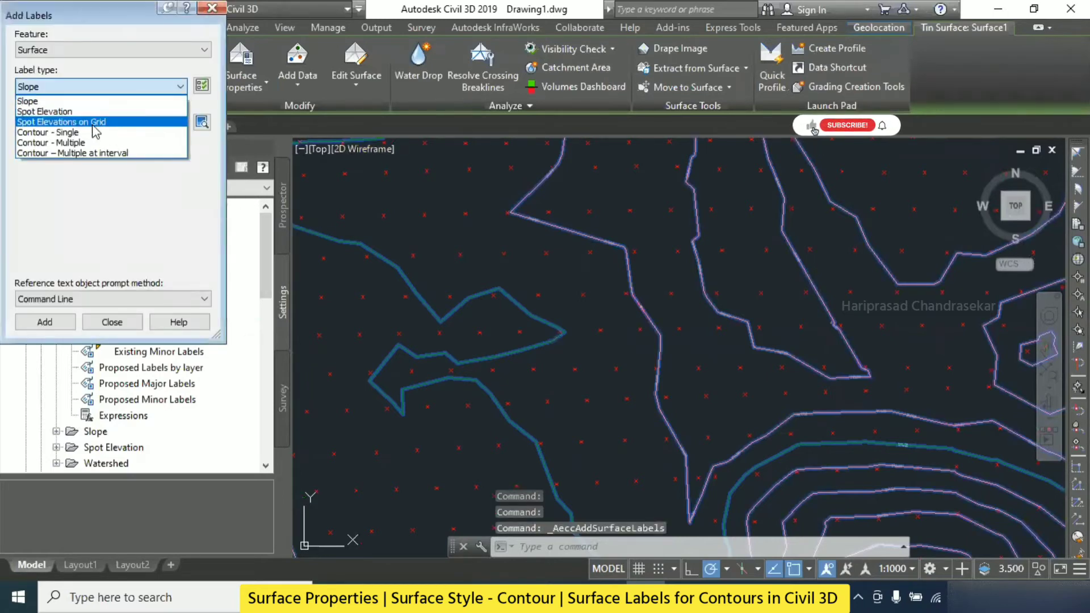
left_click(89, 153)
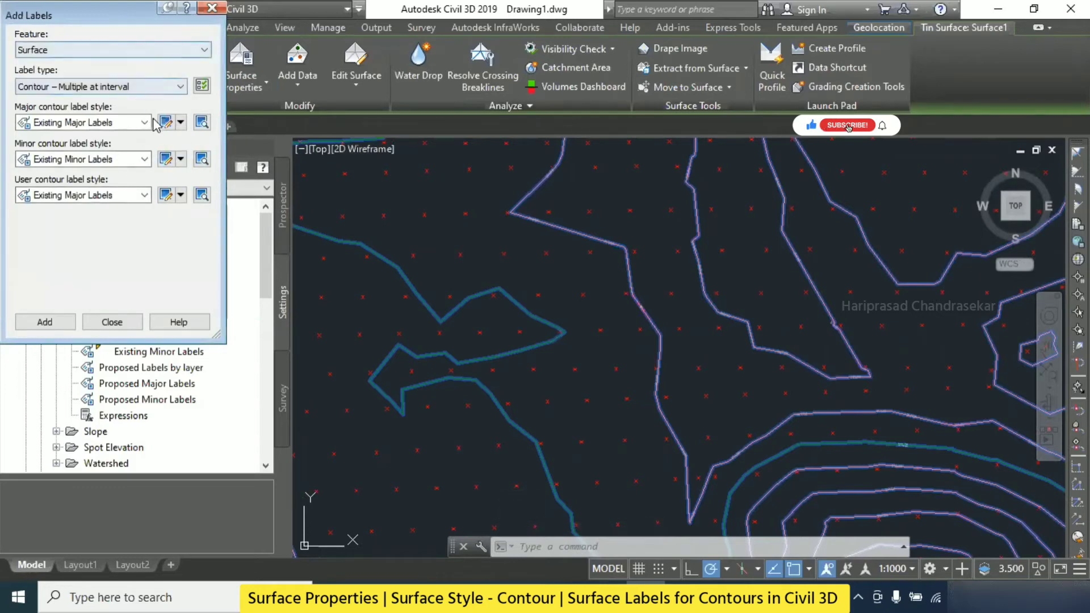
Open the Existing Major Labels style from the major contour label setting, check its layout properties, and cancel
left_click(180, 122)
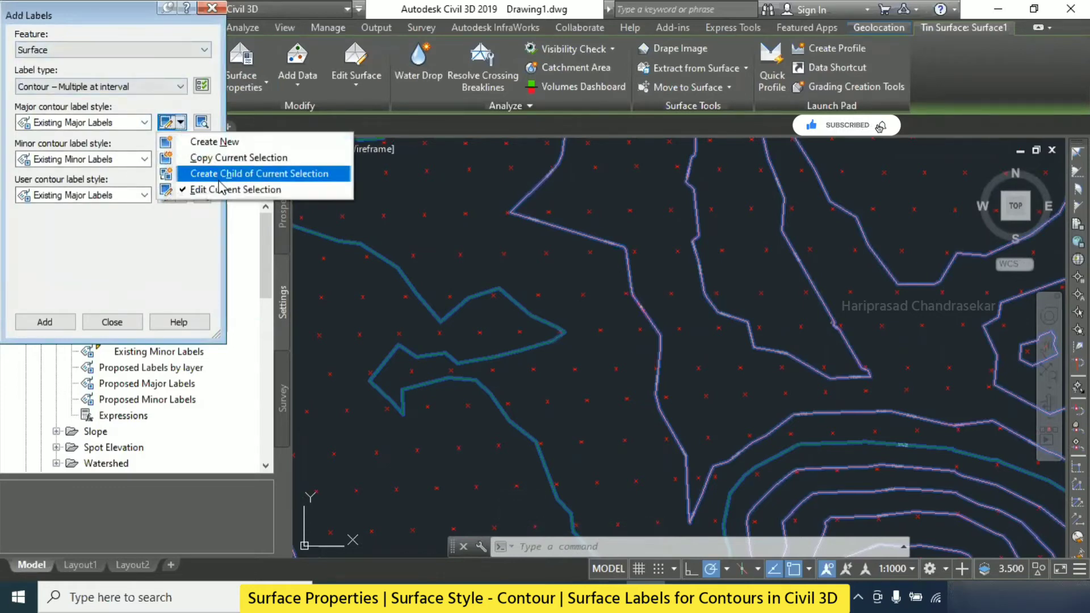
left_click(230, 193)
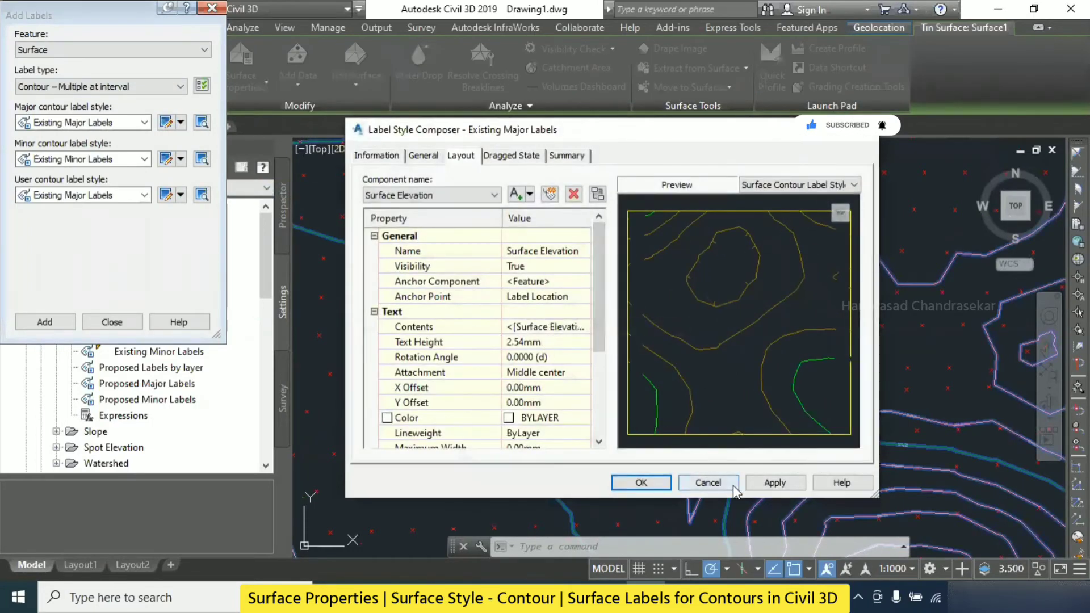
left_click(708, 482)
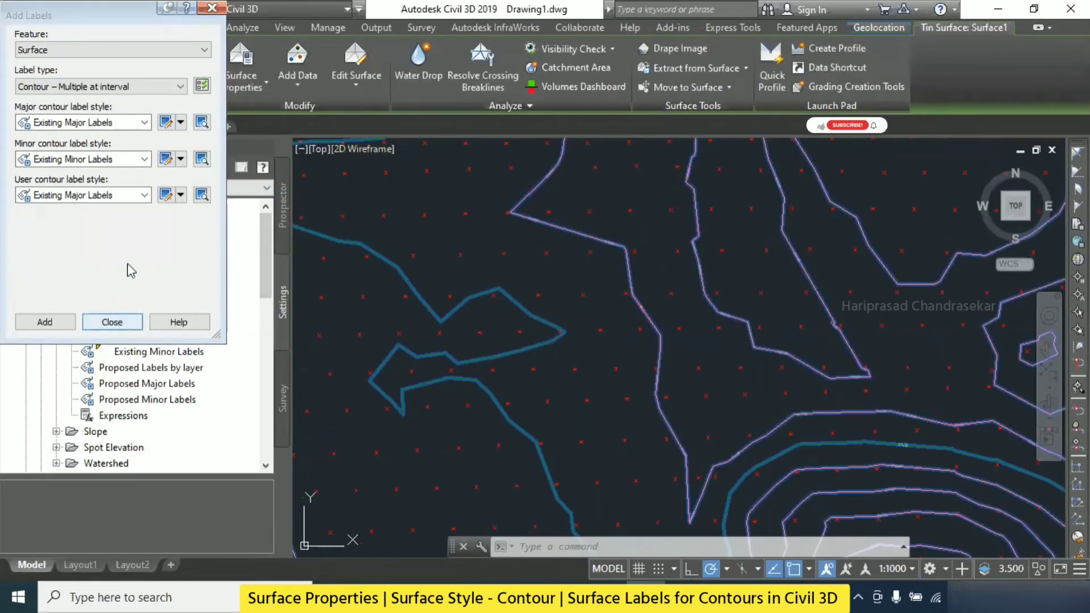
Add contour labels along a line drawn across the contours in the upper part of the surface, with an interval of 100.000
left_click(45, 322)
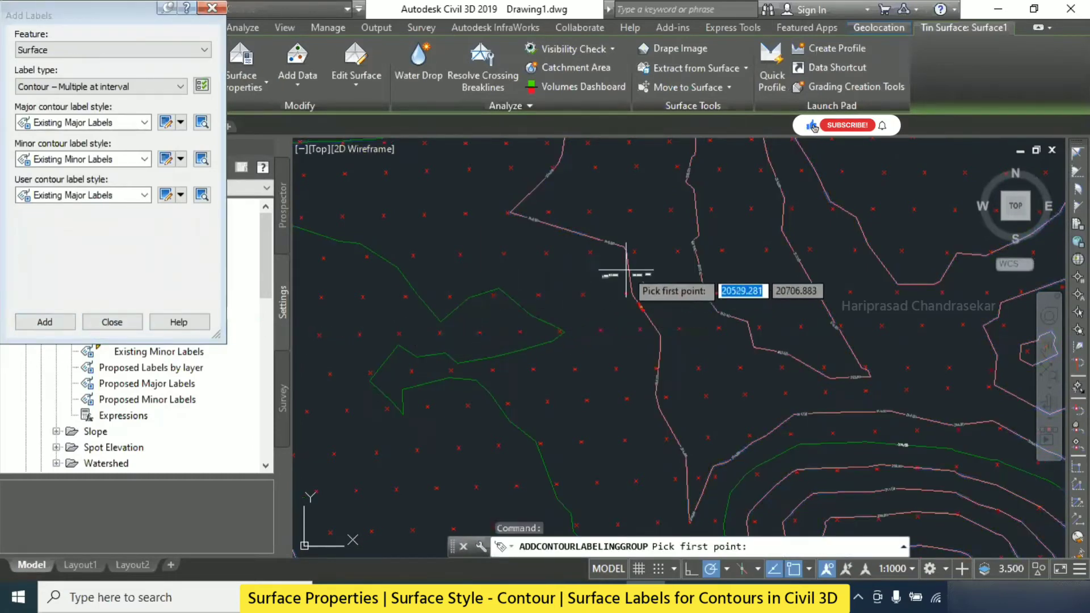
middle_click_drag(816, 193, 690, 293)
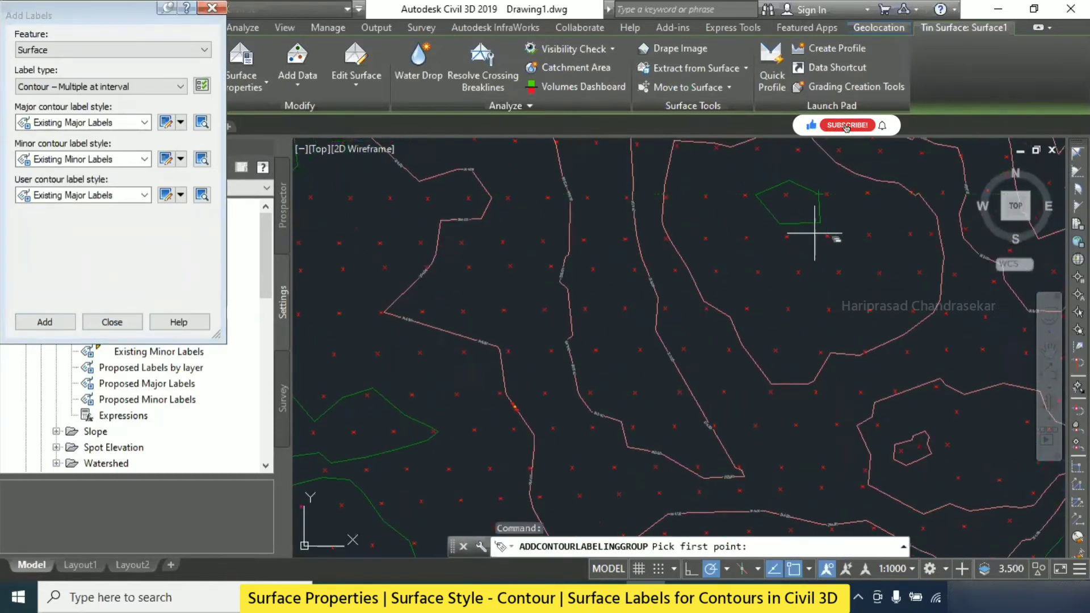
left_click(872, 239)
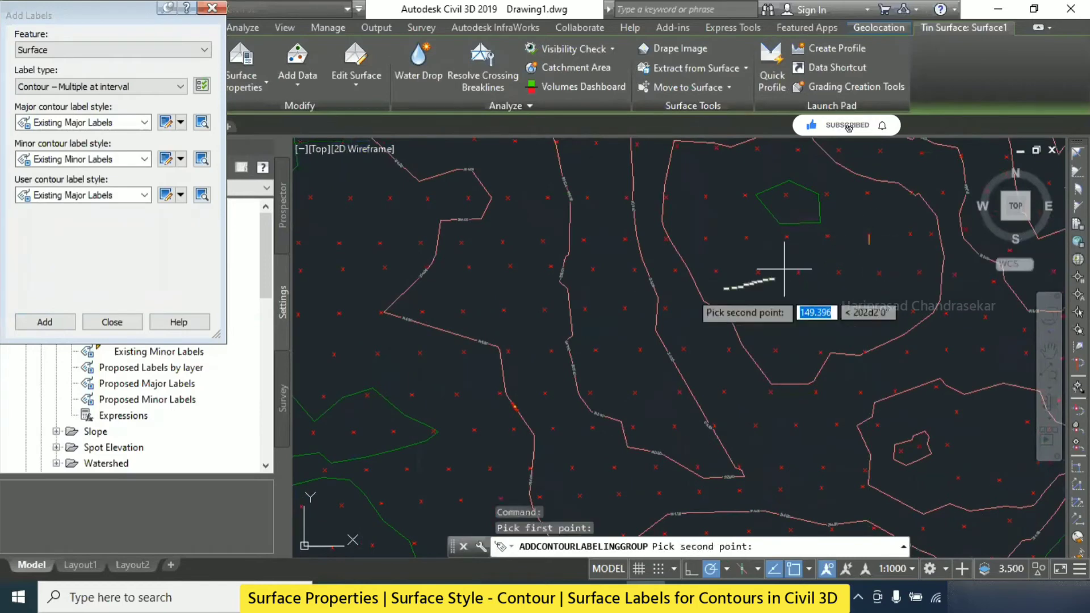
left_click(352, 273)
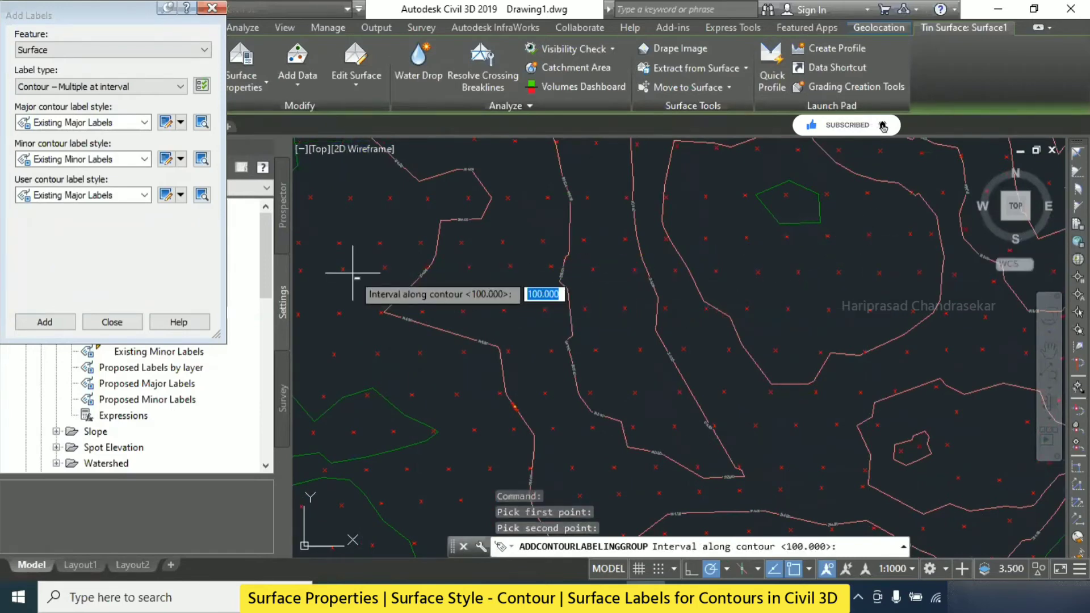
key("Return")
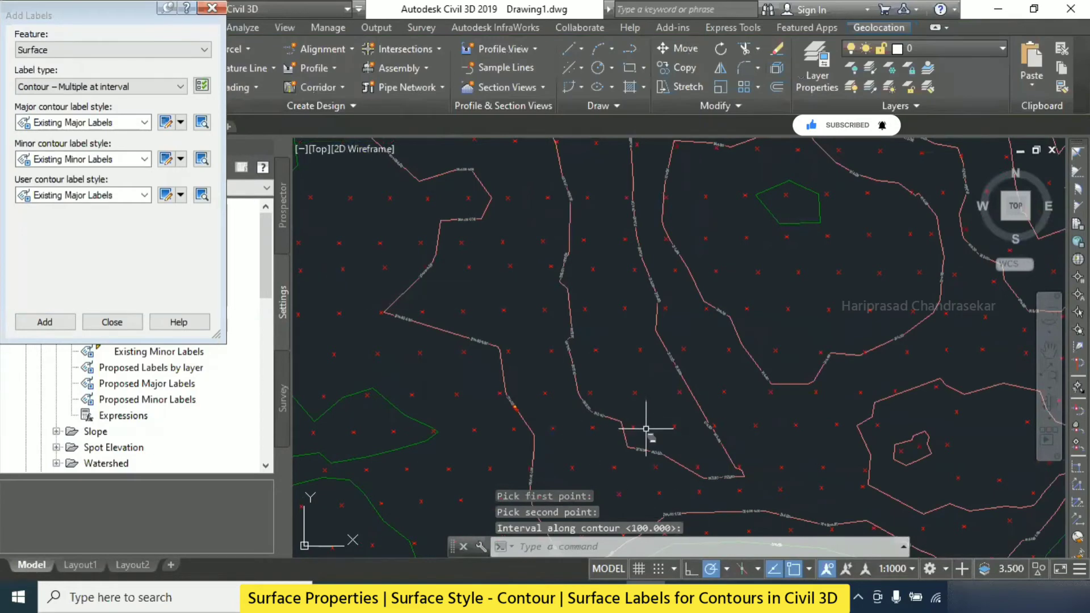
Set the Surface Elevation text color to yellow in the Existing Major Labels style and accept the change
middle_click_drag(567, 428, 565, 418)
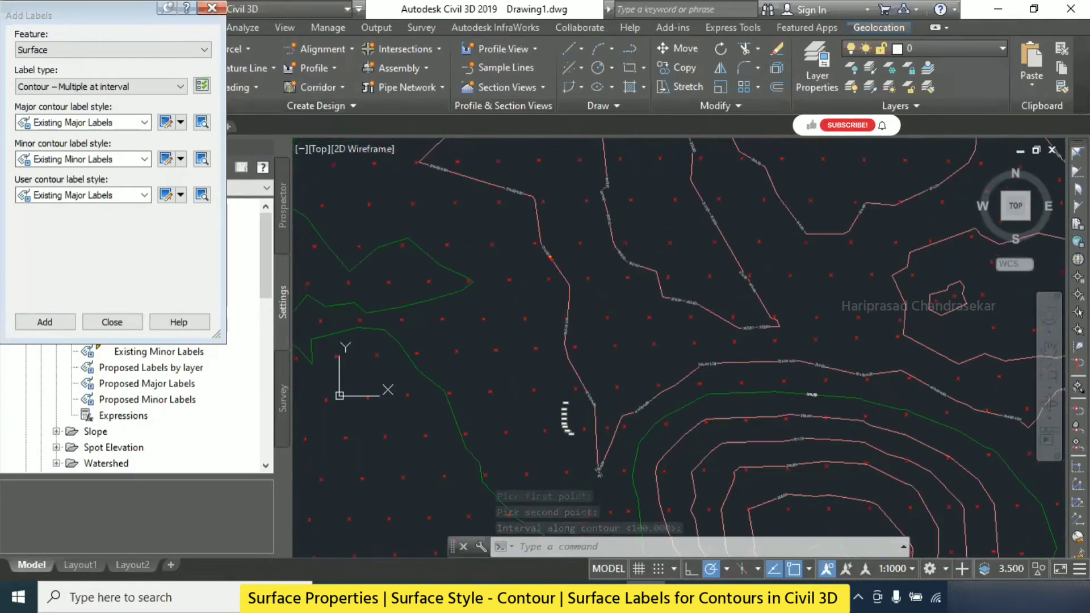
scroll(627, 402, "up", 8)
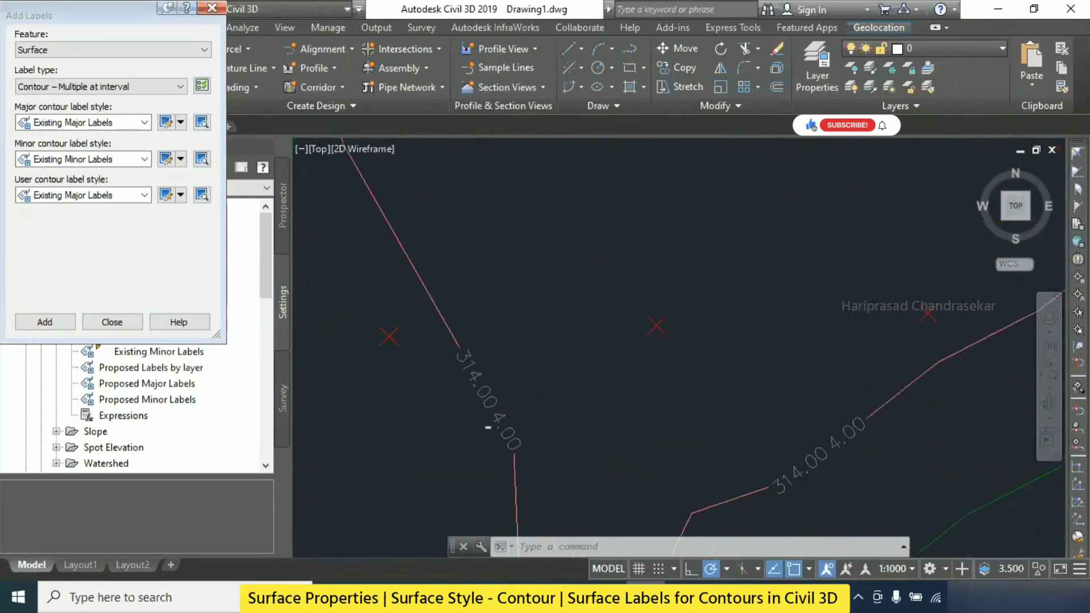
scroll(489, 427, "up", 2)
scroll(590, 348, "down", 10)
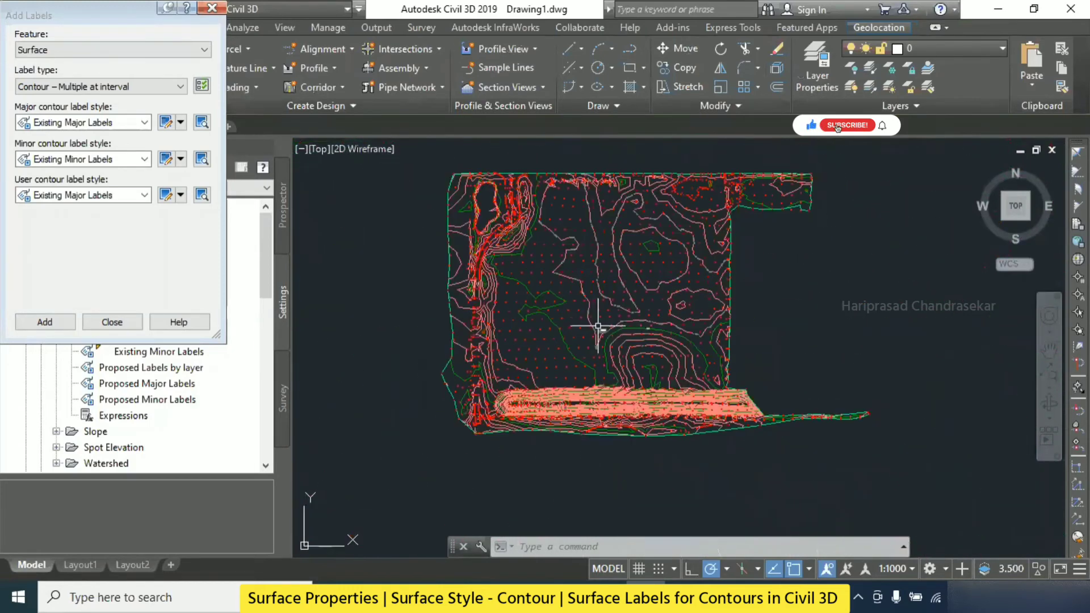
scroll(597, 321, "up", 6)
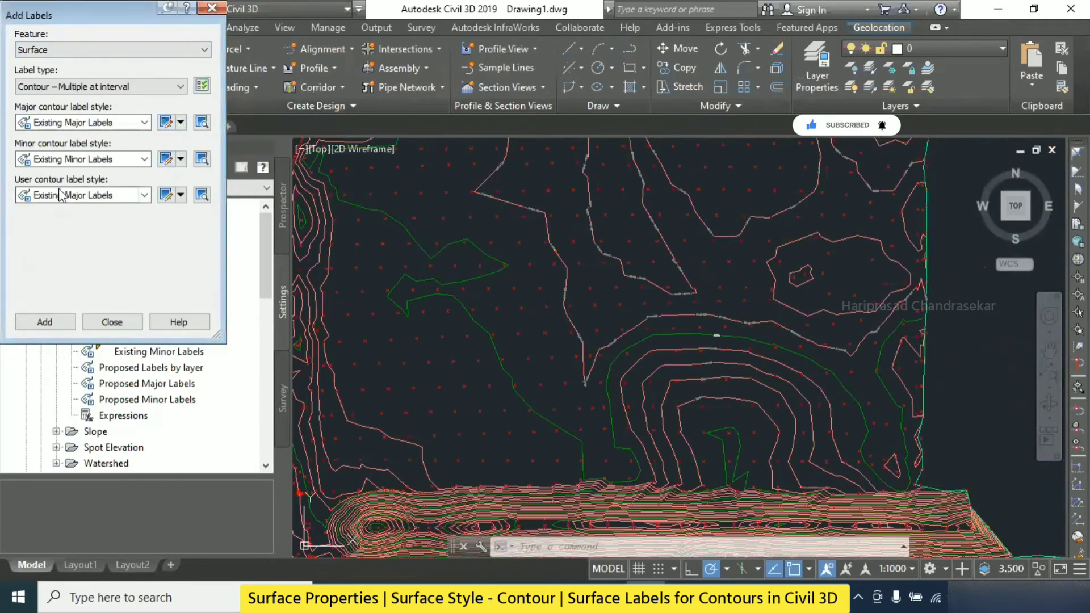
left_click(181, 122)
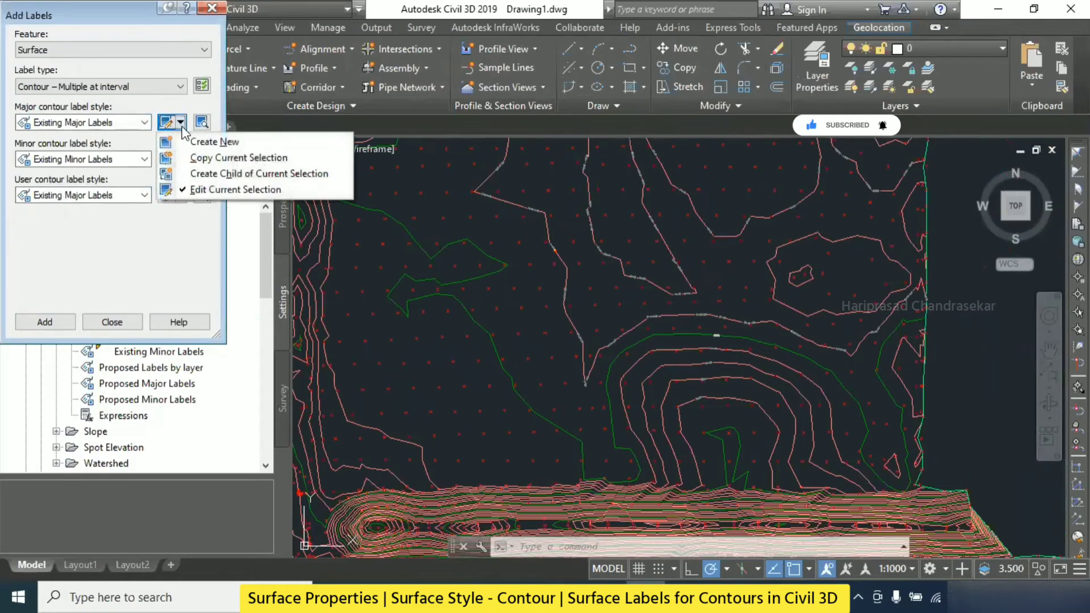
left_click(228, 196)
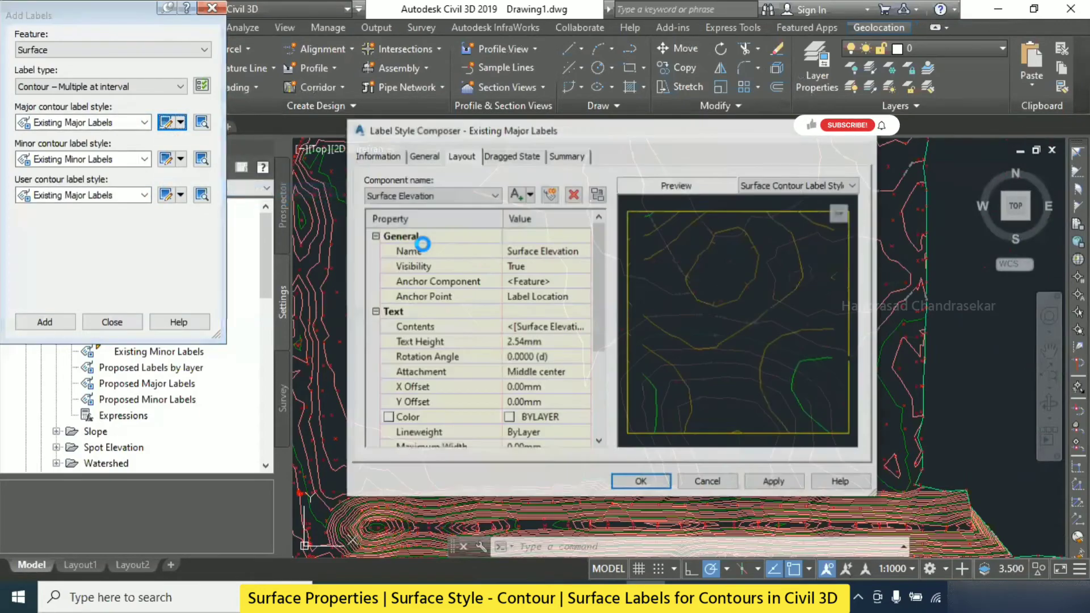
left_click(562, 417)
left_click(584, 418)
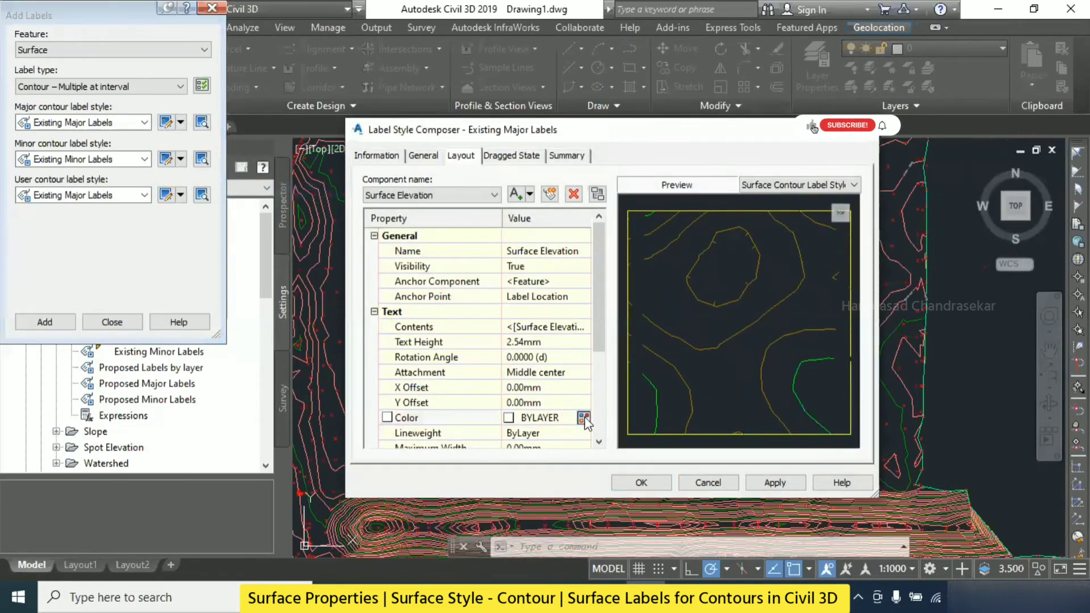
left_click(695, 374)
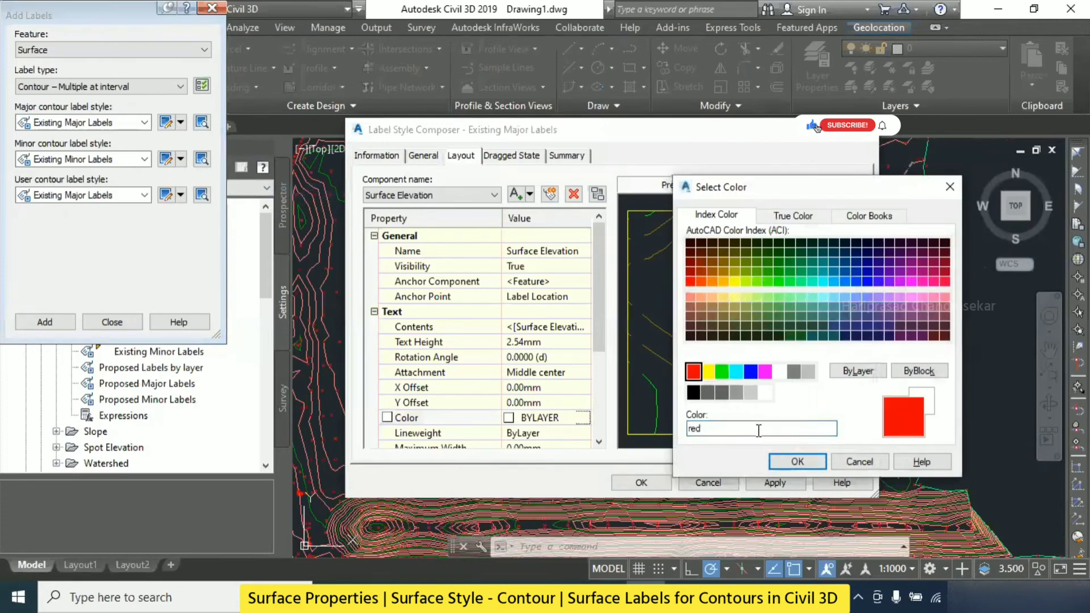
left_click(710, 374)
left_click(798, 461)
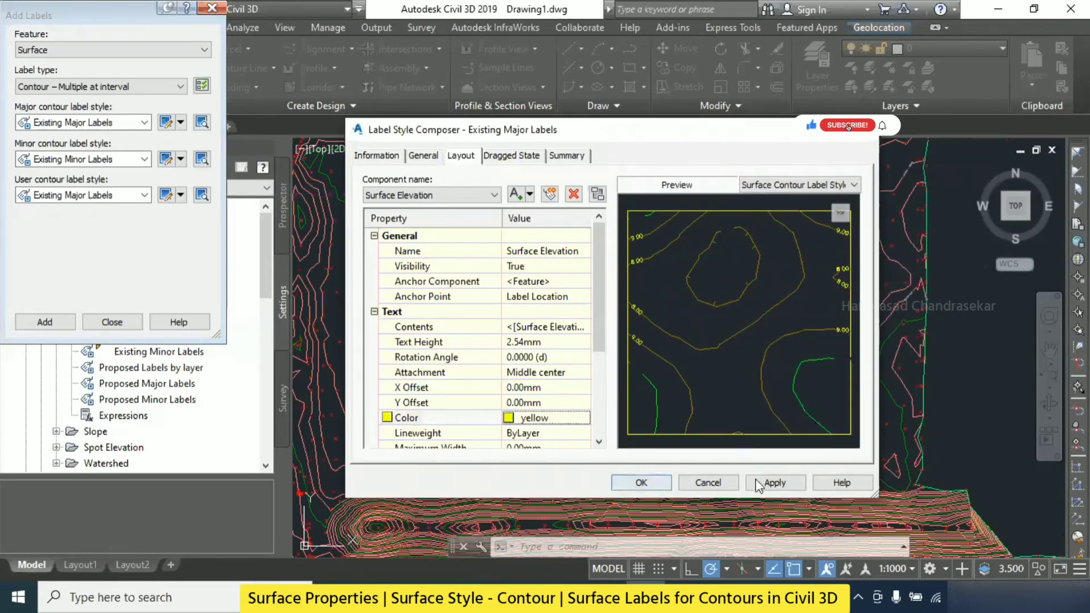
left_click(641, 483)
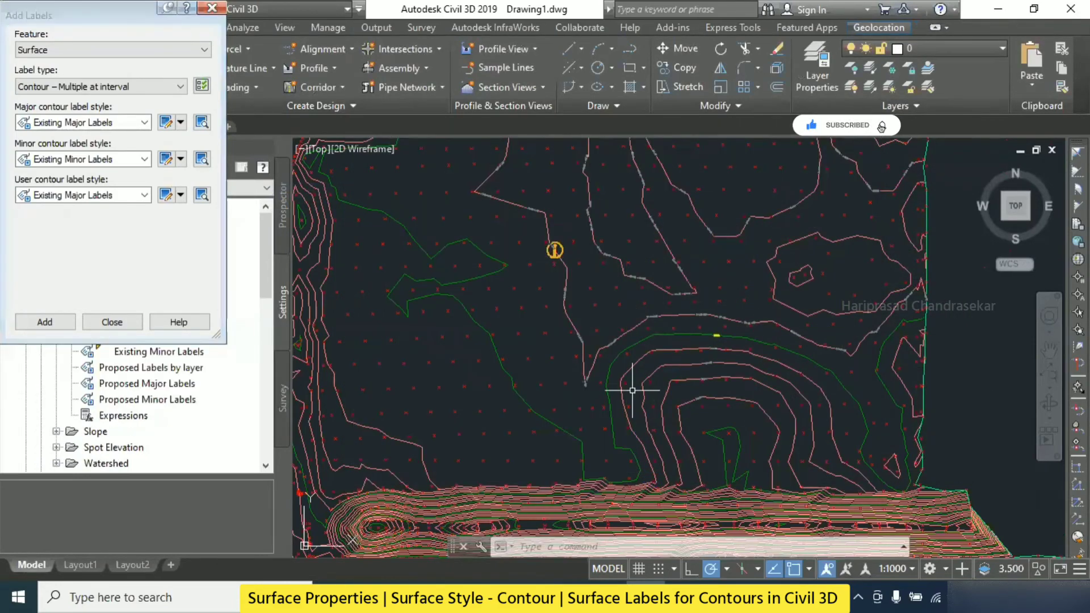
Add contour labels at an interval of 100.000 along a diagonal line from outside the surface's lower-left corner into its middle, and finish adding labels
scroll(596, 281, "up", 2)
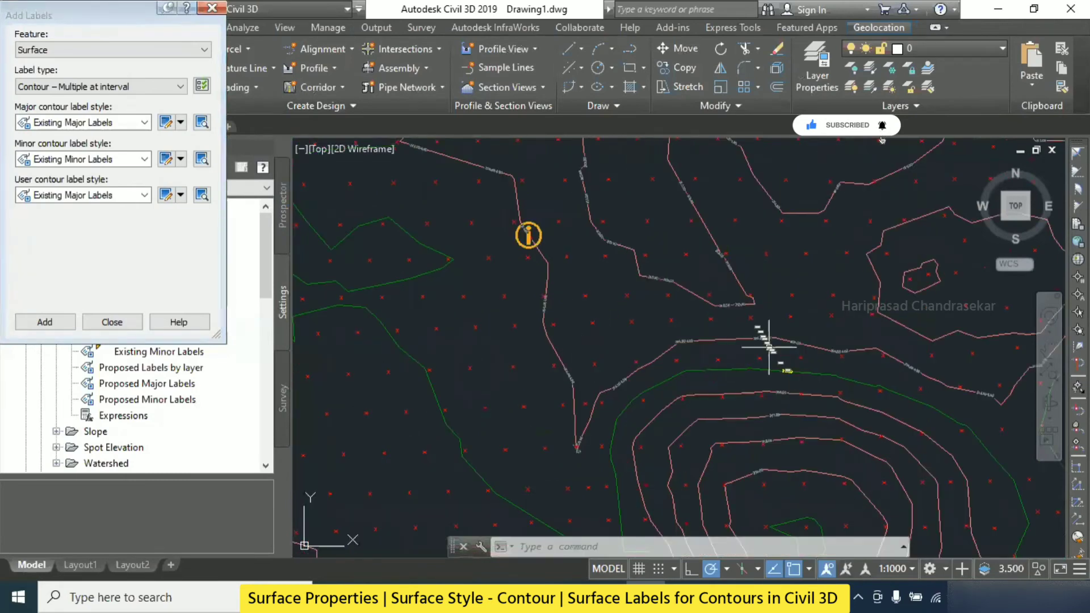
middle_click_drag(647, 225, 725, 338)
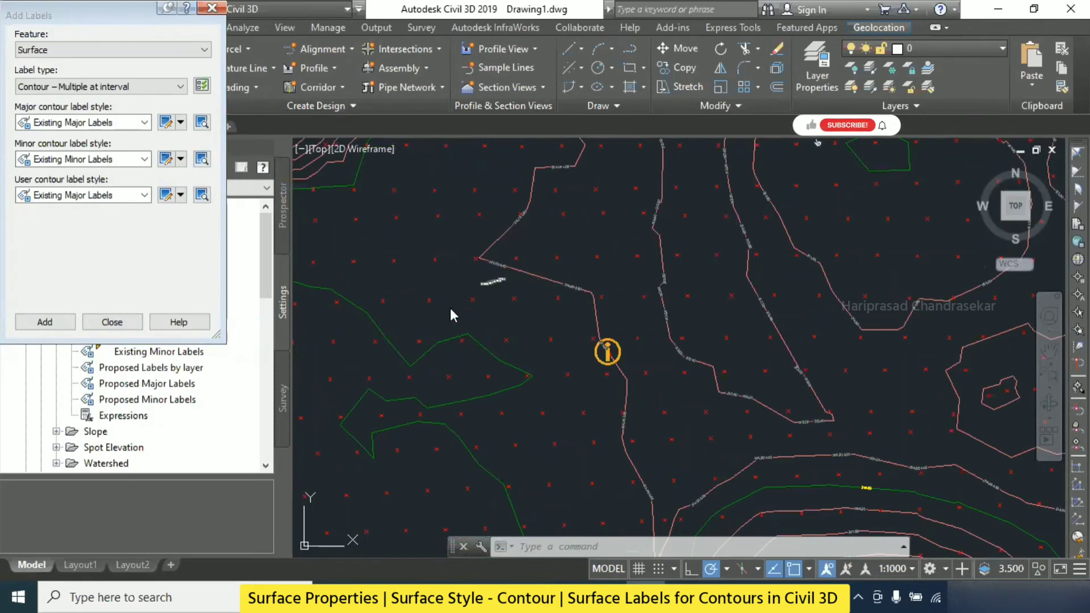
left_click(45, 322)
scroll(441, 335, "down", 5)
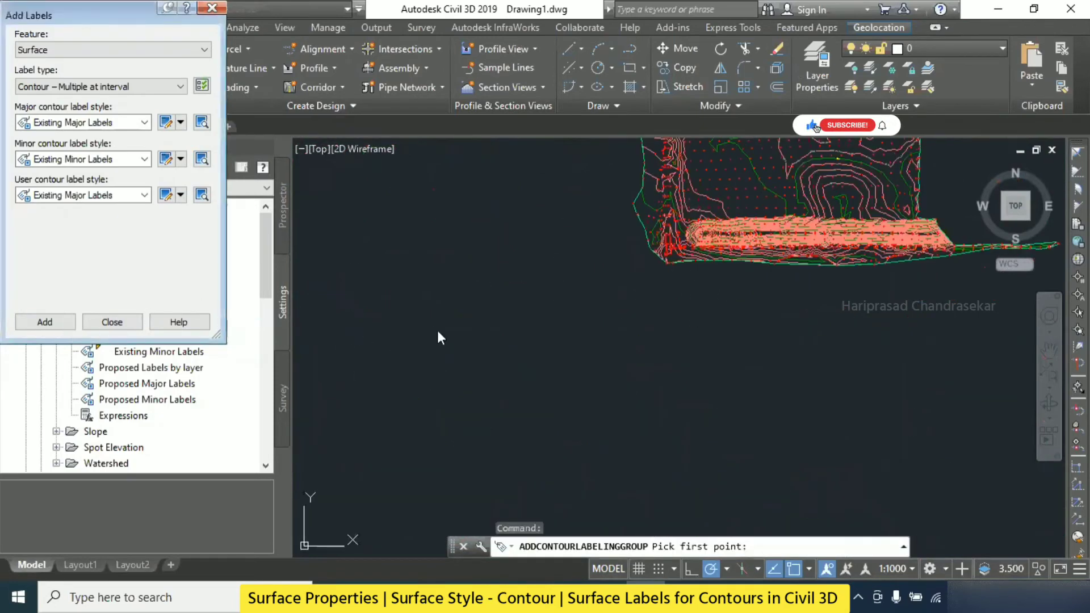
left_click(474, 415)
scroll(741, 160, "up", 5)
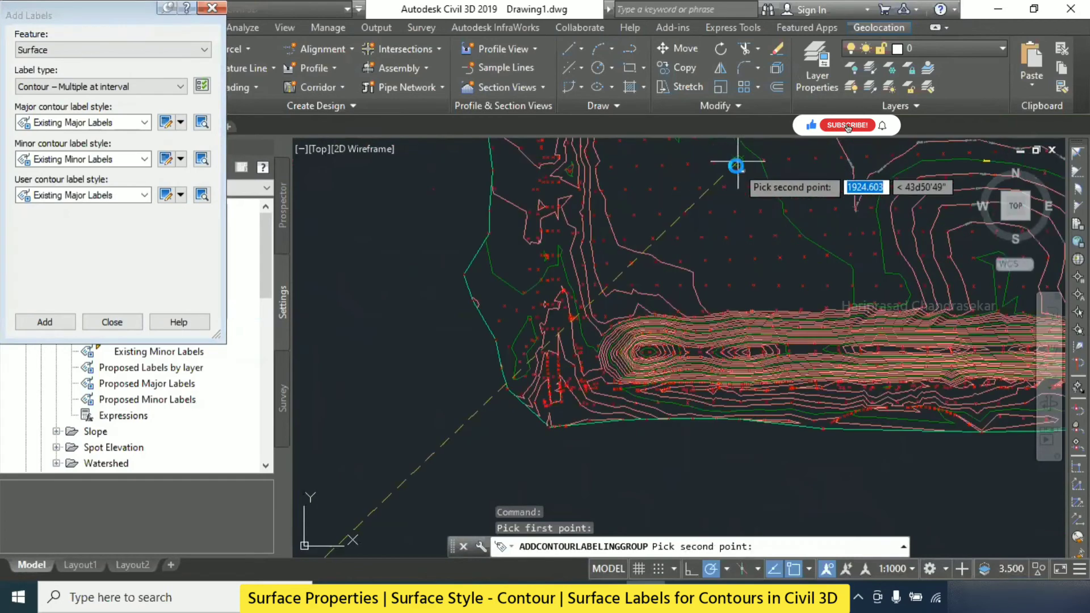
left_click(855, 168)
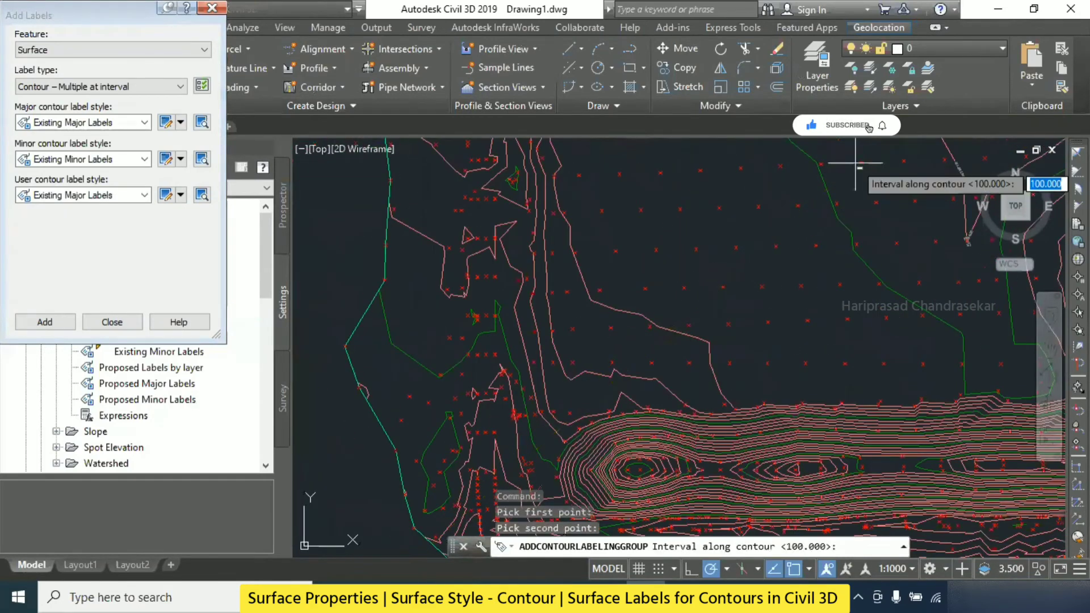
key("Return")
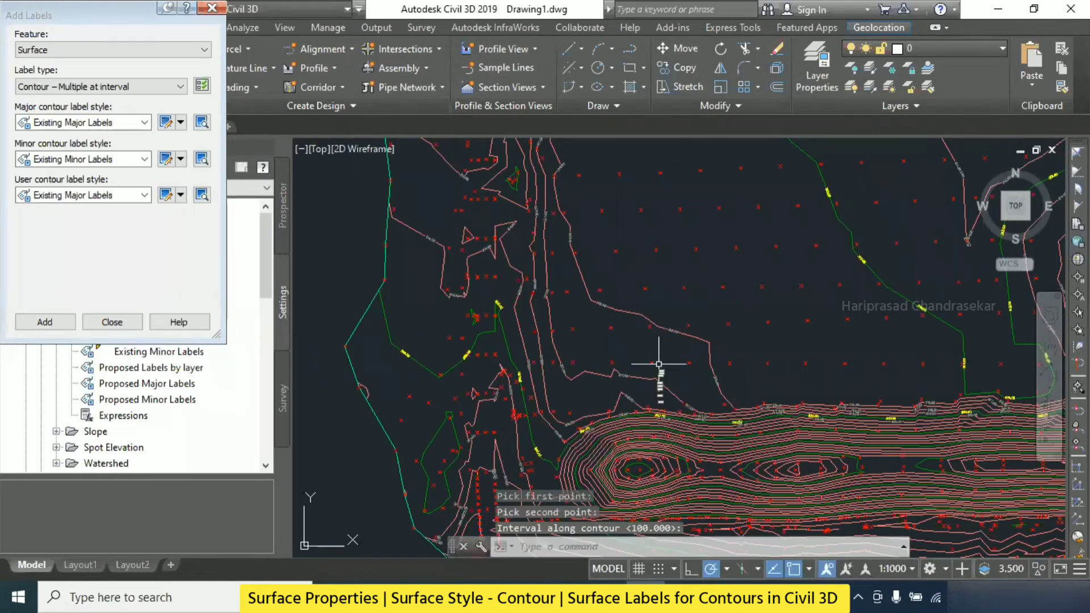
scroll(657, 369, "up", 8)
scroll(617, 327, "up", 2)
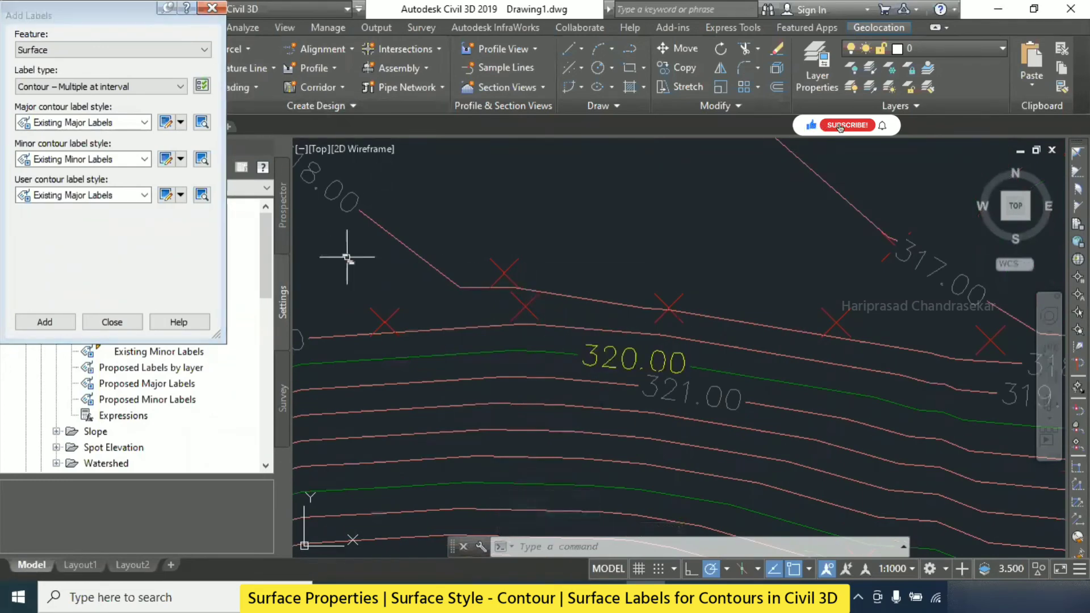
left_click(211, 7)
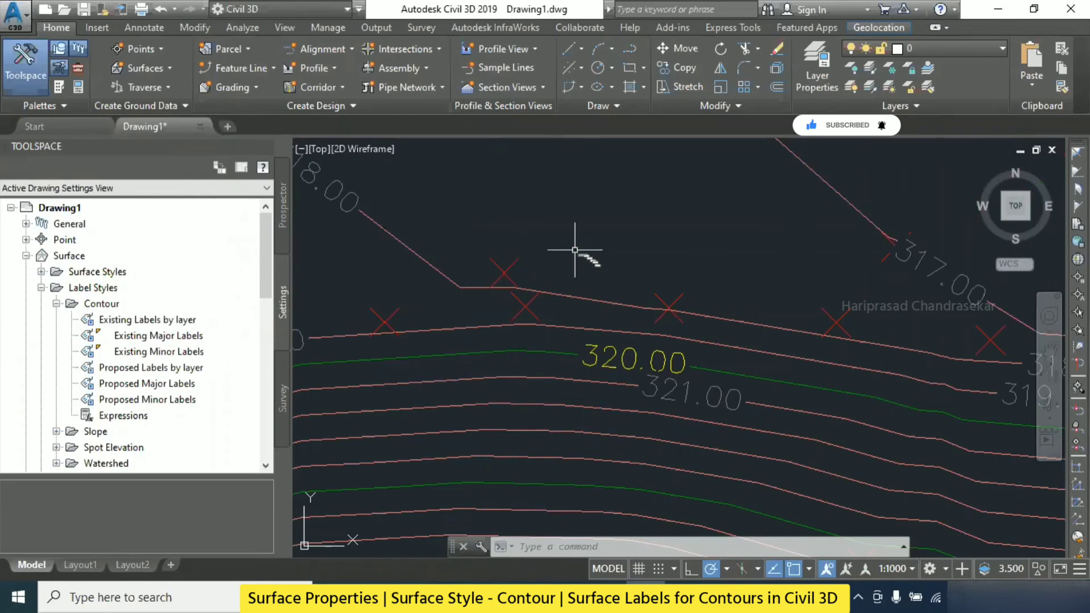
Check the options available for the 320.00 major contour label, review the labels across the surface, and clear the selection
left_click(548, 354)
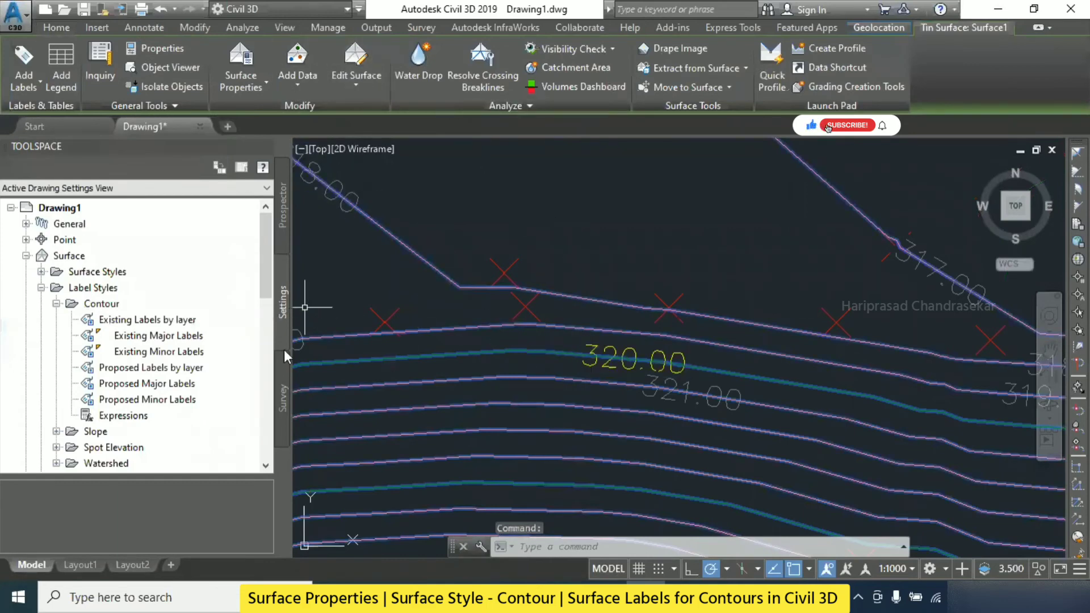
key("Escape")
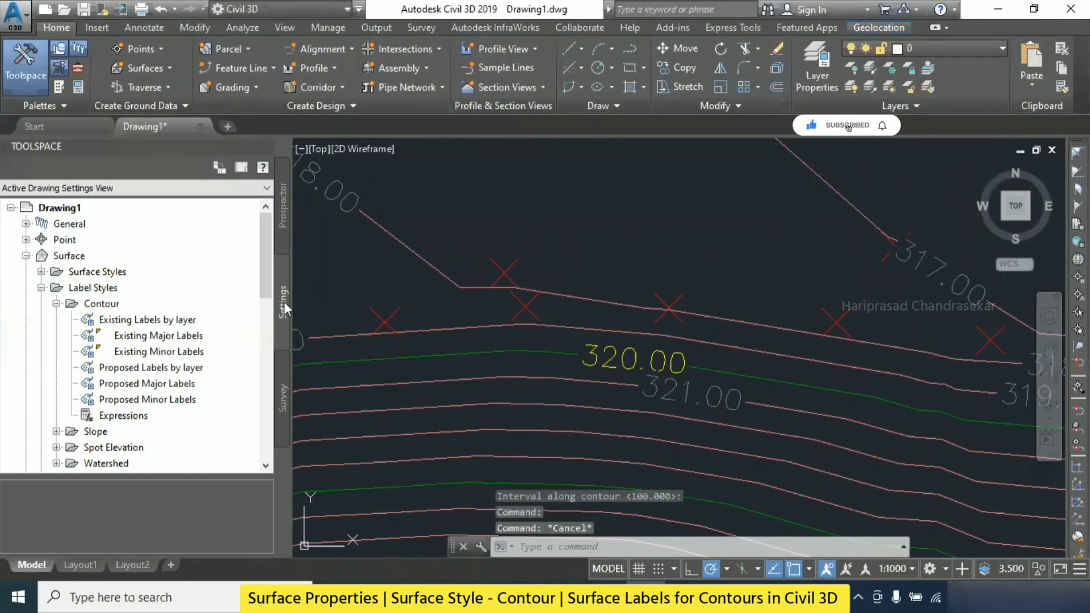
left_click(603, 354)
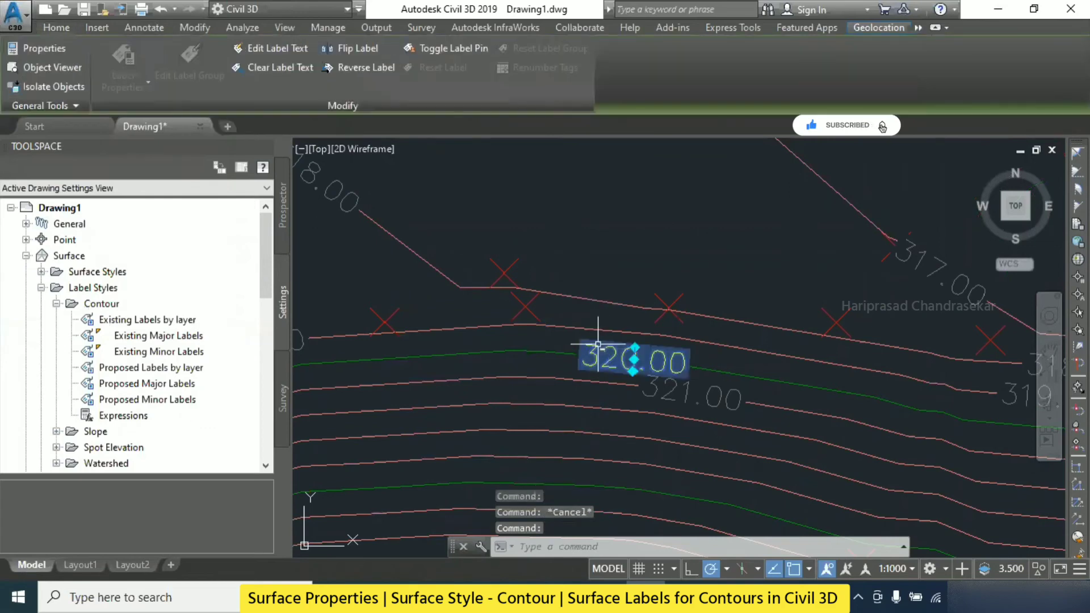
right_click(597, 346)
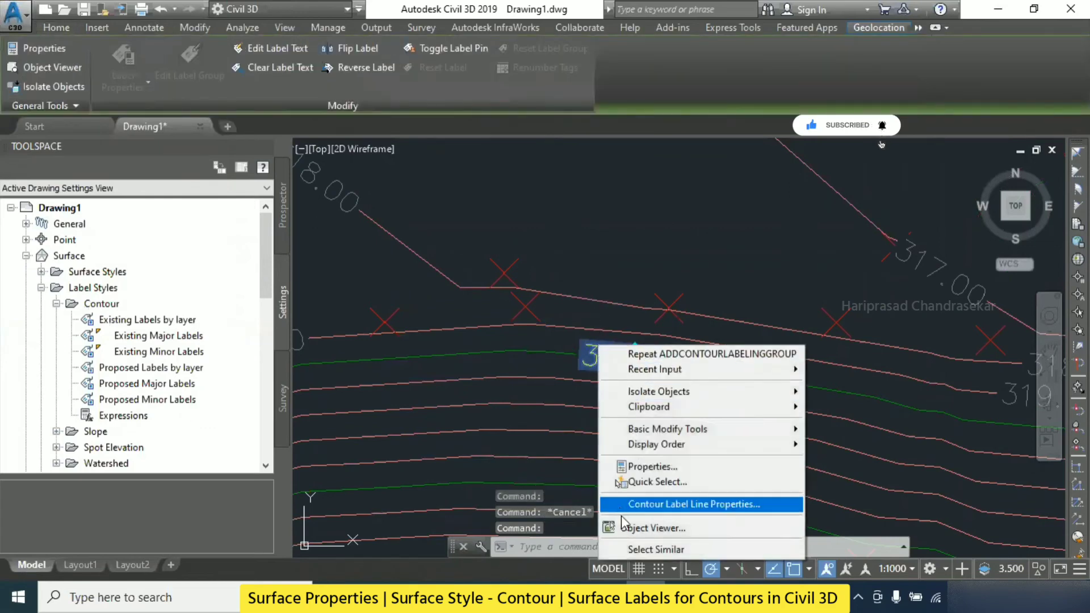
left_click(551, 441)
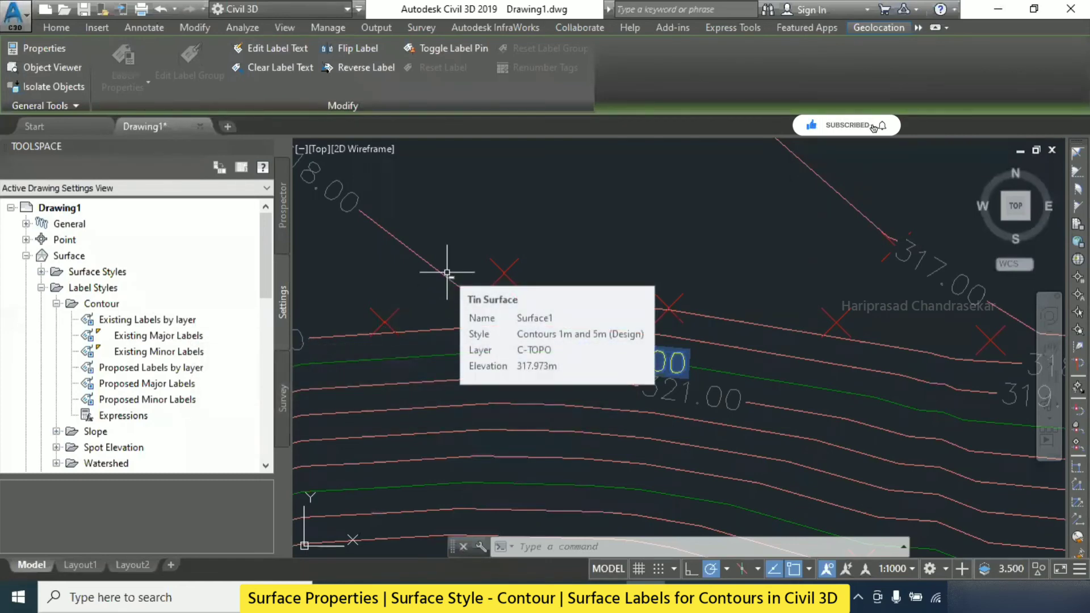
scroll(446, 272, "down", 8)
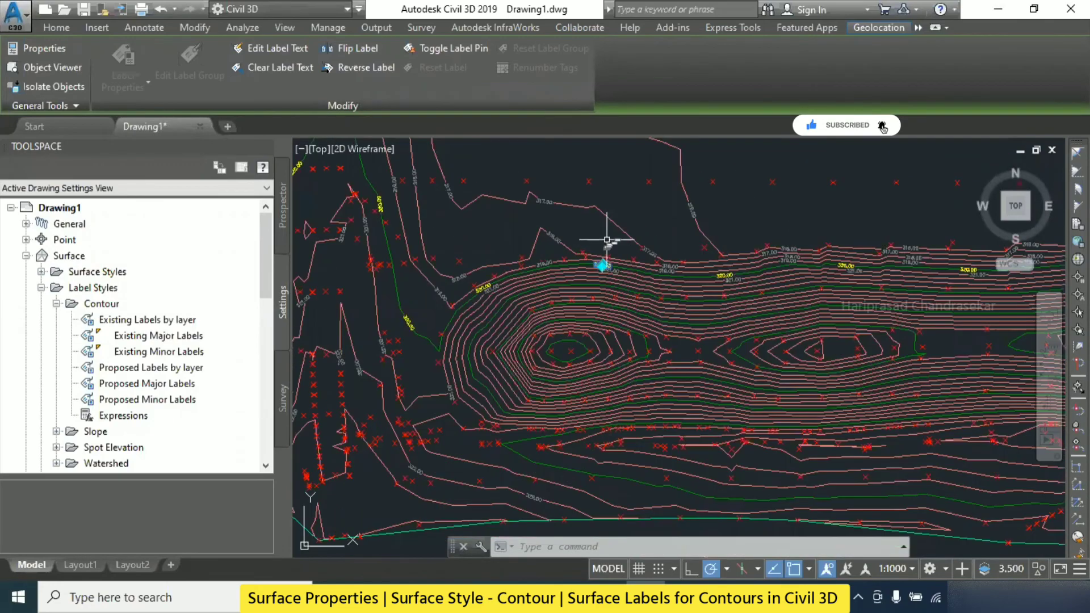
middle_click_drag(711, 209, 552, 389)
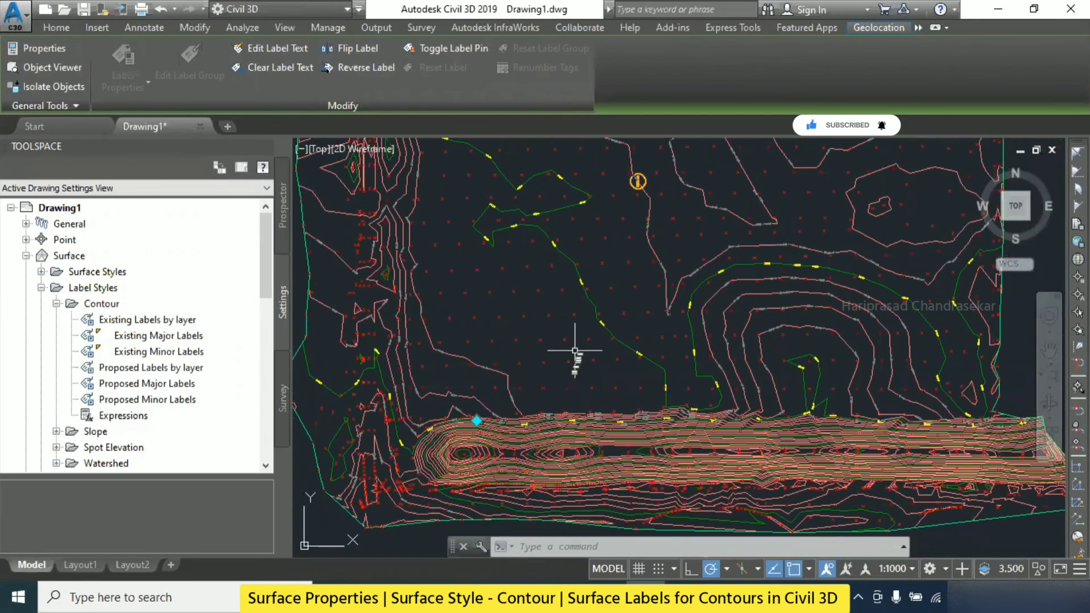
middle_click_drag(596, 267, 630, 333)
scroll(622, 315, "down", 4)
scroll(630, 306, "up", 4)
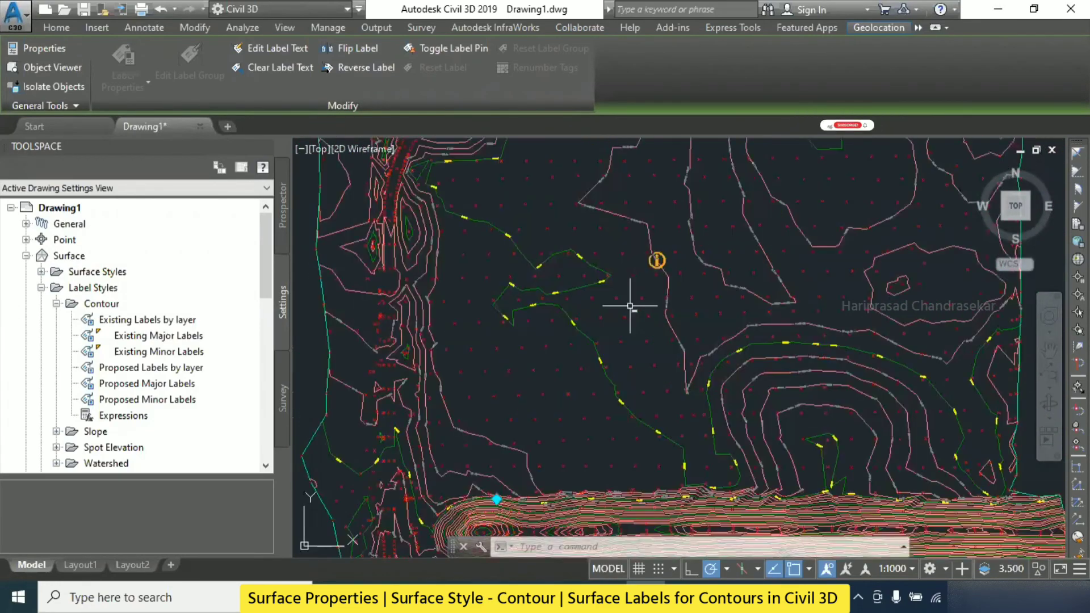
key("Escape")
key("Escape")
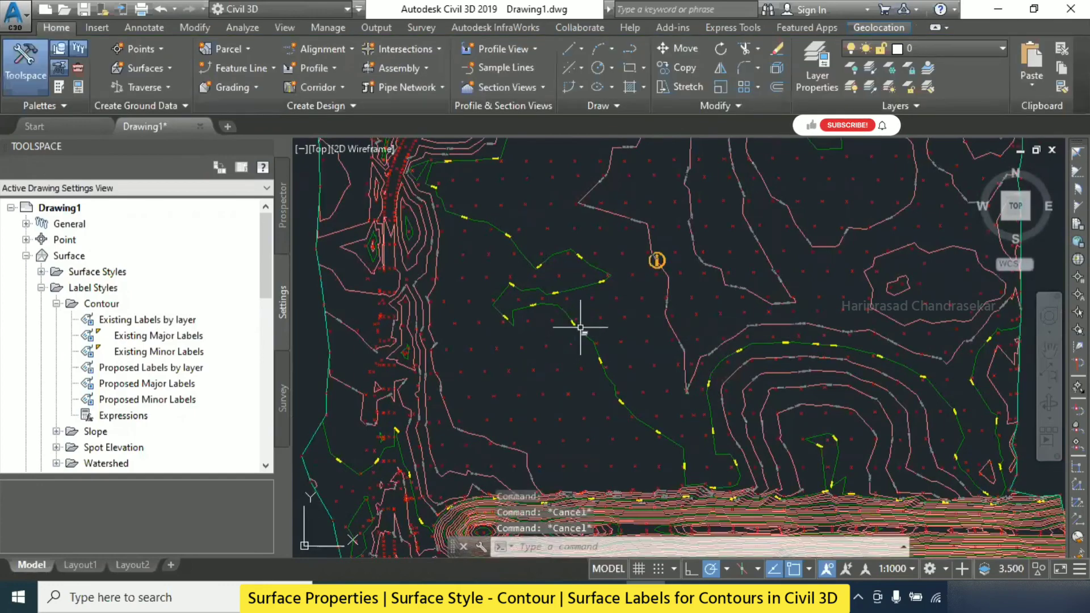
Select a 315.00 contour label together with all similar label lines and delete them from the surface
scroll(581, 328, "up", 4)
scroll(580, 328, "up", 2)
left_click(521, 289)
right_click(521, 289)
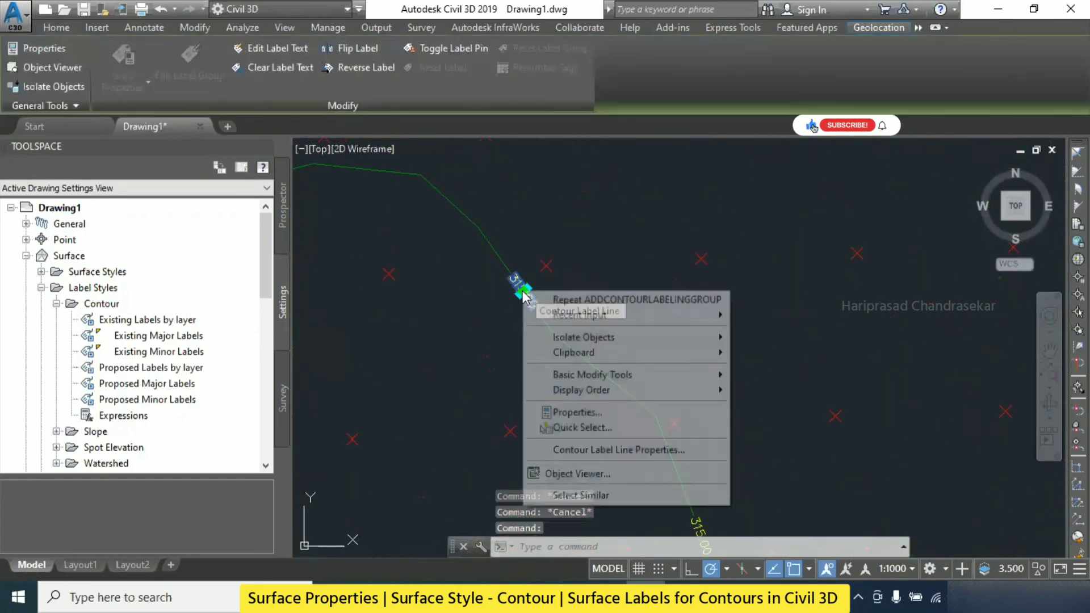
left_click(599, 495)
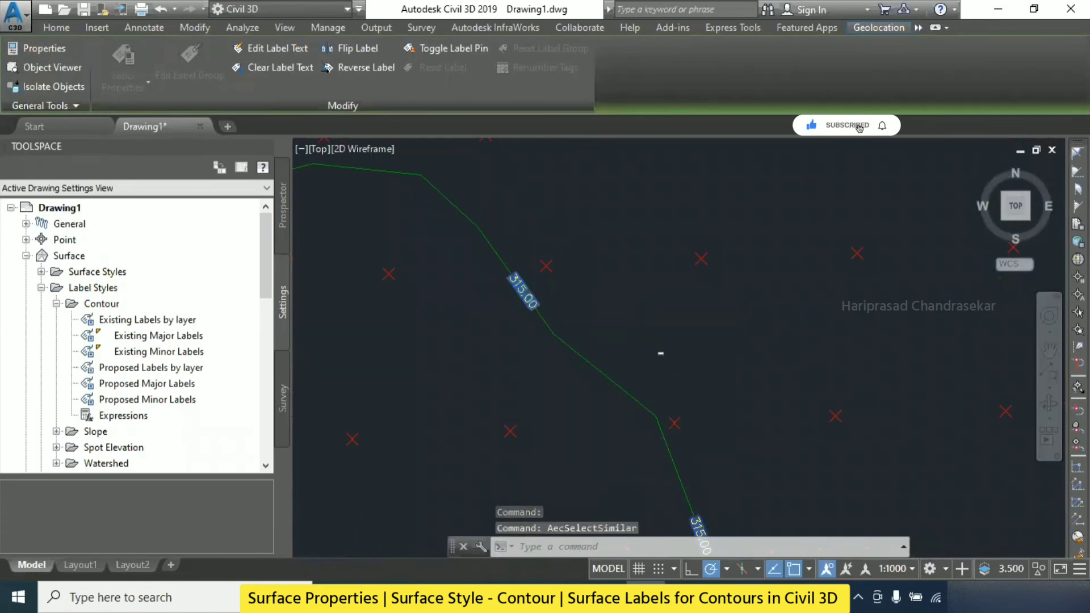
scroll(691, 303, "down", 6)
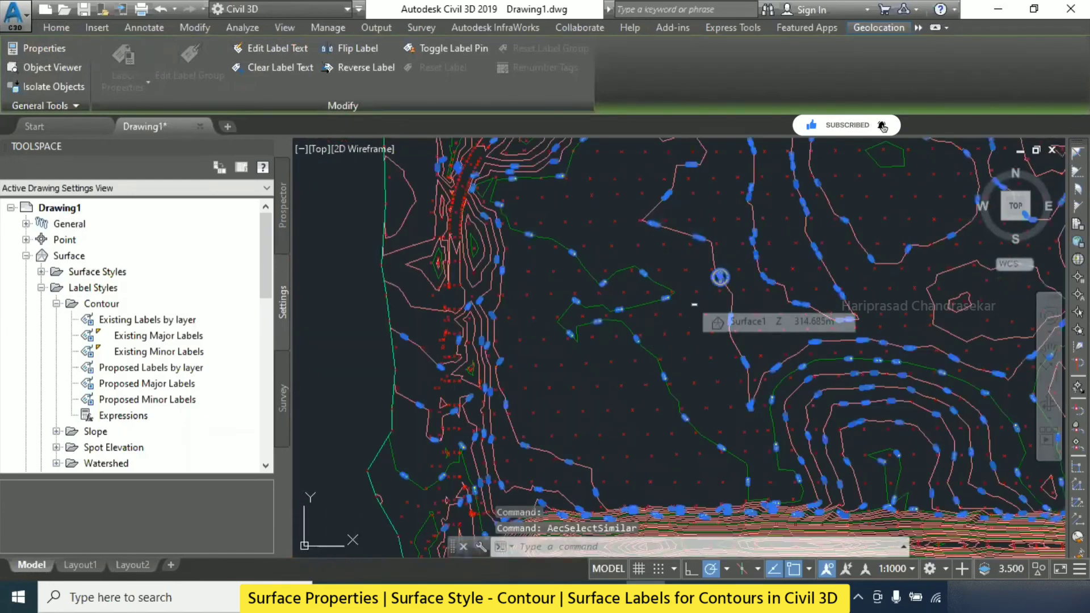
key("Delete")
scroll(615, 348, "down", 2)
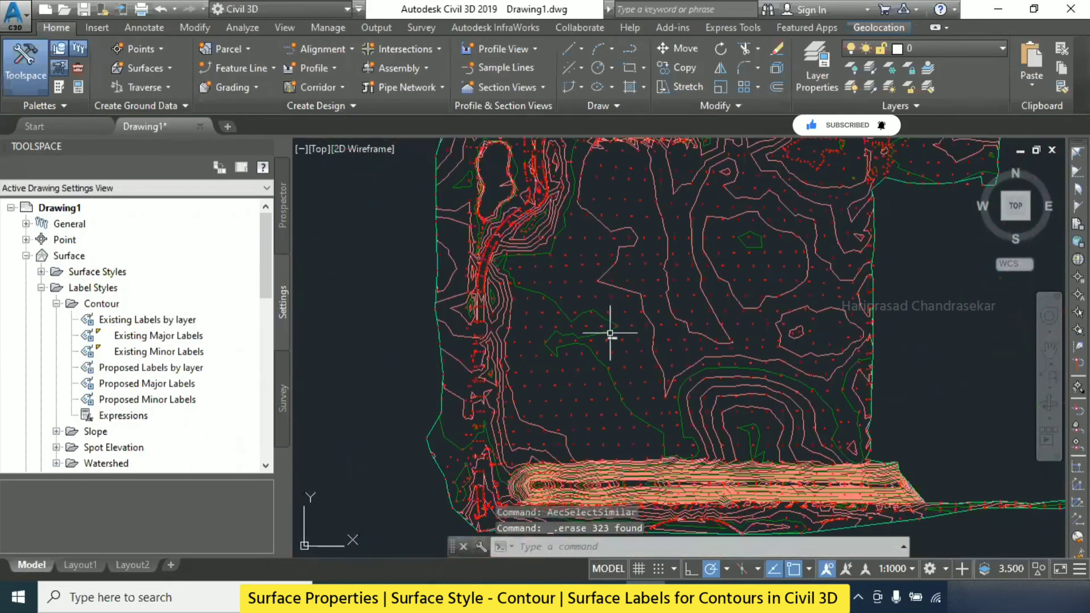
middle_click_drag(672, 315, 638, 336)
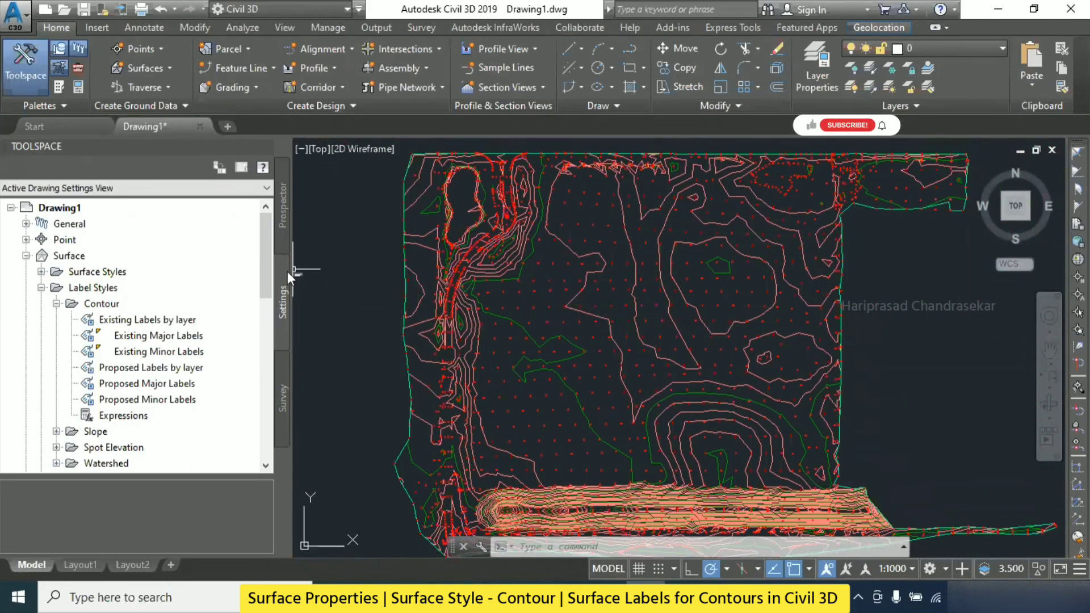
Select Surface1 by one of its contours in the drawing and bring up its surface properties and style options
left_click(288, 225)
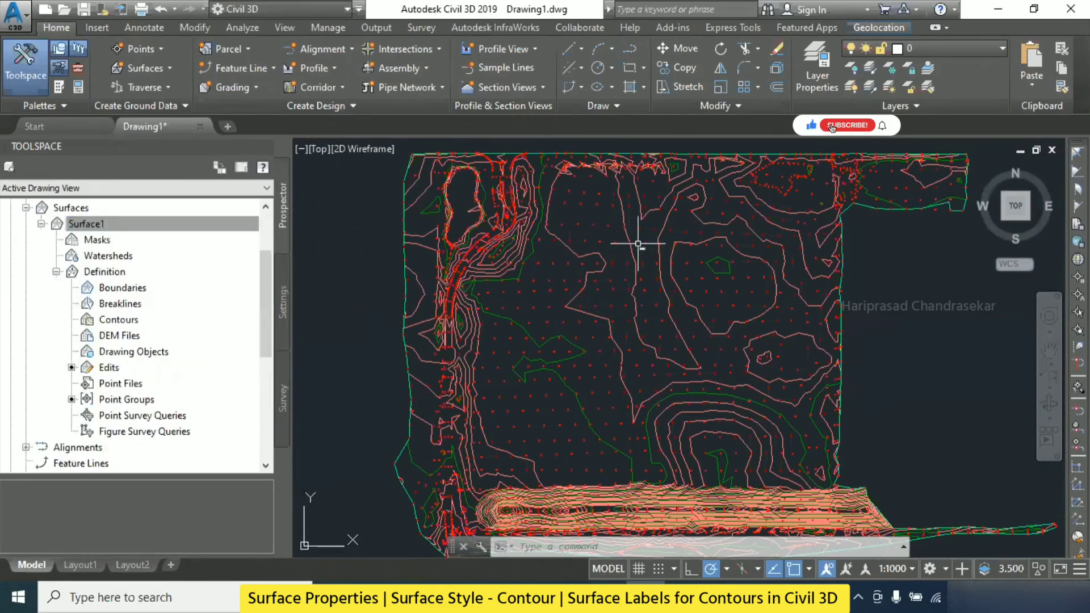
scroll(638, 244, "up", 2)
left_click(632, 248)
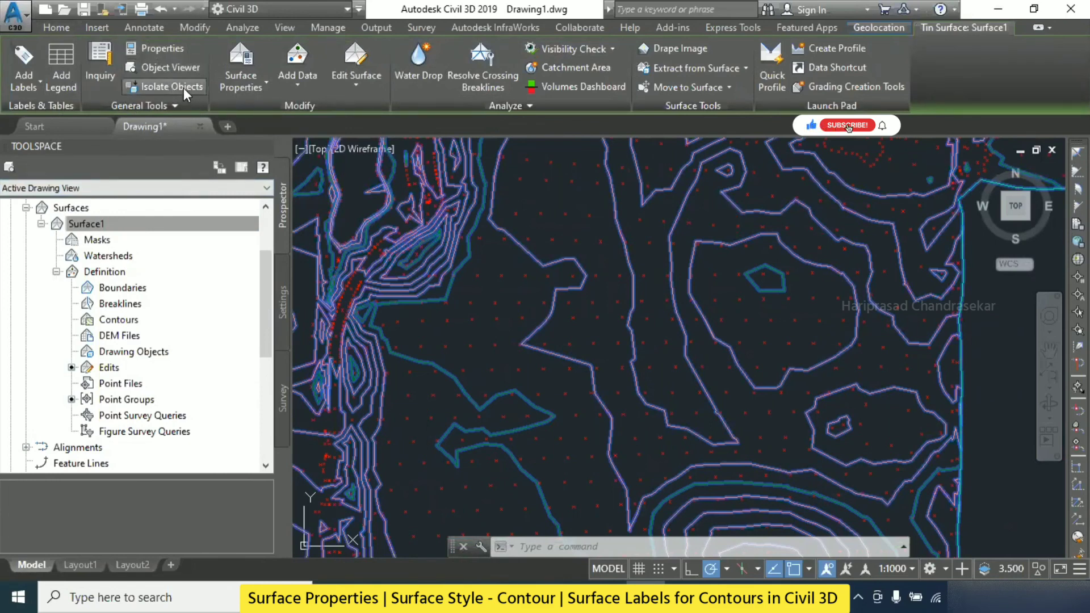
left_click(237, 88)
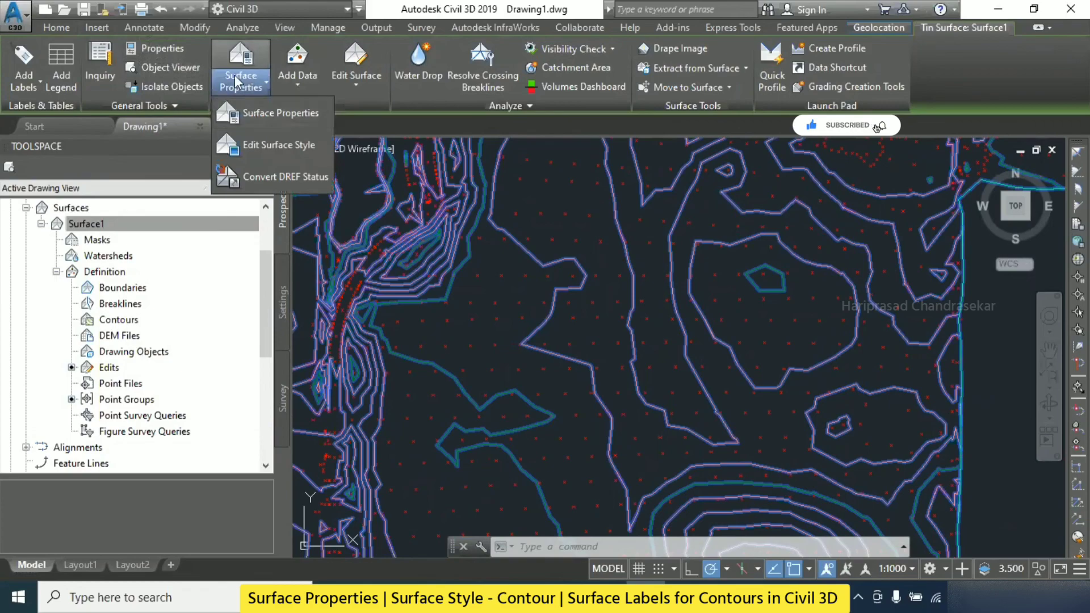